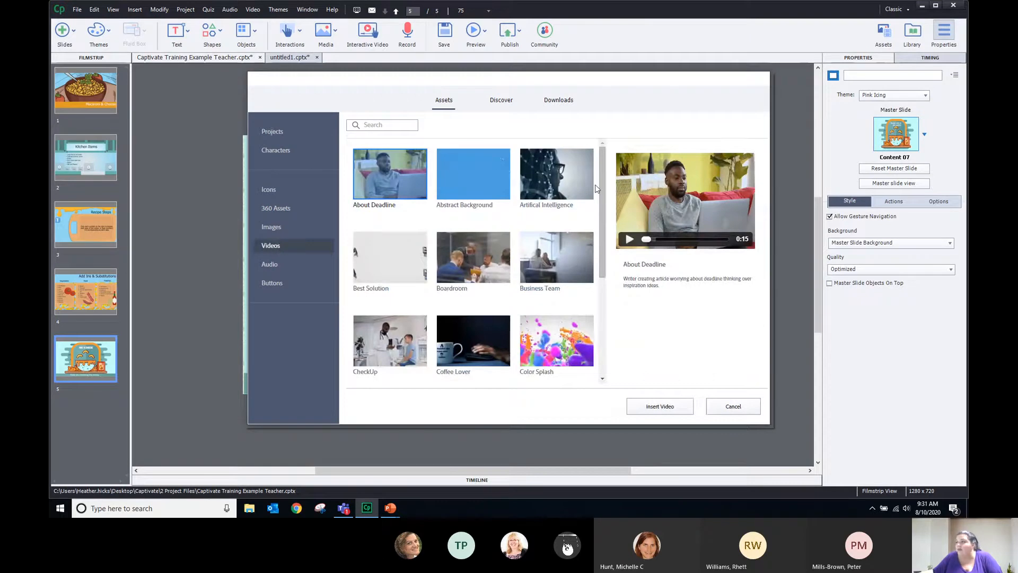
Look at the Audio assets, then switch to Buttons and scroll through the button sets
scroll(596, 246, "down", 4)
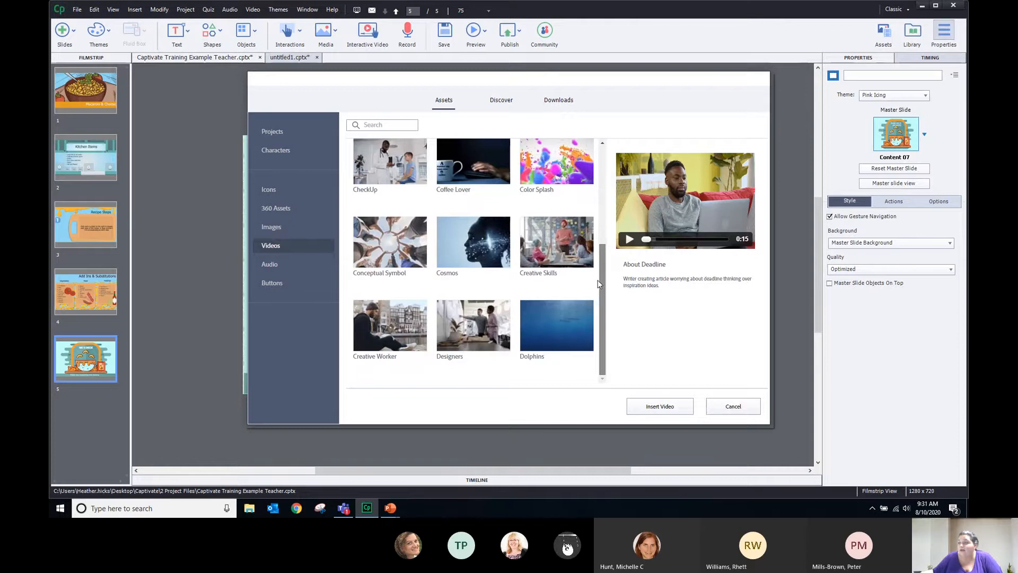
scroll(597, 234, "up", 4)
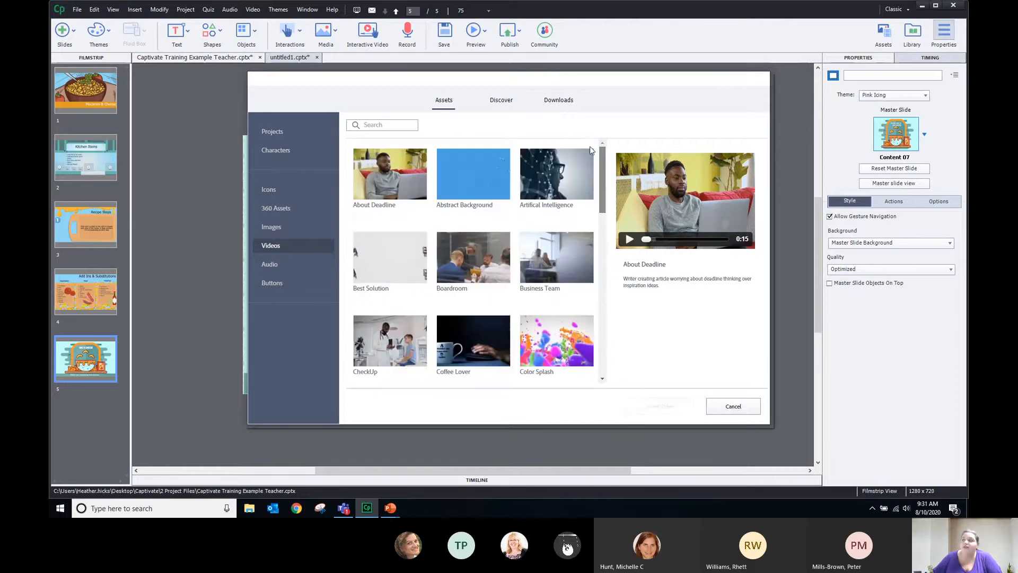
left_click(269, 266)
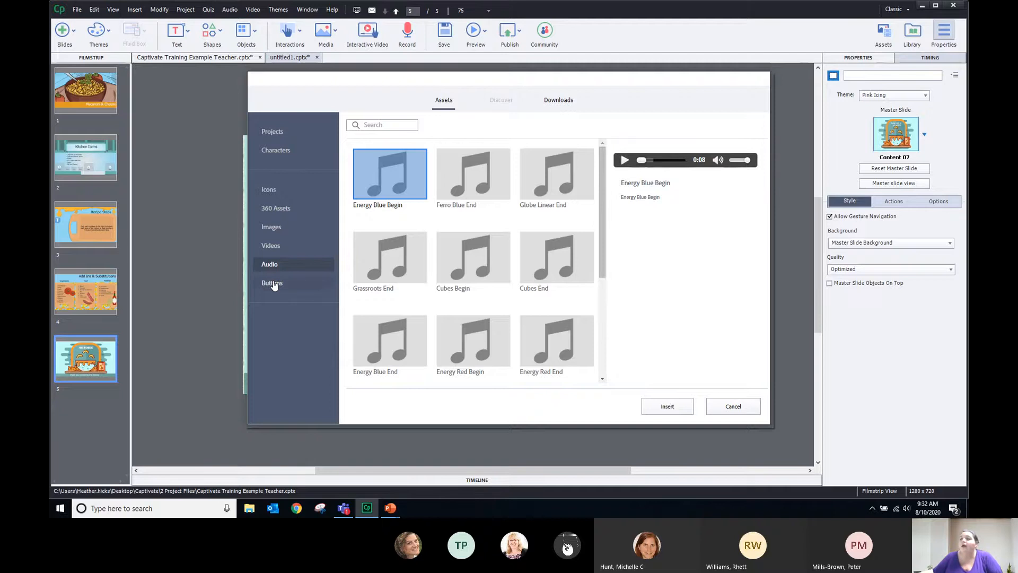
left_click(272, 284)
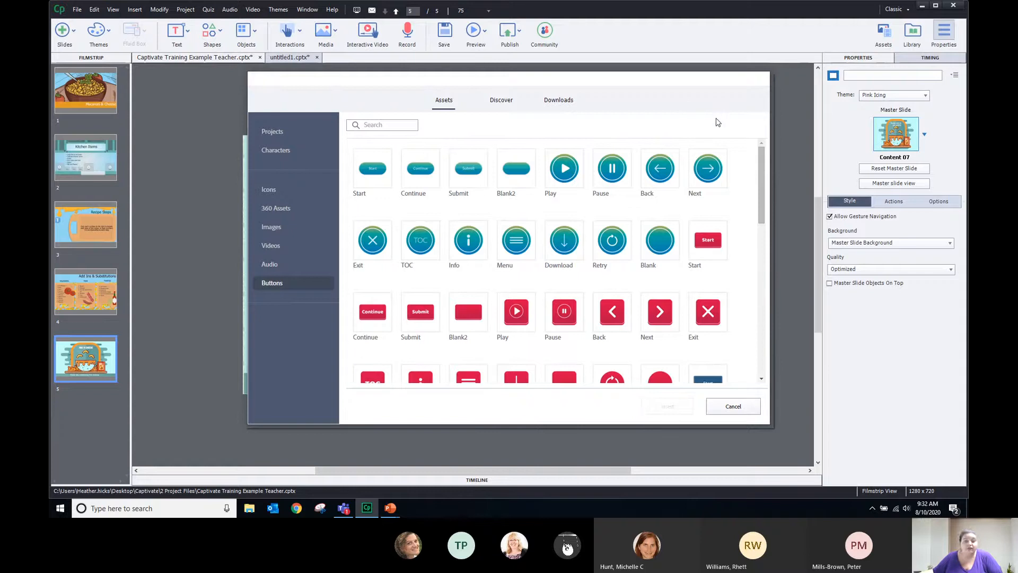
left_click_drag(763, 171, 752, 342)
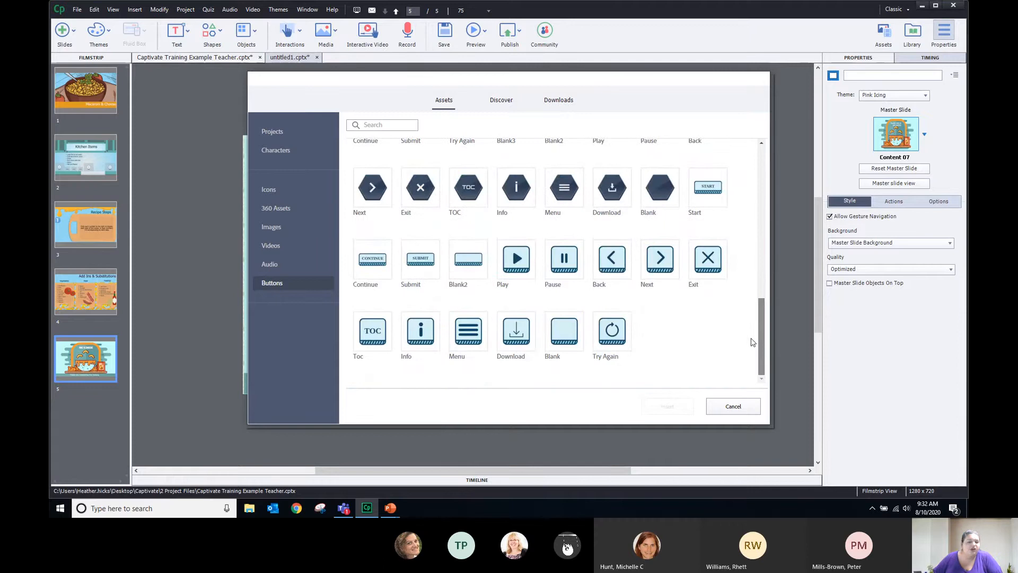
left_click_drag(752, 342, 753, 67)
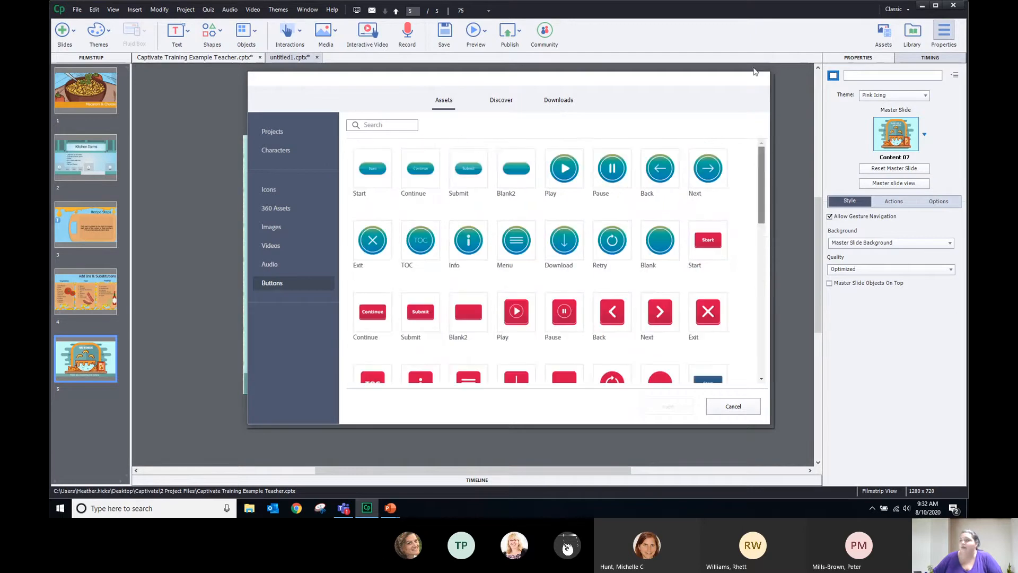
Accept the third-party terms on the Discover tab and scroll through the Green Thumb templates
left_click(501, 100)
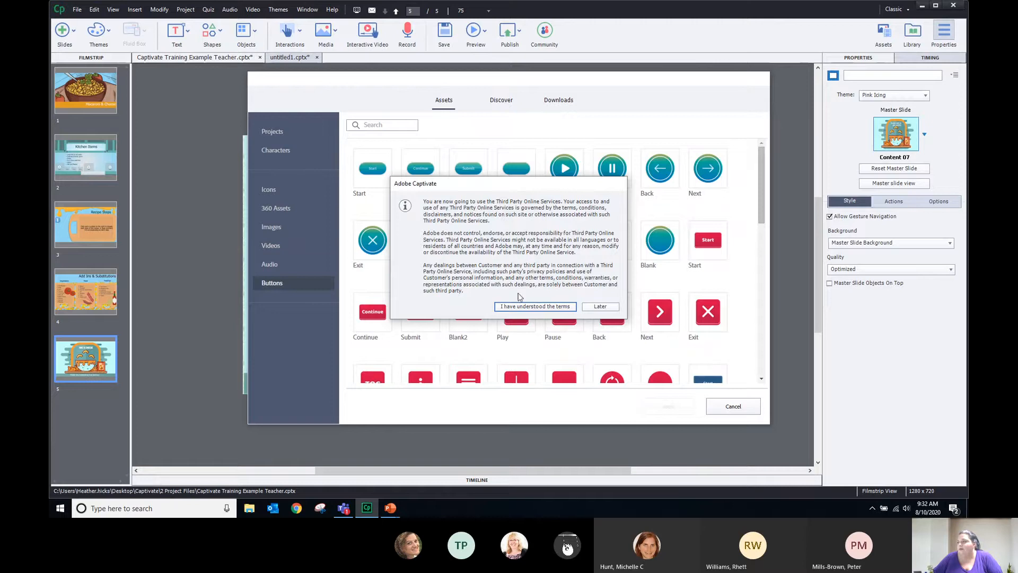
left_click(520, 307)
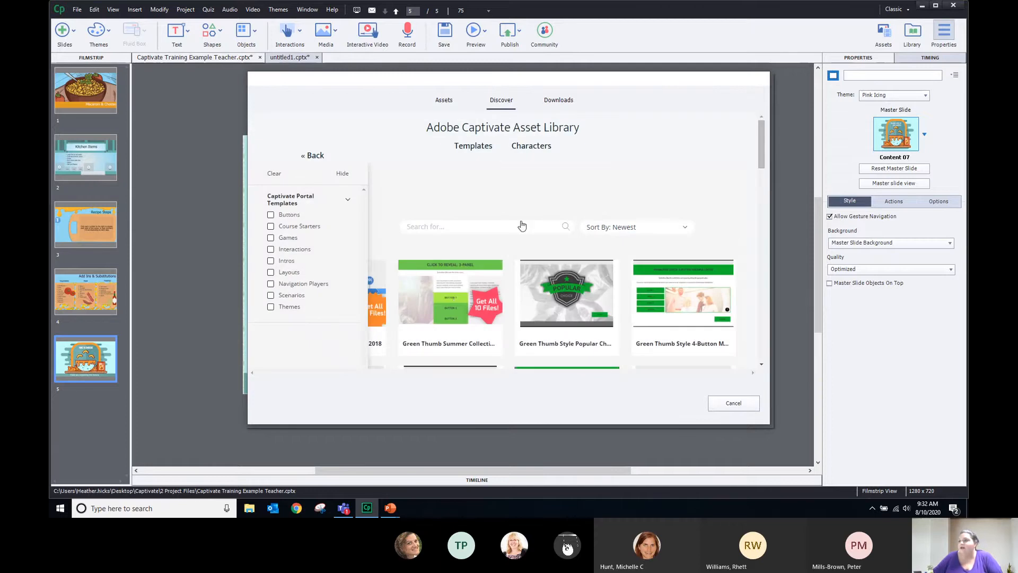
scroll(523, 225, "down", 2)
mouse_move(538, 220)
scroll(538, 220, "down", 1)
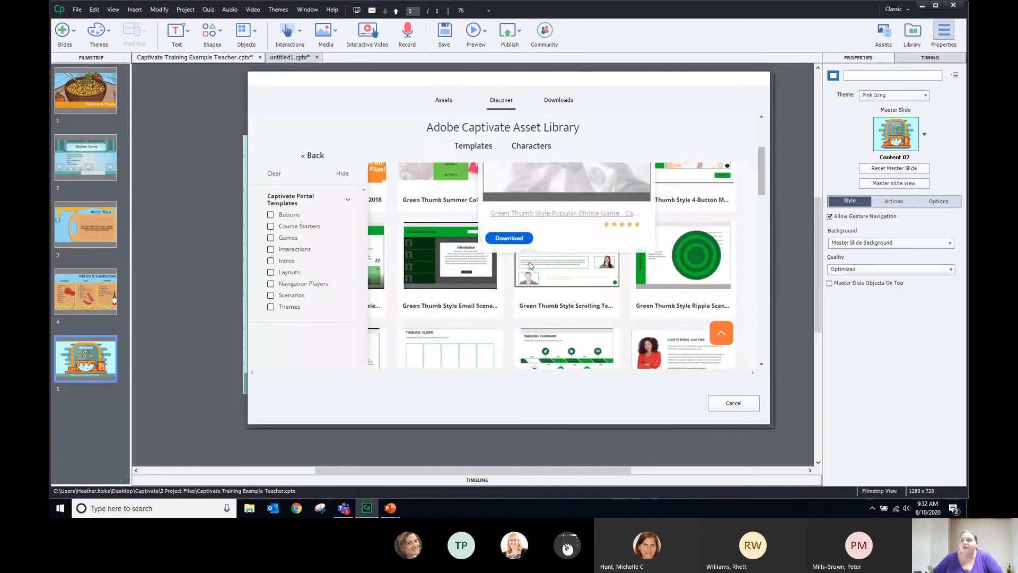
scroll(583, 271, "down", 1)
scroll(588, 275, "down", 3)
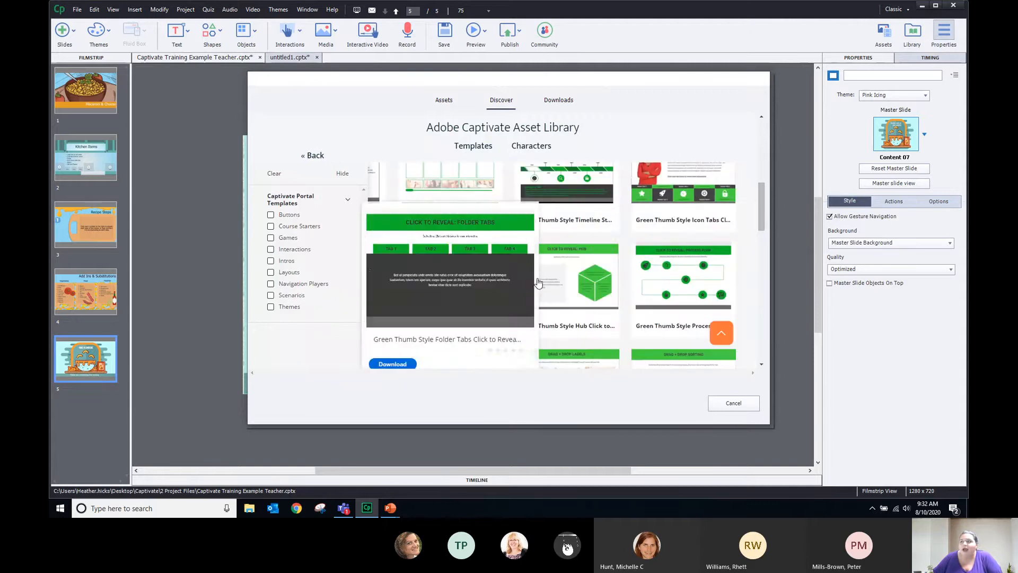
mouse_move(568, 277)
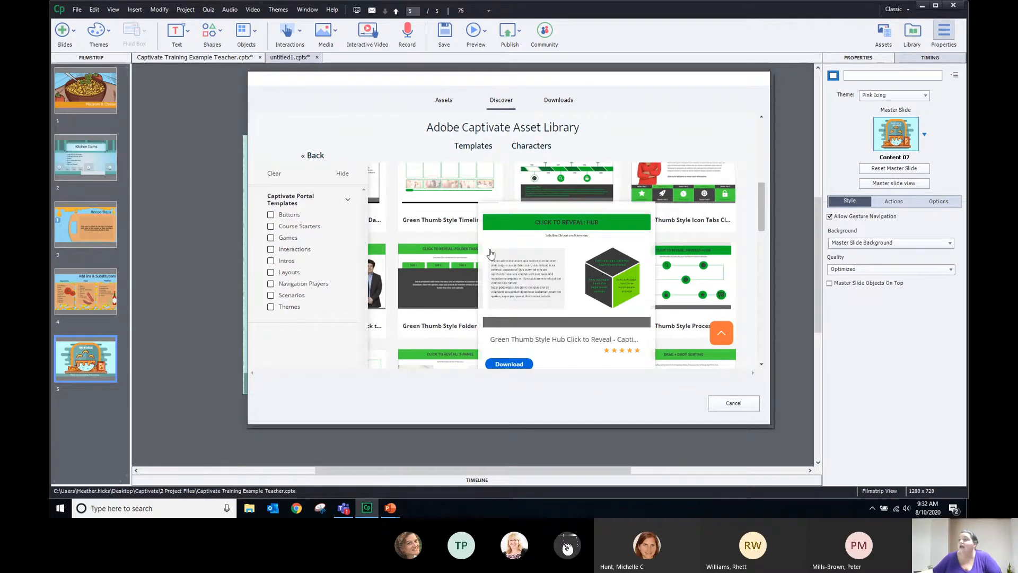
mouse_move(413, 282)
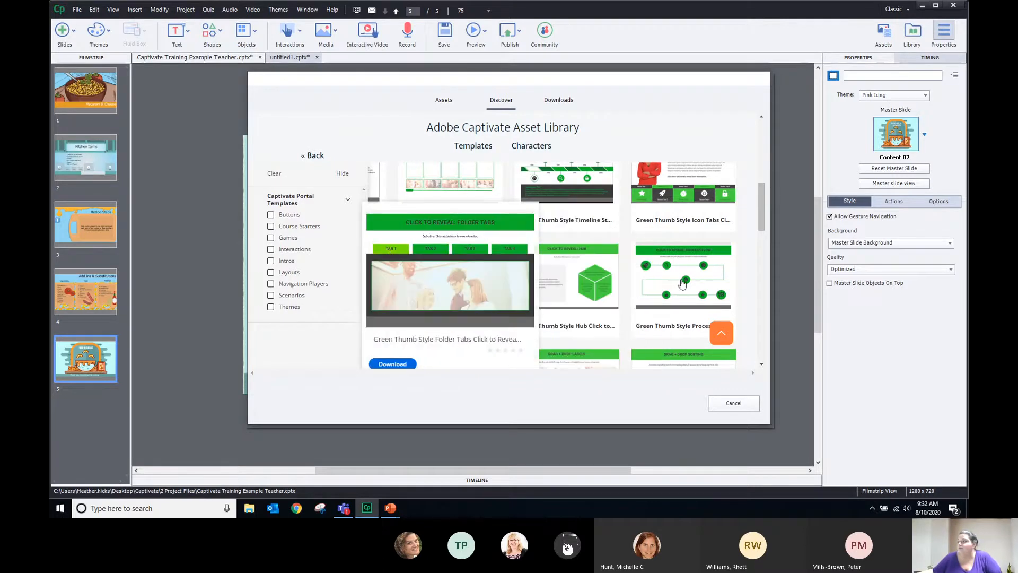
mouse_move(695, 289)
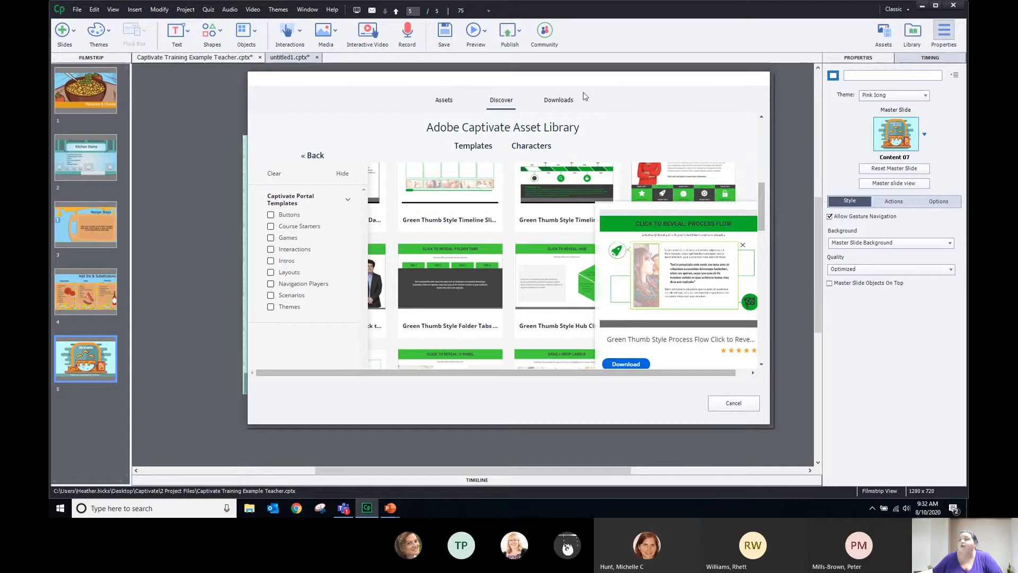
scroll(658, 249, "down", 6)
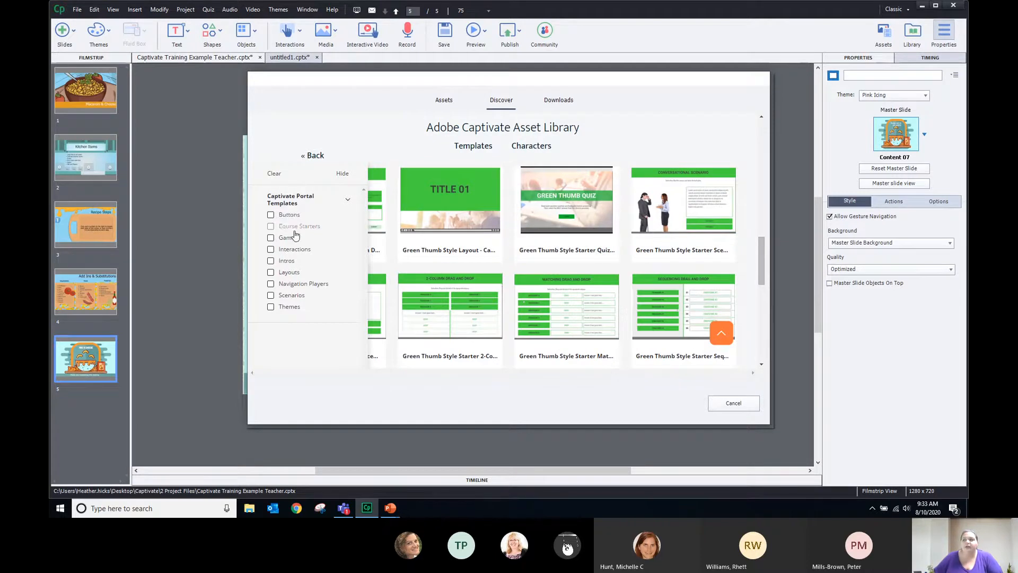
Check Downloads for Projects, Images, Videos and Characters, finding nothing, then return to Discover
left_click(554, 102)
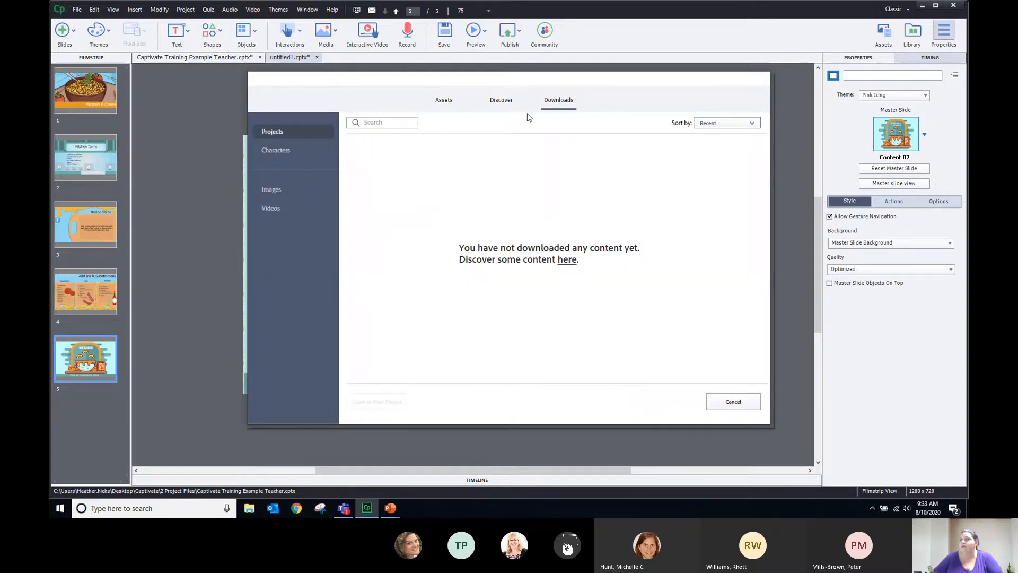
left_click(491, 101)
left_click(430, 106)
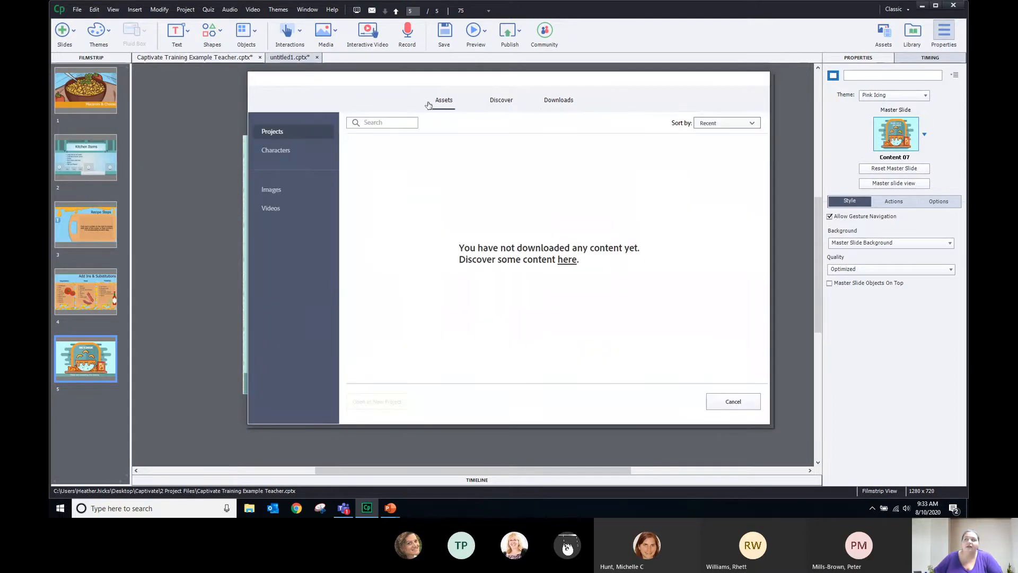
left_click(558, 104)
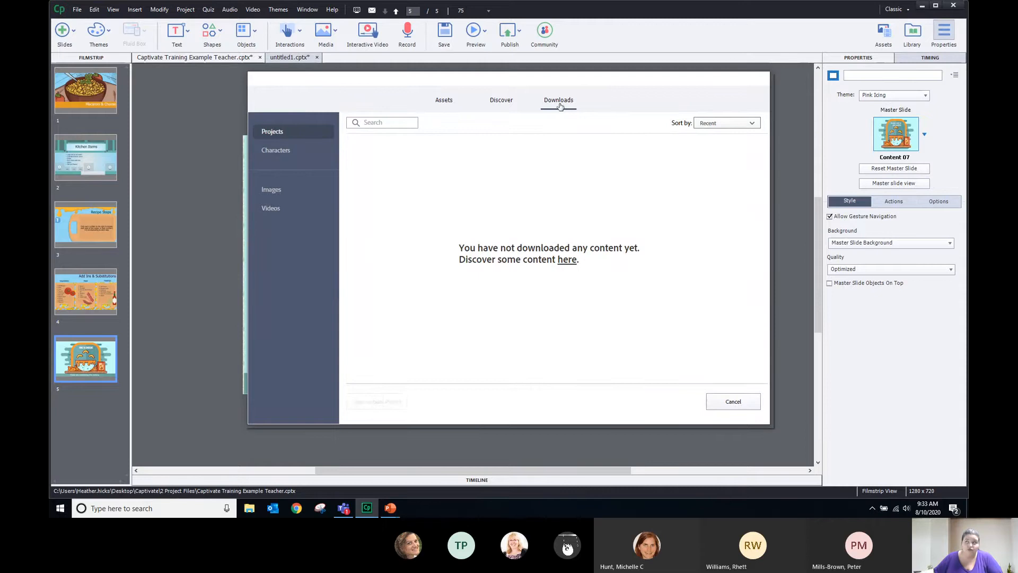
left_click(274, 191)
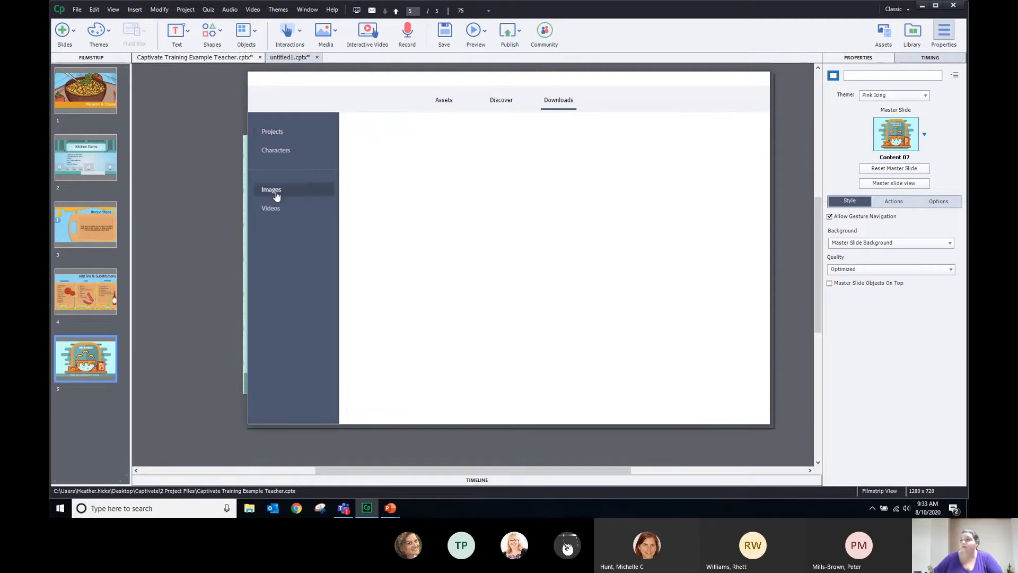
left_click(269, 209)
left_click(276, 151)
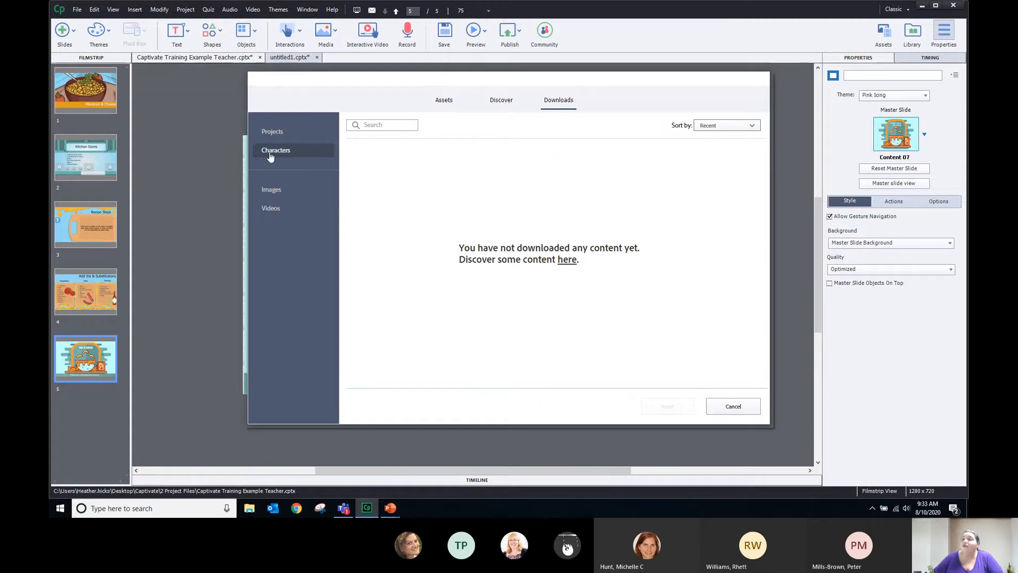
left_click(510, 100)
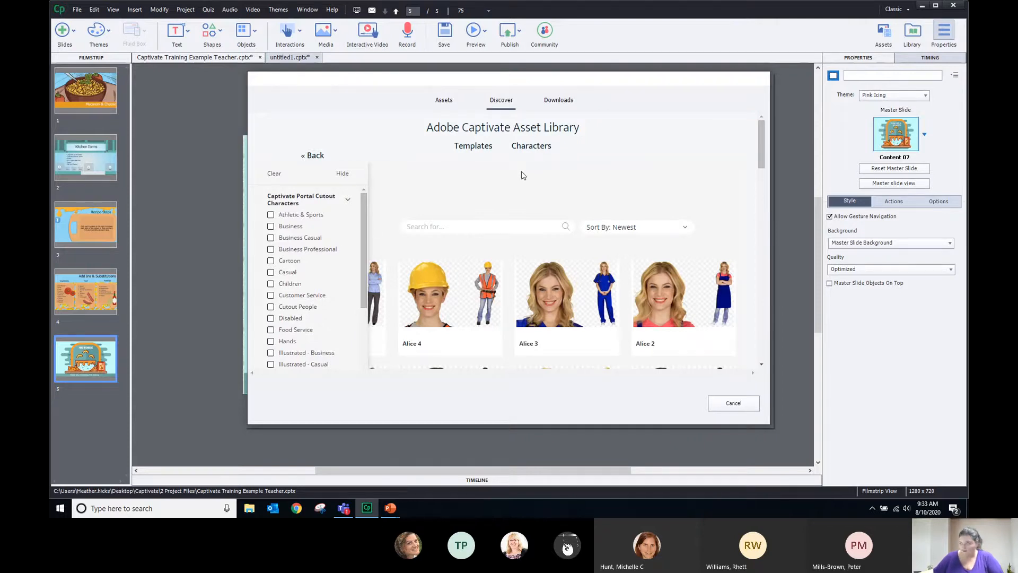
Filter the Discover characters to Hands, then switch to the library's own Assets page
mouse_move(533, 152)
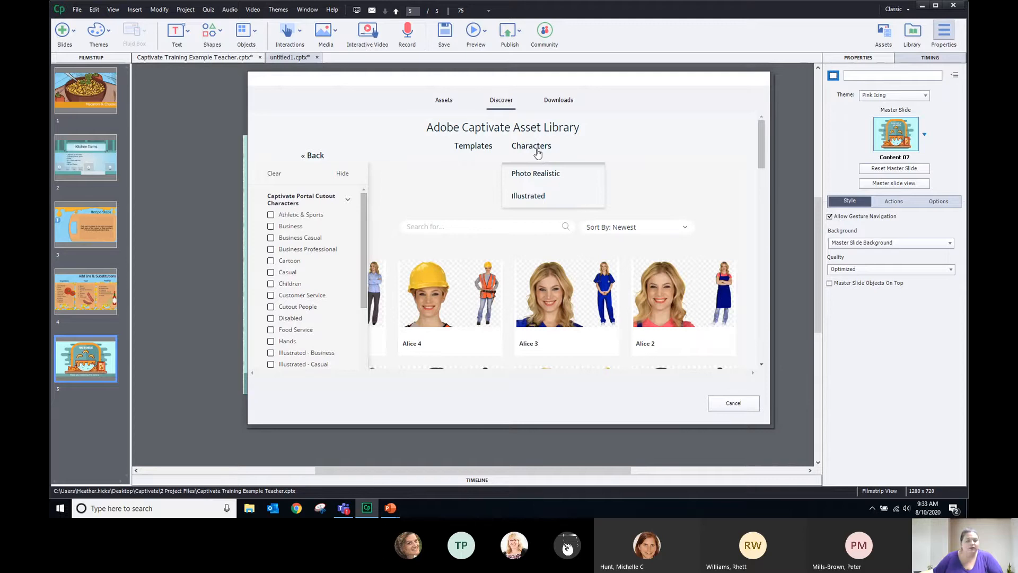
mouse_move(544, 183)
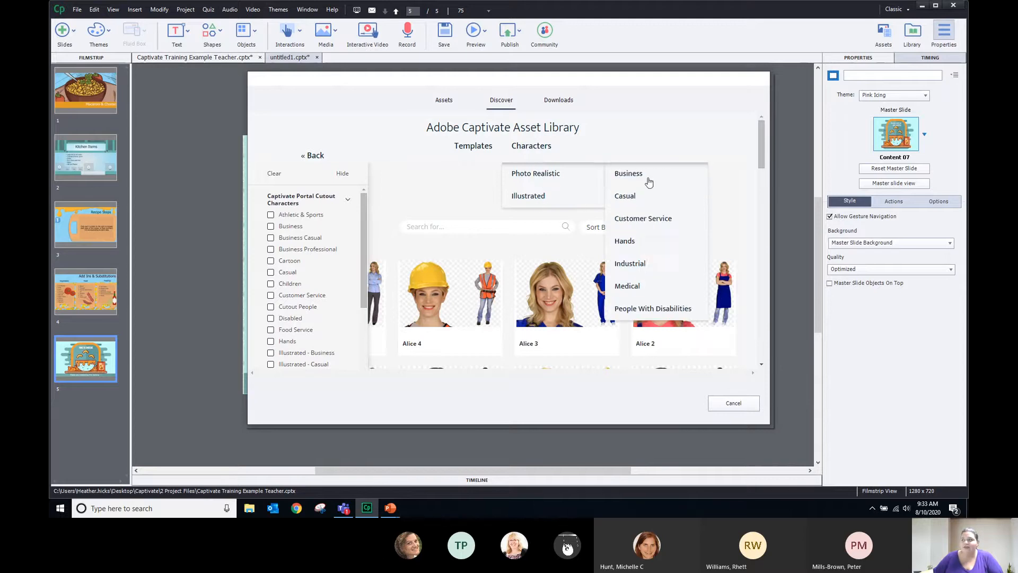
scroll(658, 248, "down", 1)
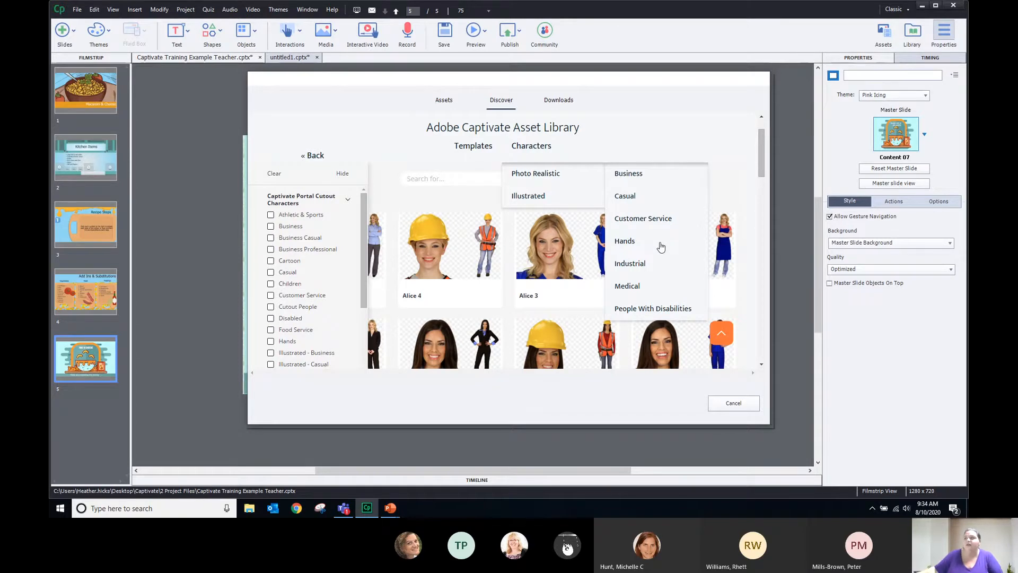
left_click(660, 247)
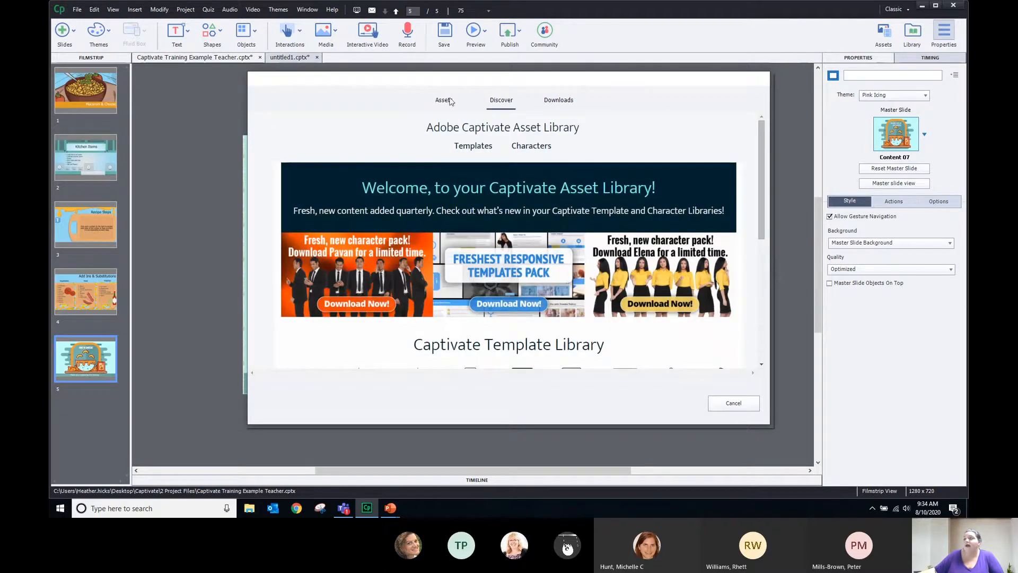
left_click(447, 102)
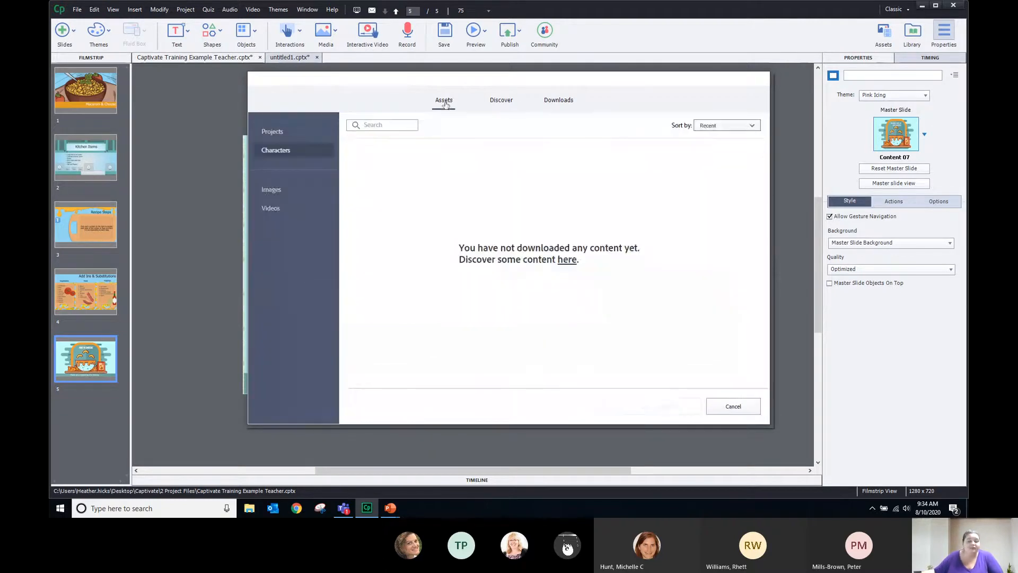
Cancel the Asset Library, view slides 4 and 2, and return to closing slide 5
left_click(722, 407)
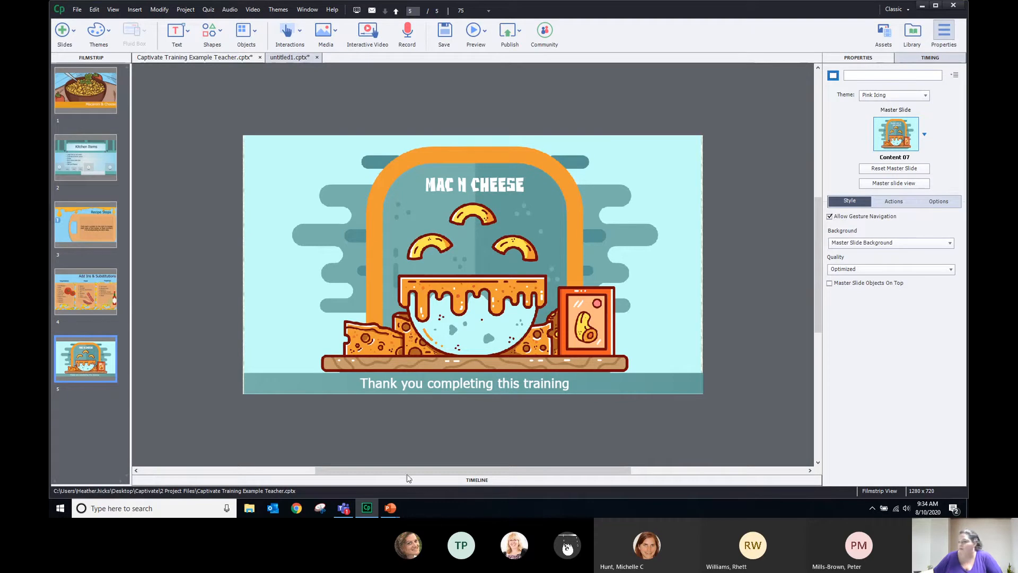
left_click(85, 292)
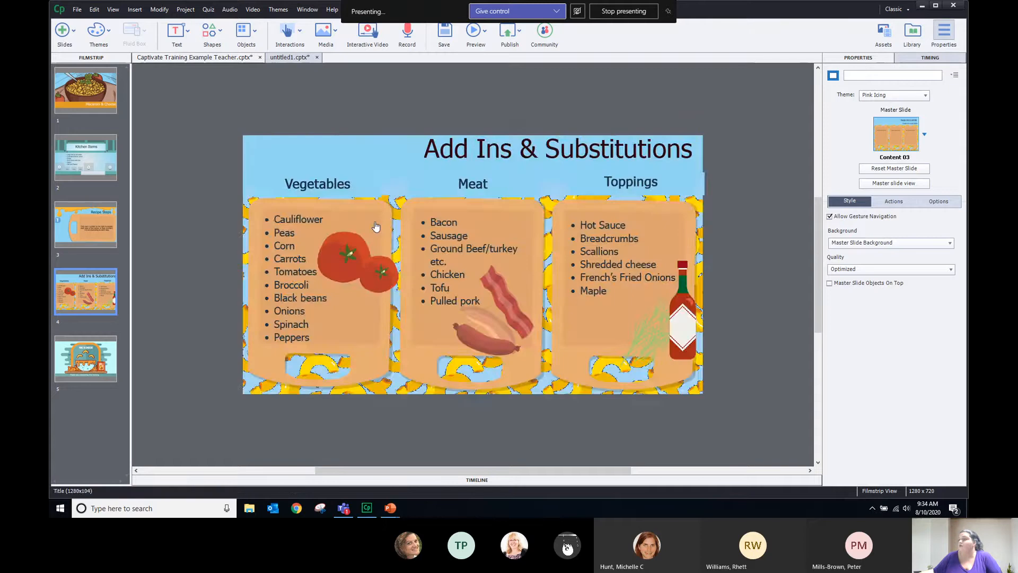
left_click(79, 158)
left_click(63, 31)
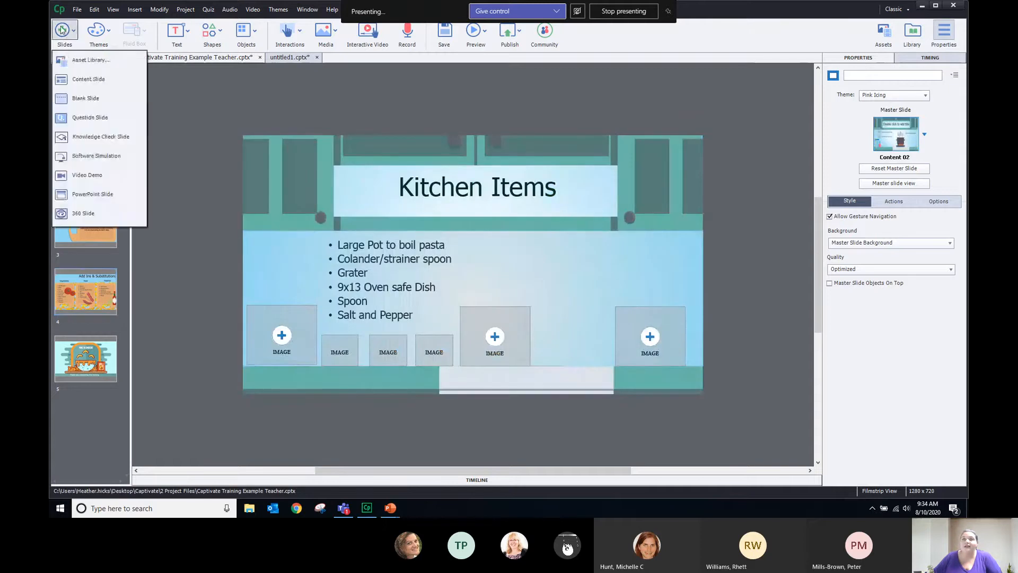
left_click(182, 101)
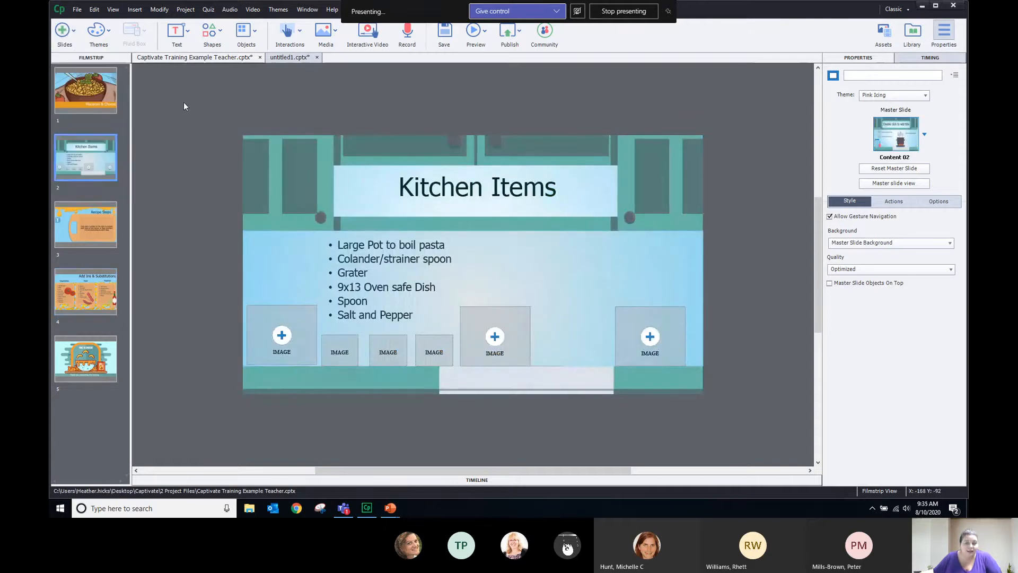
left_click(72, 361)
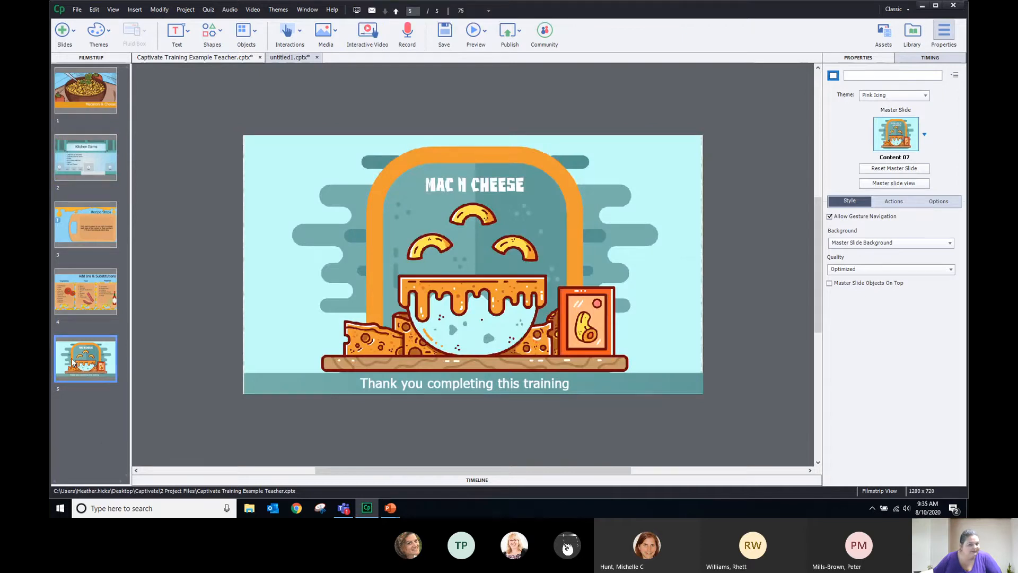
Start a Slides > Question Slide insert and toggle Random Question on then off again
left_click(72, 32)
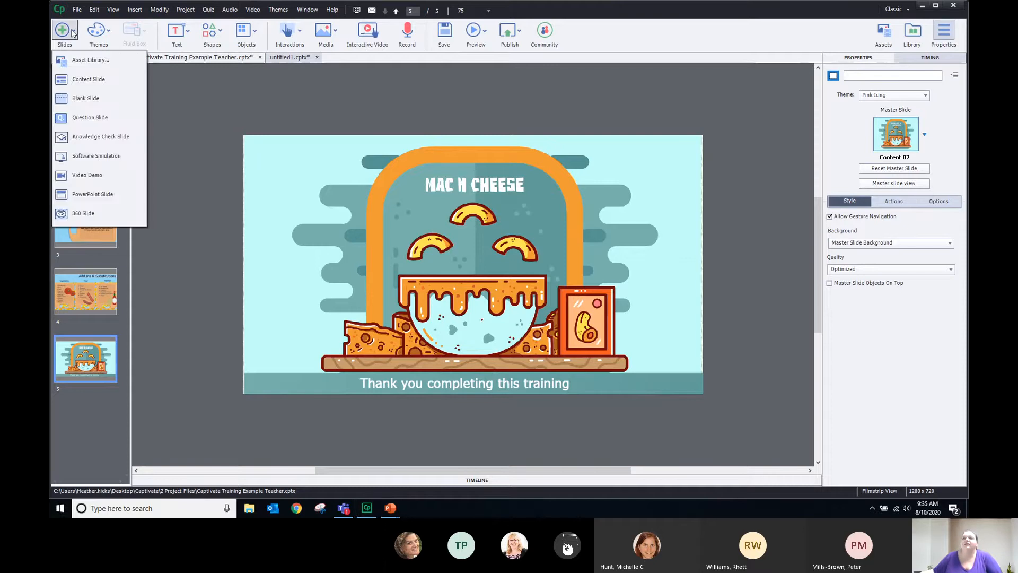
left_click(70, 33)
left_click(68, 33)
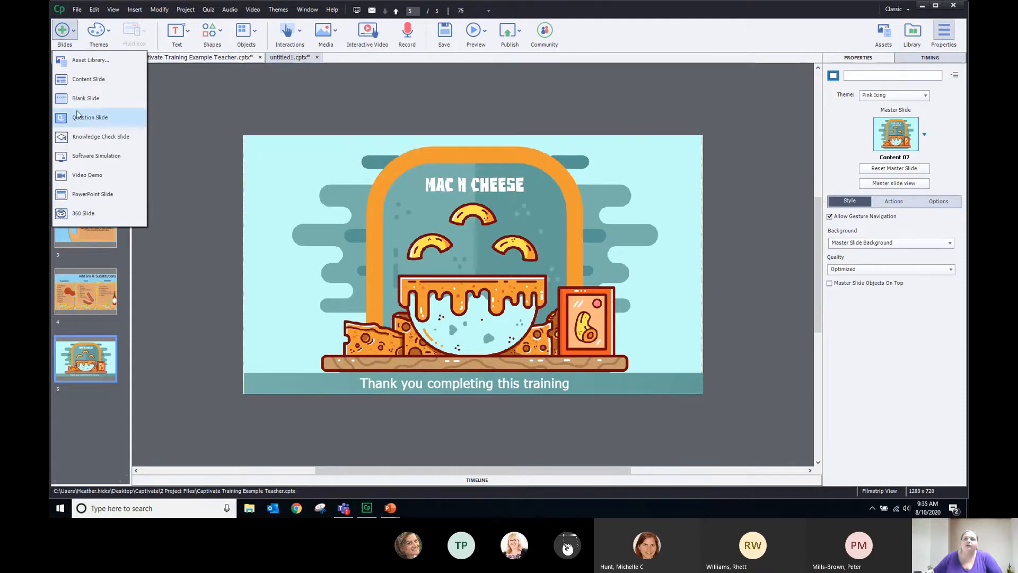
left_click(93, 118)
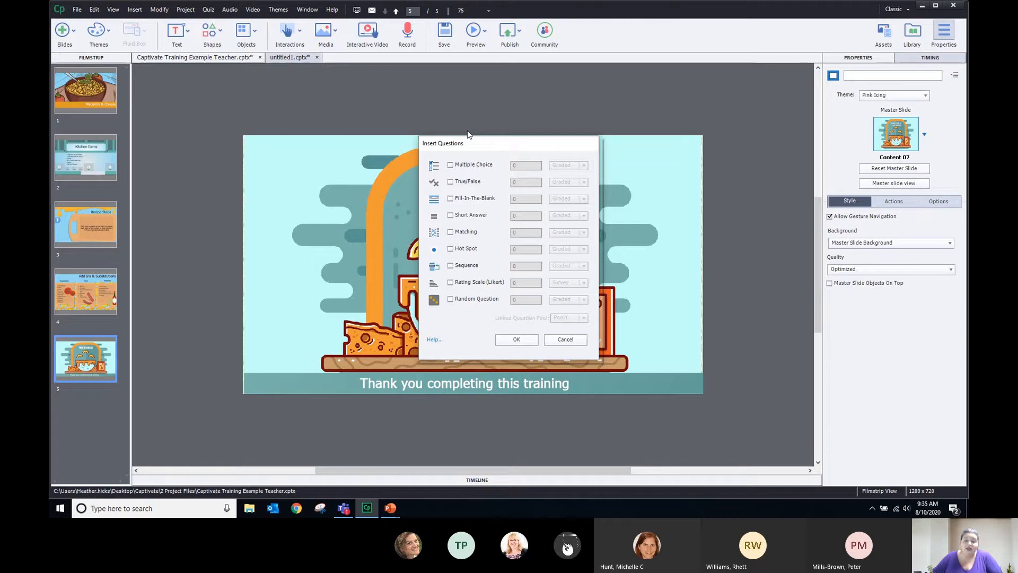
left_click(450, 299)
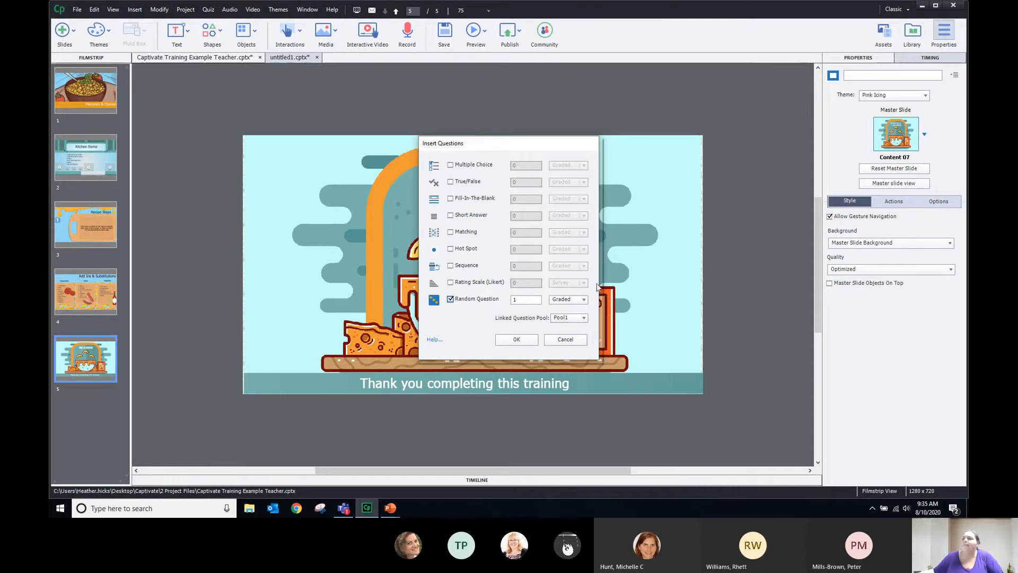
left_click(450, 299)
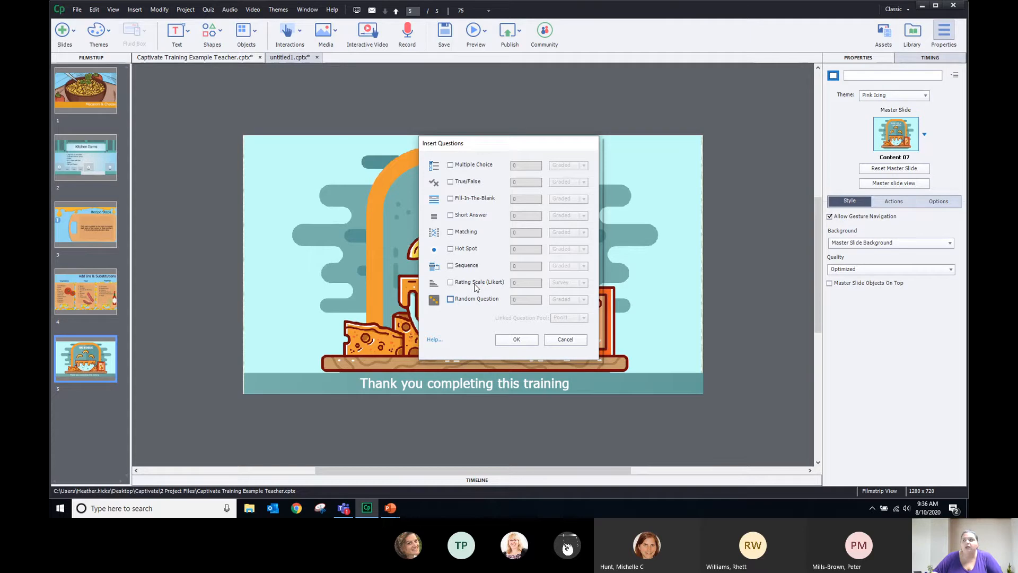
Choose one each of Short Answer, True/False, Multiple Choice, Matching, Hot Spot, Sequence and Rating Scale, and confirm
left_click(451, 216)
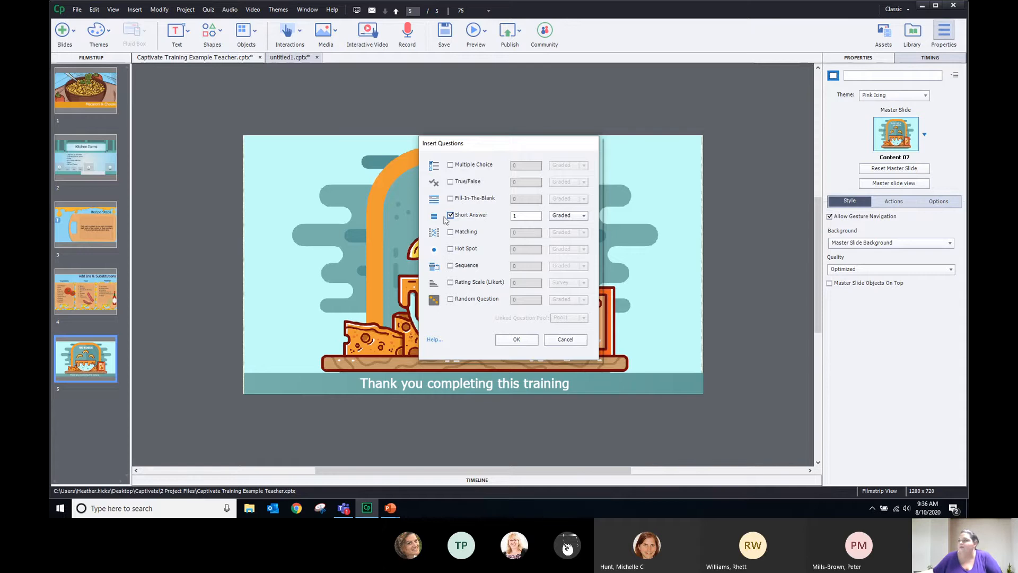
left_click(450, 215)
left_click(450, 215)
left_click(451, 181)
left_click(451, 165)
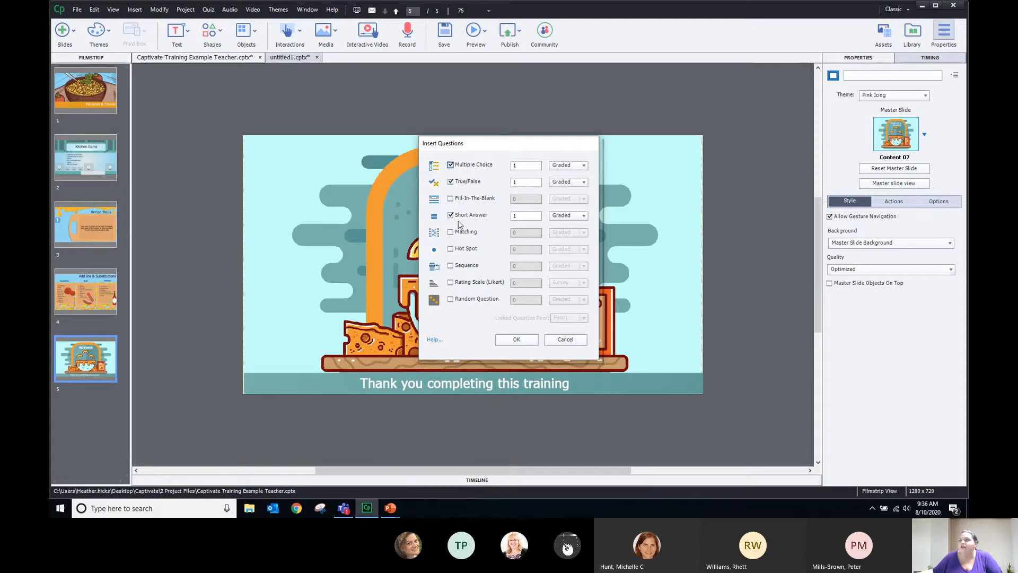
left_click(450, 233)
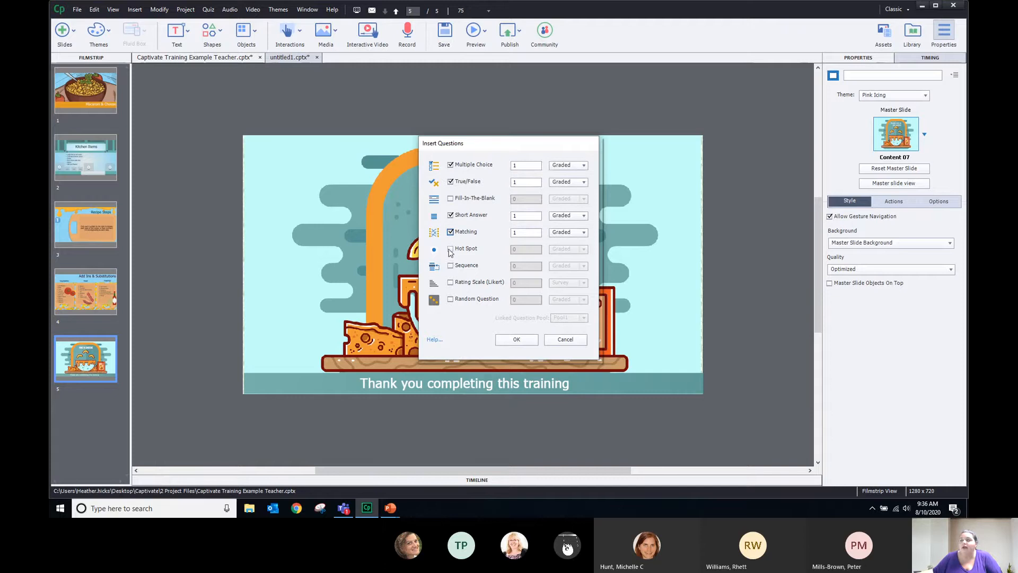
left_click(450, 249)
left_click(451, 265)
left_click(451, 282)
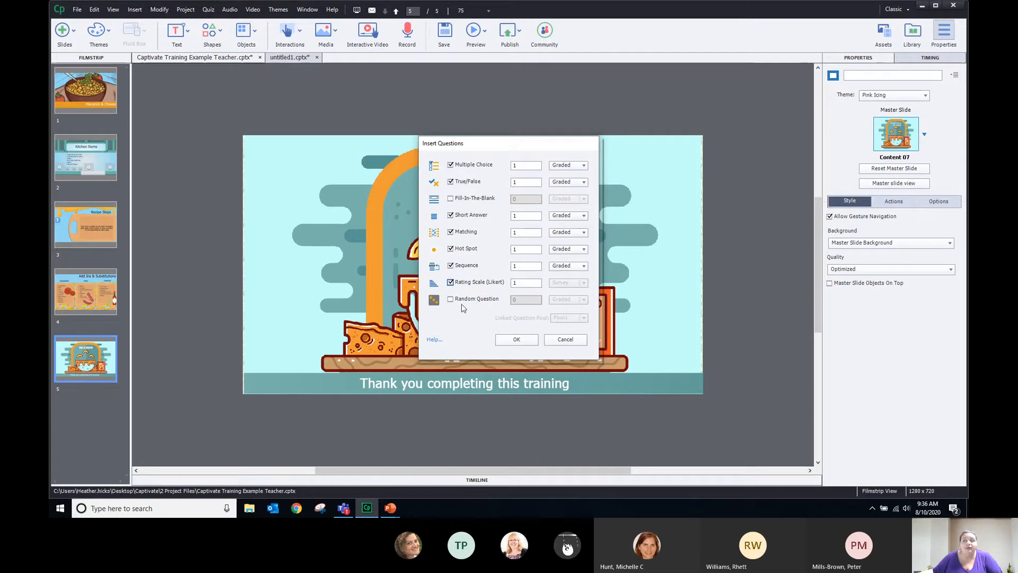
left_click(510, 345)
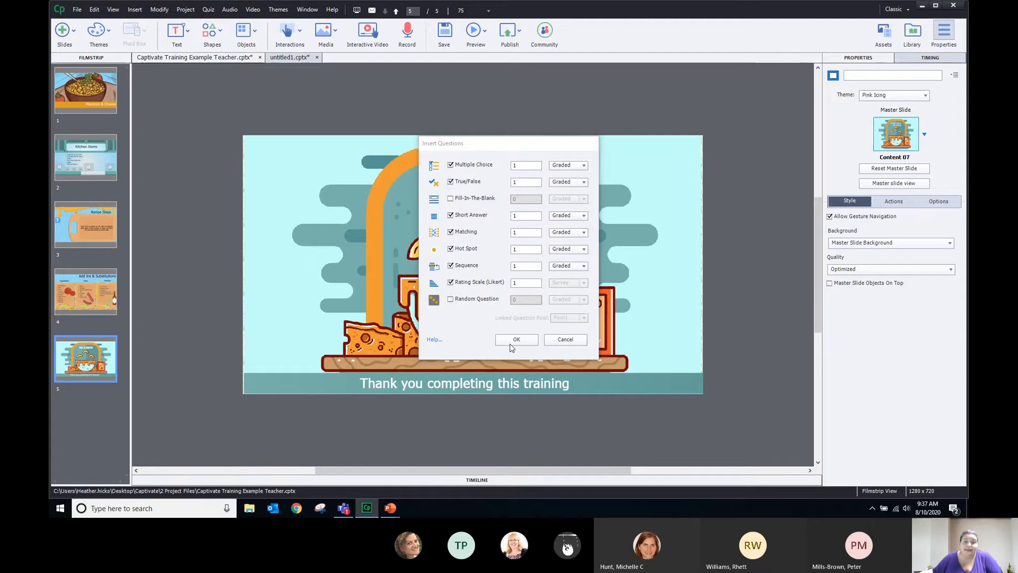
Insert the question slides, select the slide 6 question text, then switch to untitled1.cptx
left_click(512, 345)
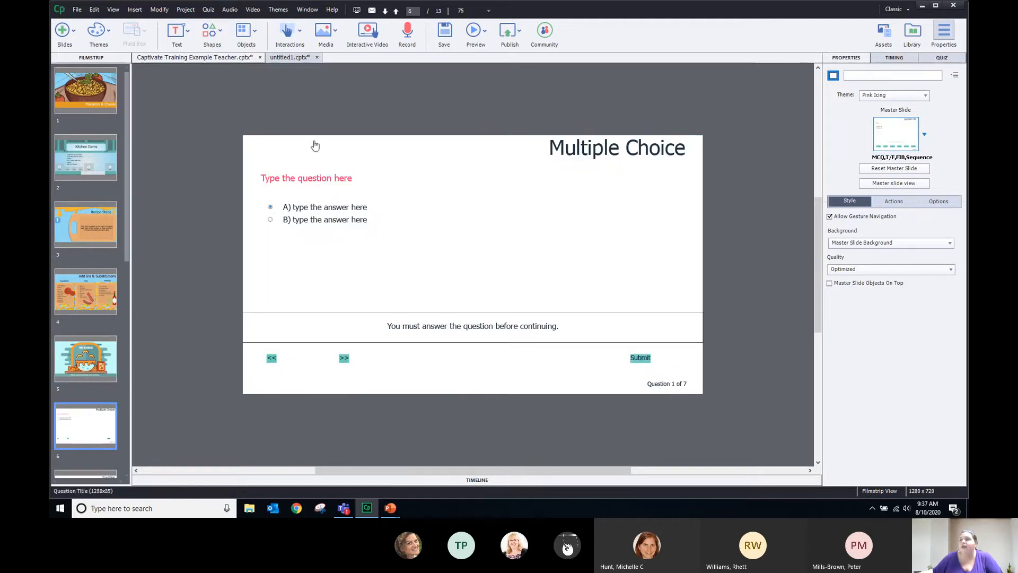
left_click(298, 181)
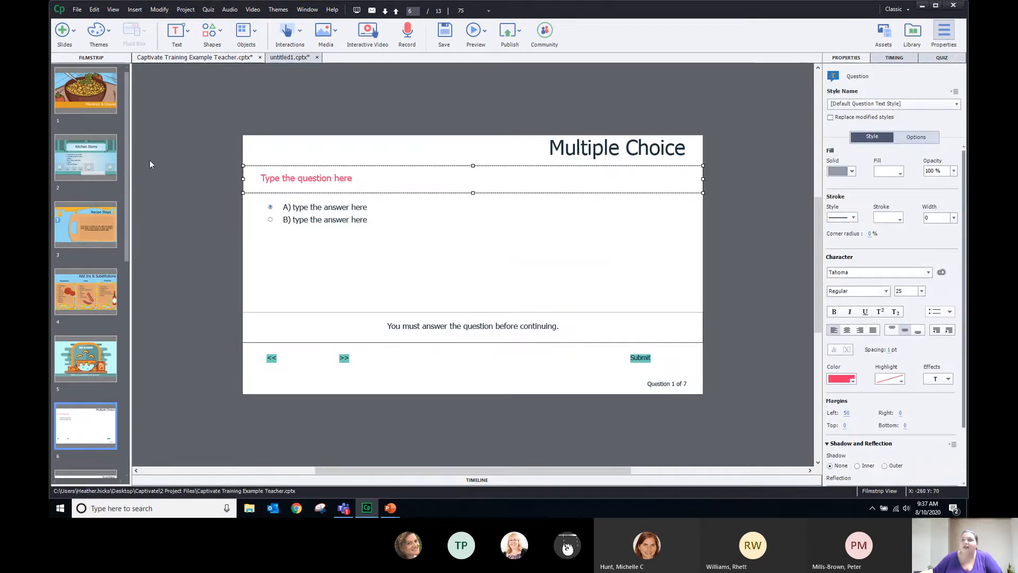
left_click(289, 60)
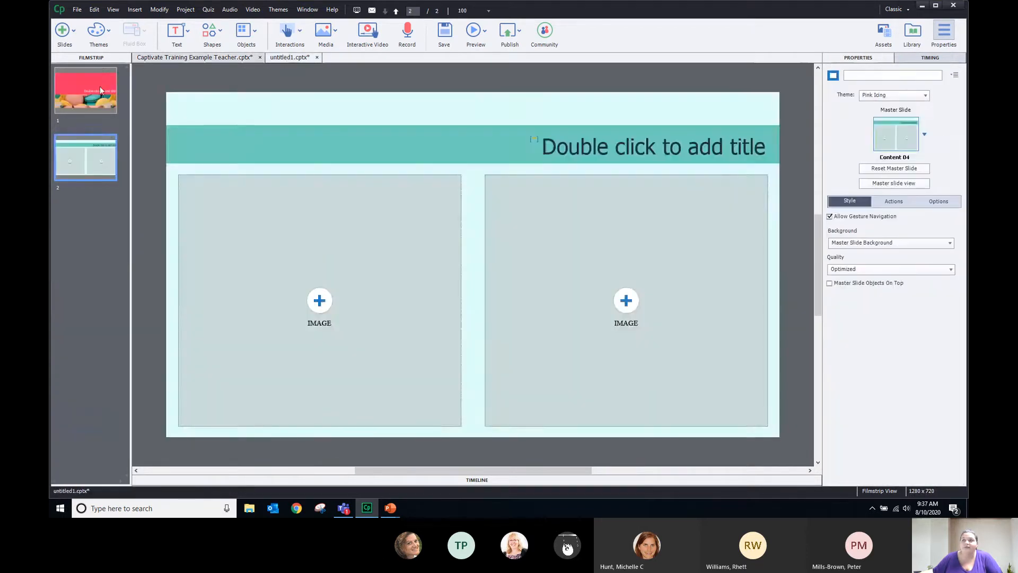
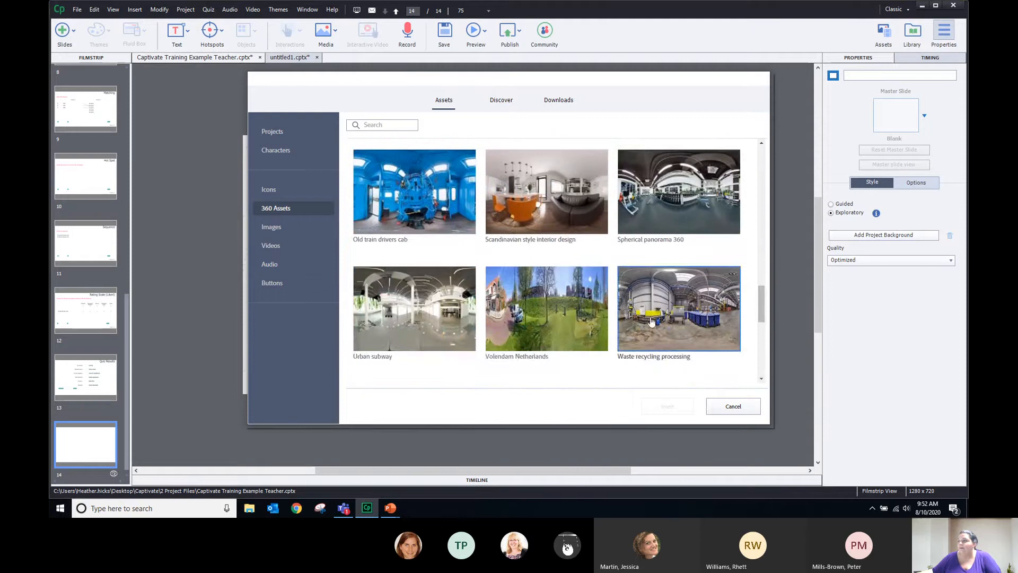
Insert the Waste recycling processing panorama and rotate the view onto the yellow machine
left_click(660, 344)
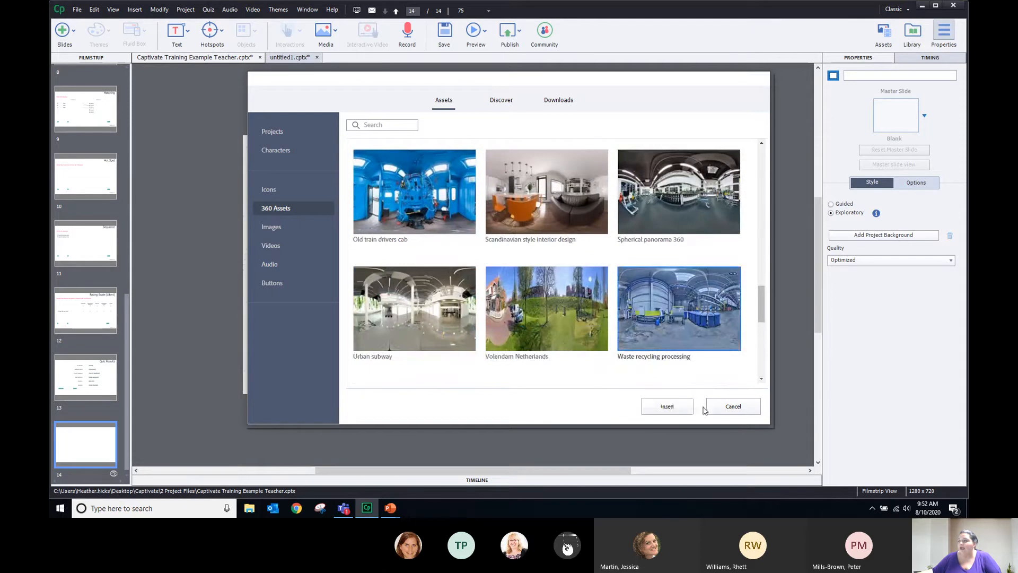
left_click(667, 407)
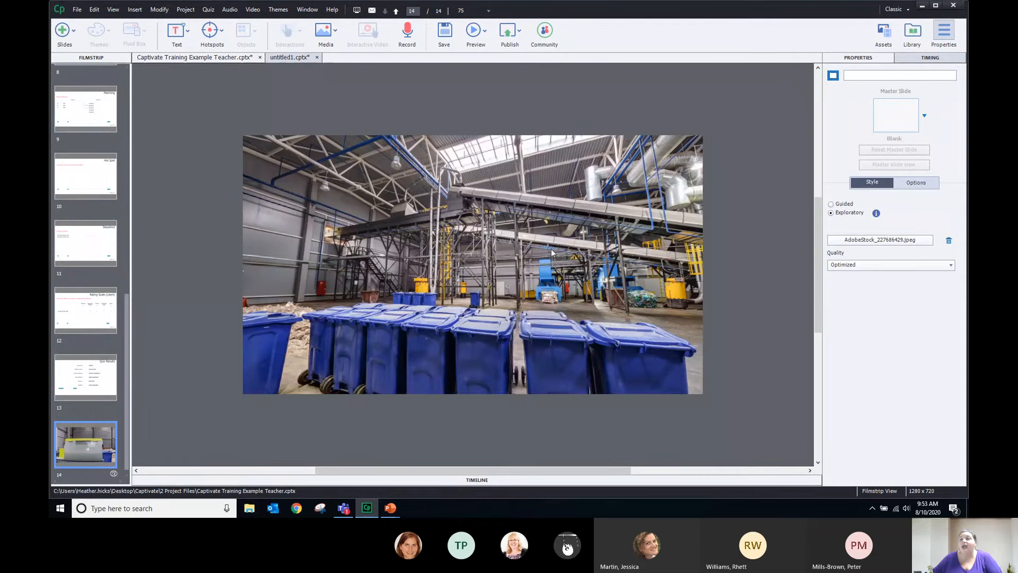
left_click_drag(626, 263, 380, 252)
left_click_drag(620, 271, 380, 270)
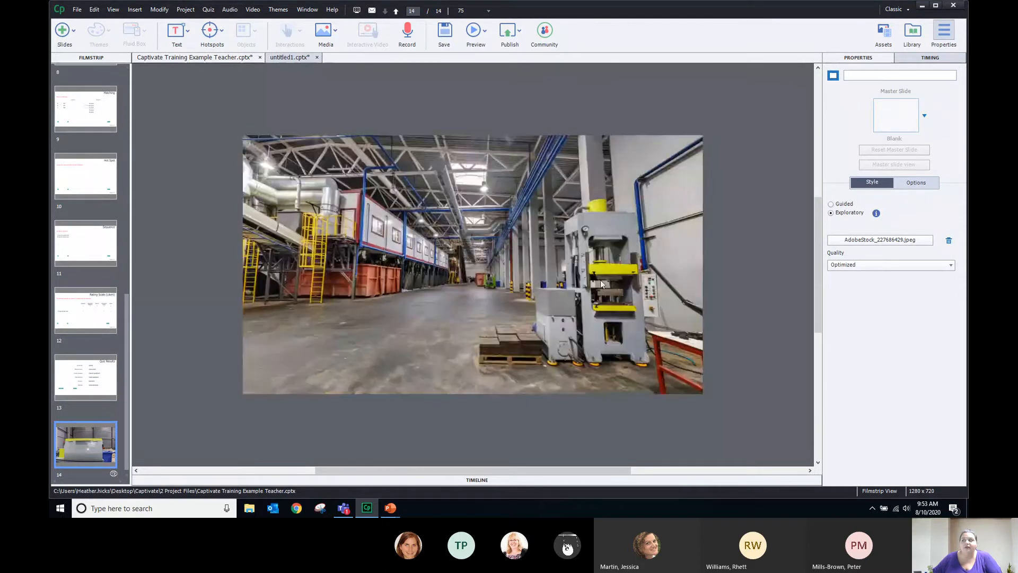
left_click_drag(667, 297, 205, 298)
left_click_drag(581, 265, 591, 159)
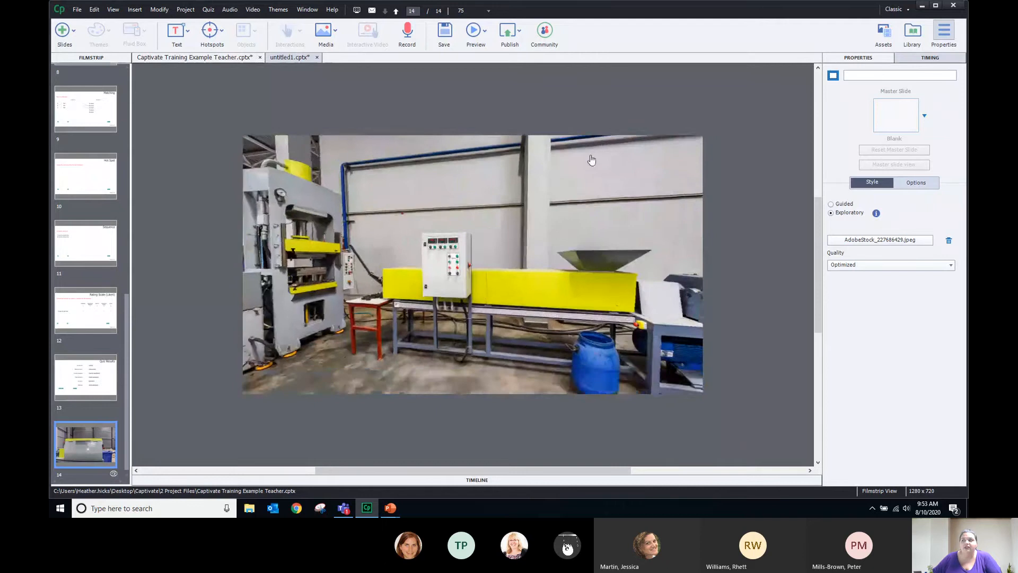
left_click_drag(476, 280, 504, 383)
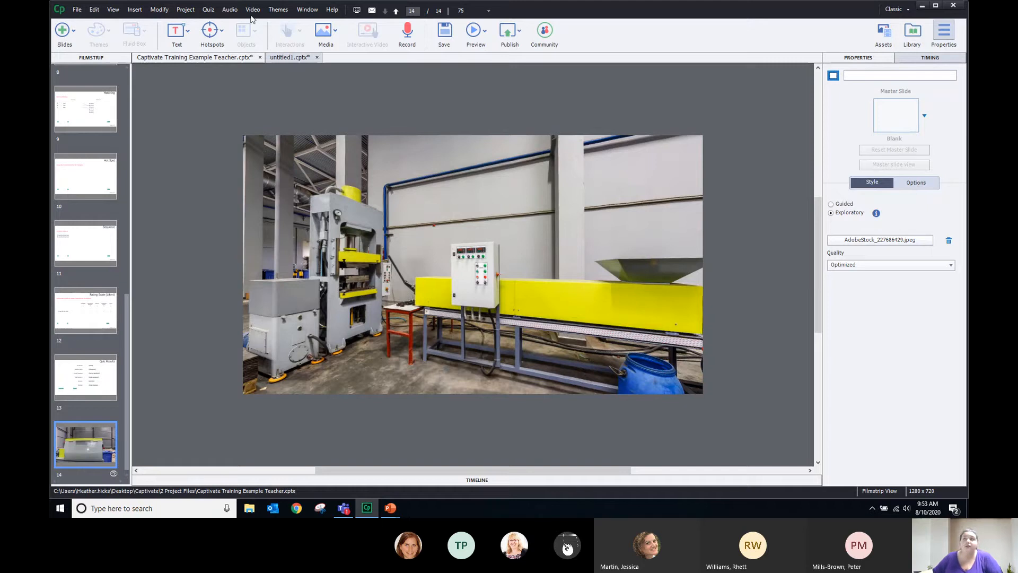
Add an info hotspot and place it above the machine's control panel
left_click(220, 34)
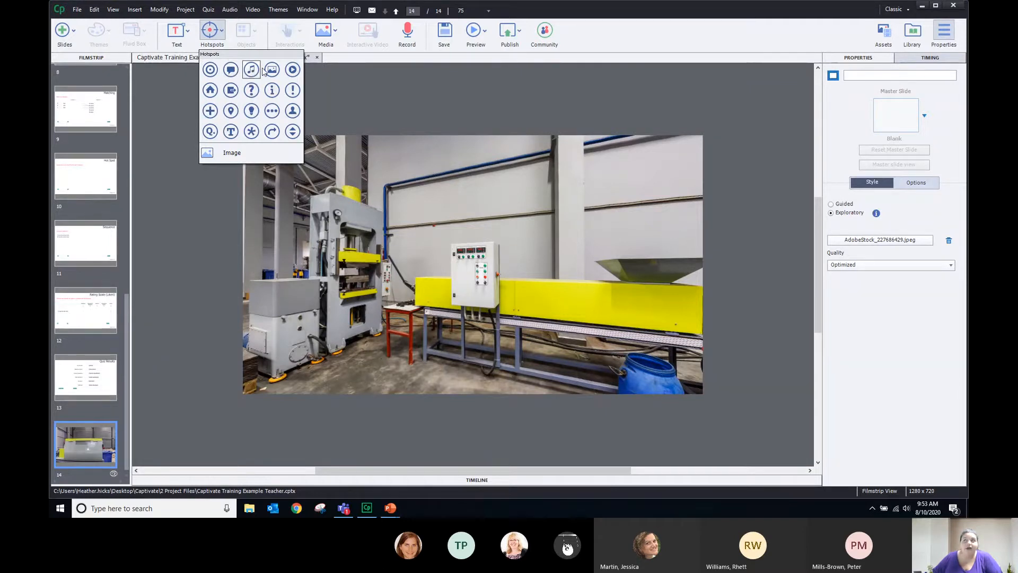
left_click(274, 92)
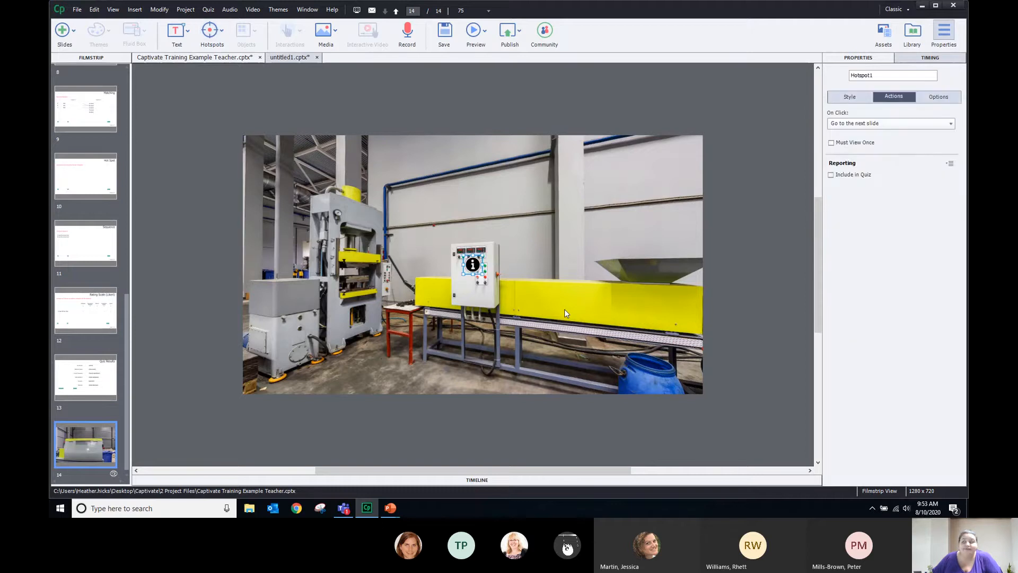
left_click_drag(475, 268, 511, 242)
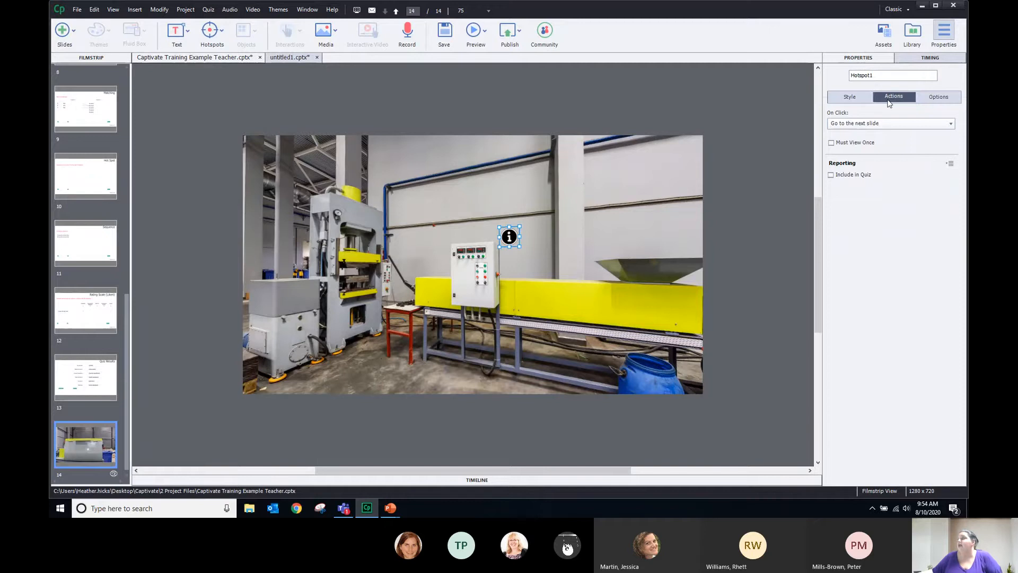
Rename the hotspot to 'Panel Information' and enable Must View Once
left_click(839, 97)
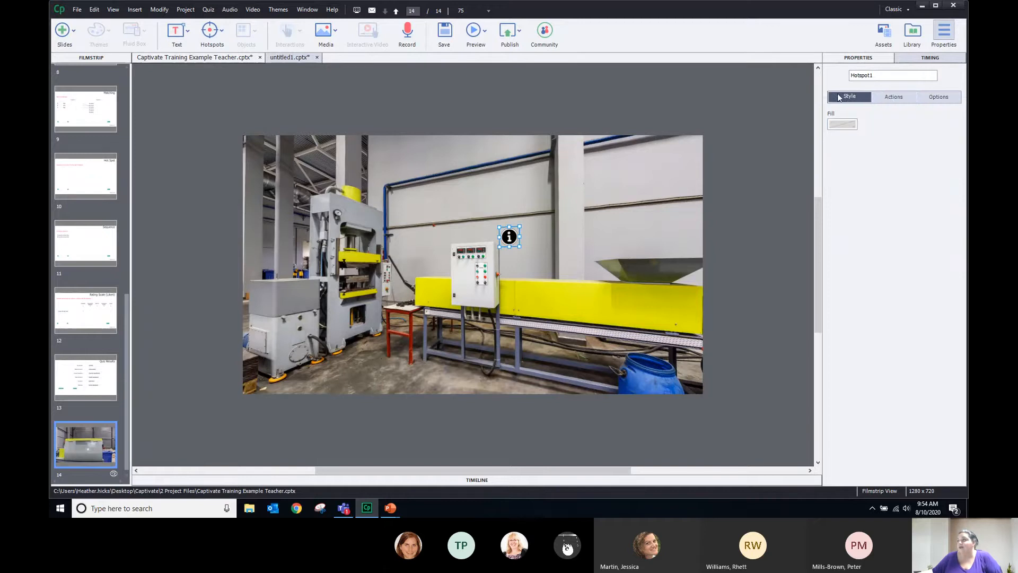
left_click(889, 99)
left_click(930, 96)
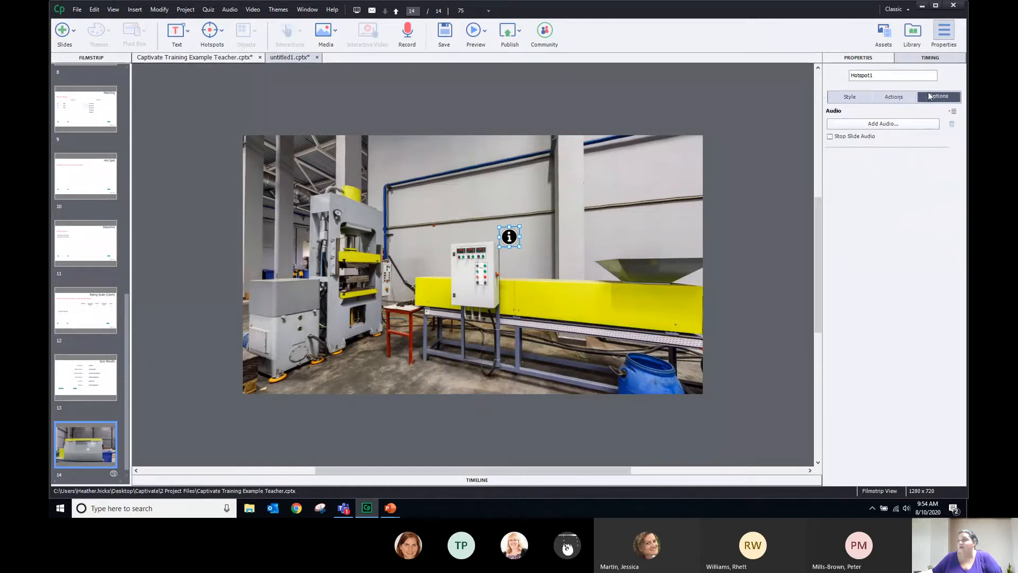
left_click(896, 97)
double_click(851, 75)
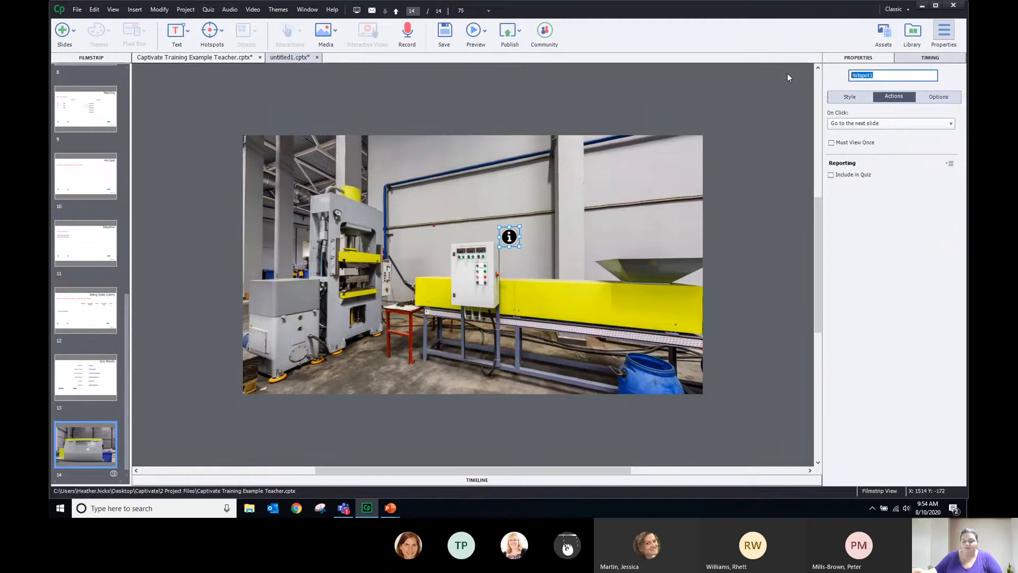
type("Pan")
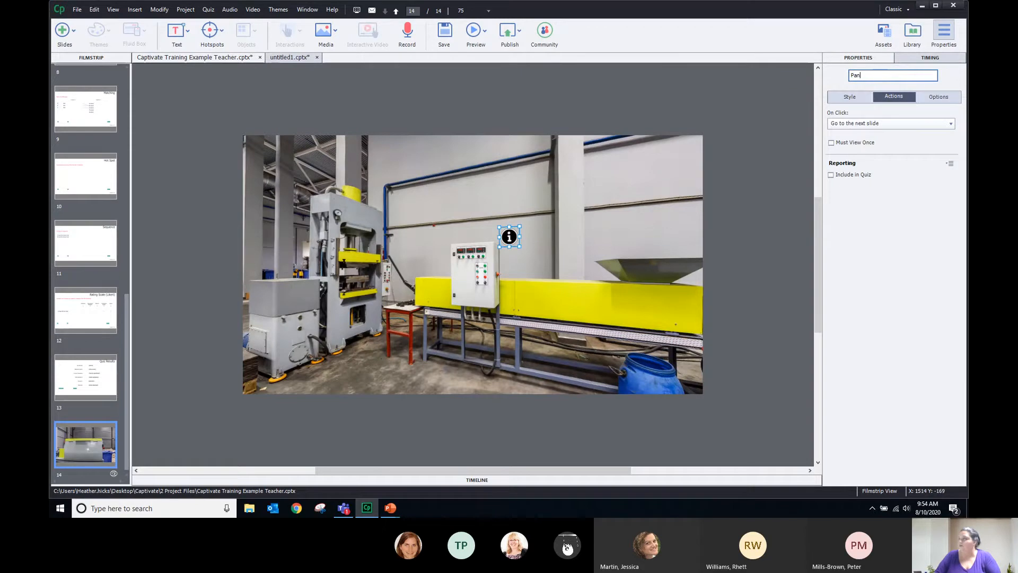
type("el Infor")
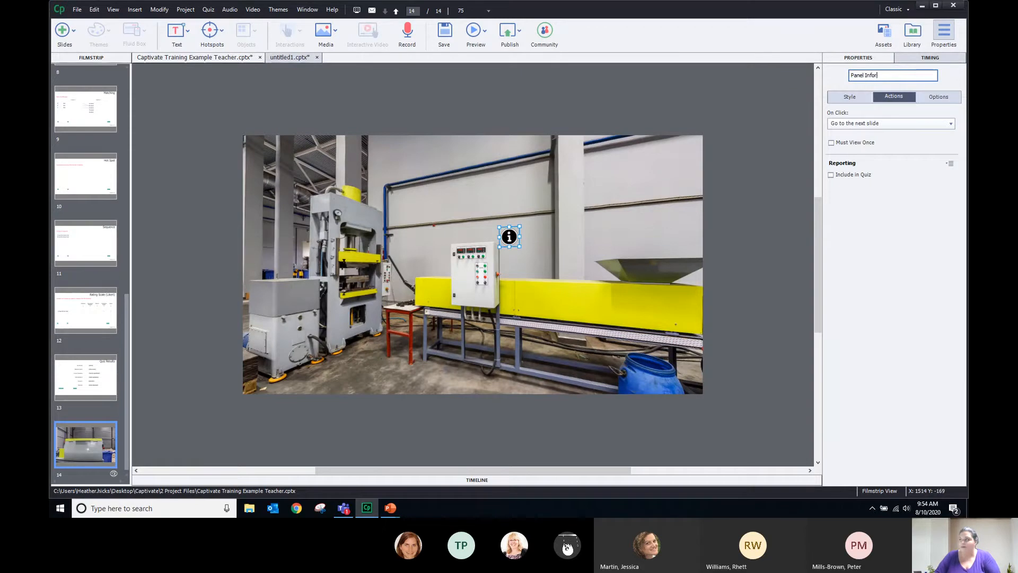
type("mation")
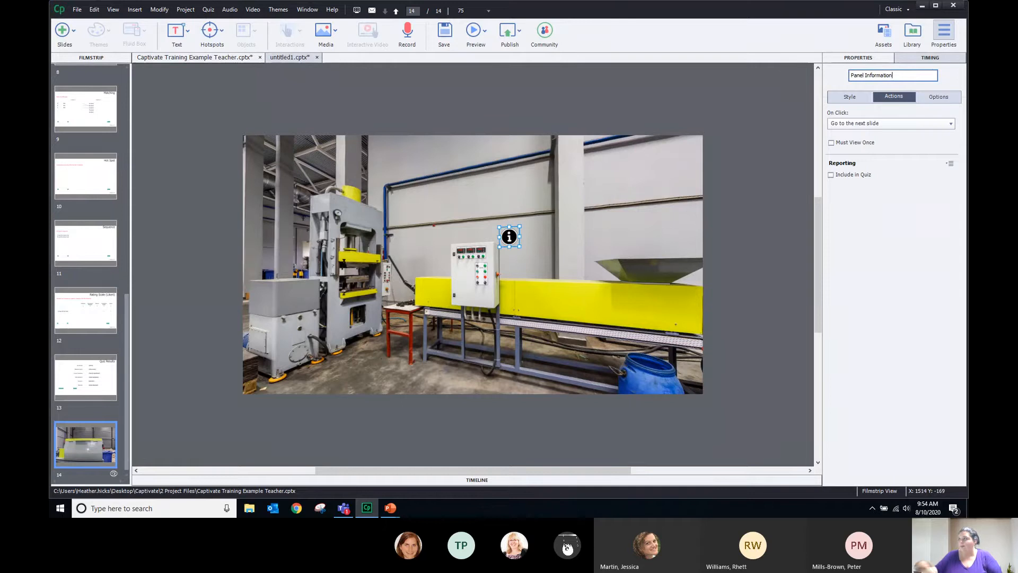
left_click(915, 155)
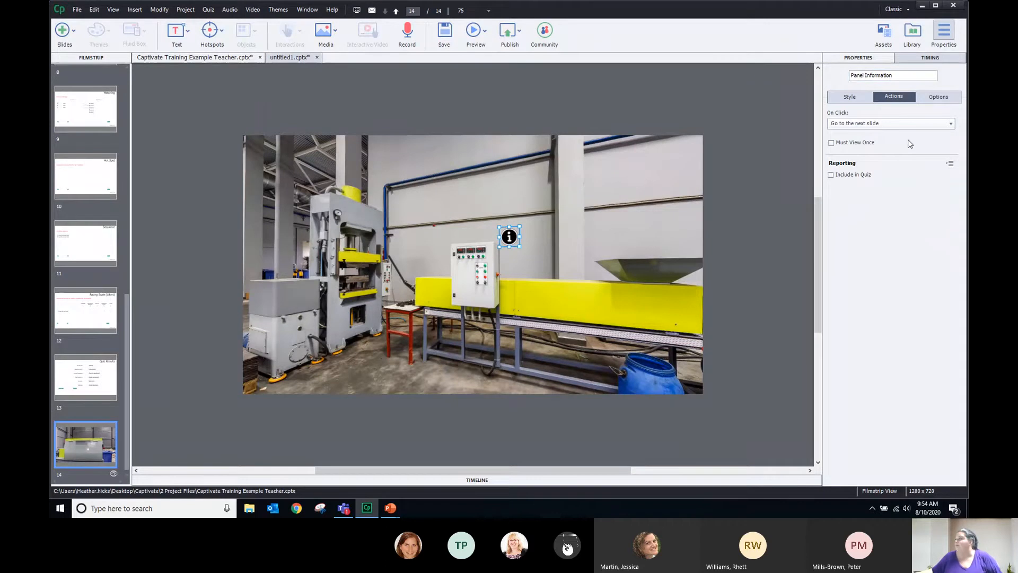
left_click(831, 143)
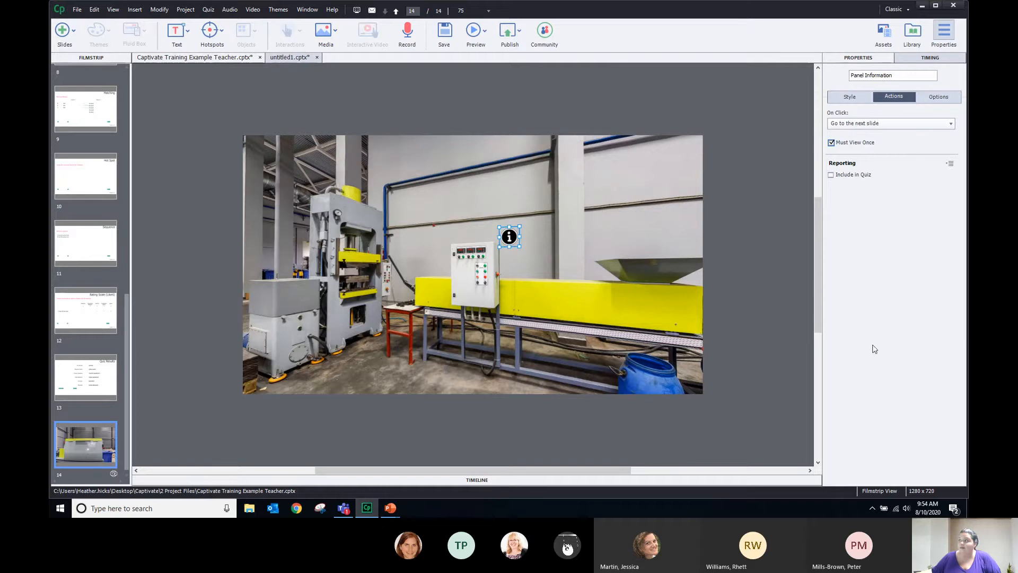
left_click(870, 126)
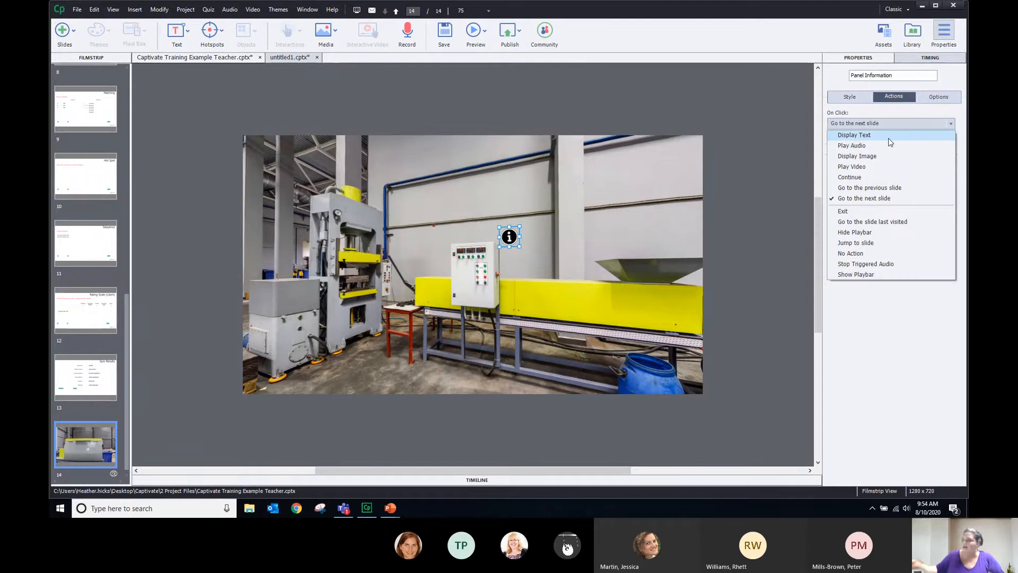
Set the hotspot's On Click to Display Text with 'This panel is the emergency stop panel.'
left_click(888, 138)
left_click(871, 166)
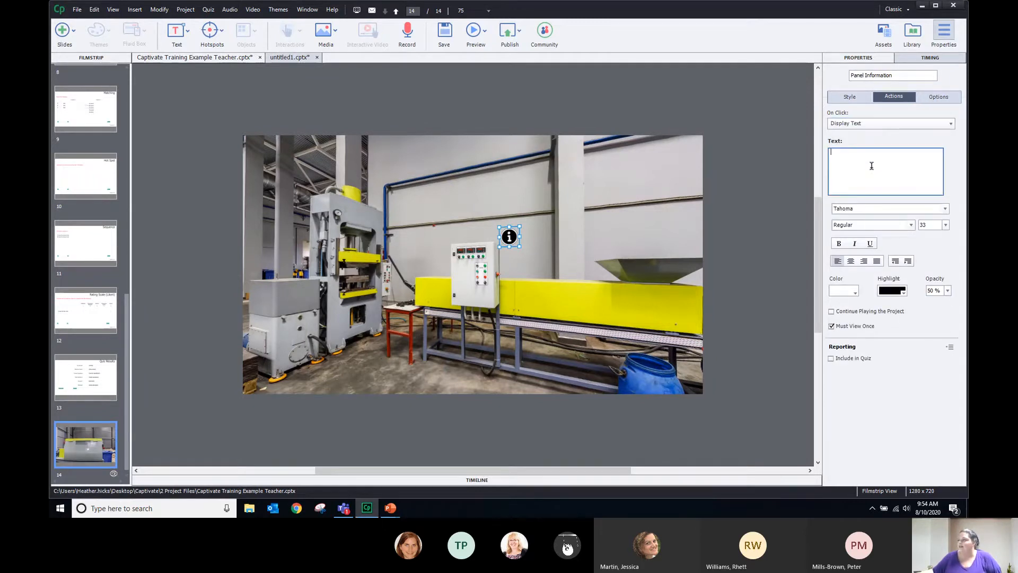
type("Th")
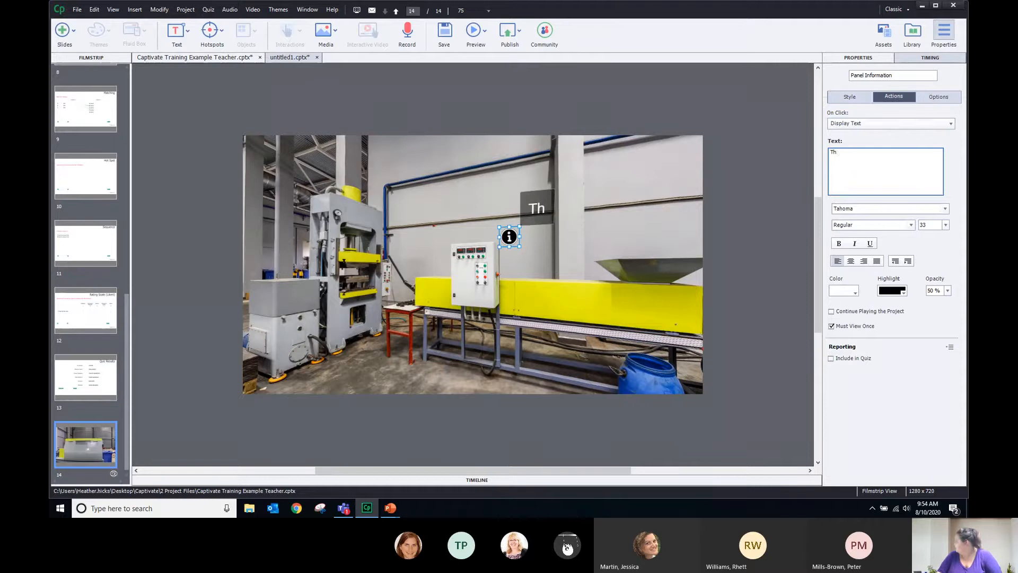
type("is Inf")
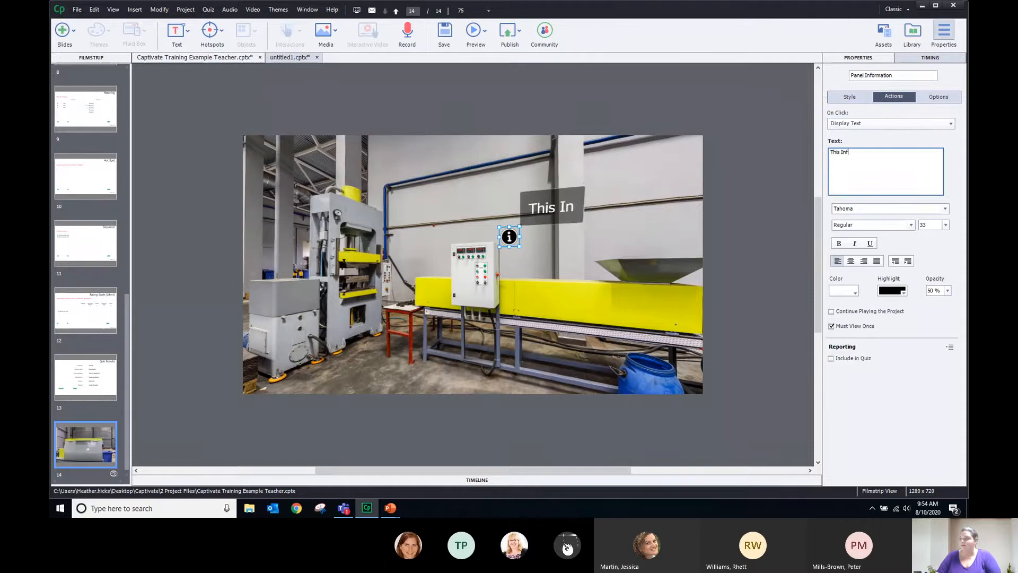
type("orma")
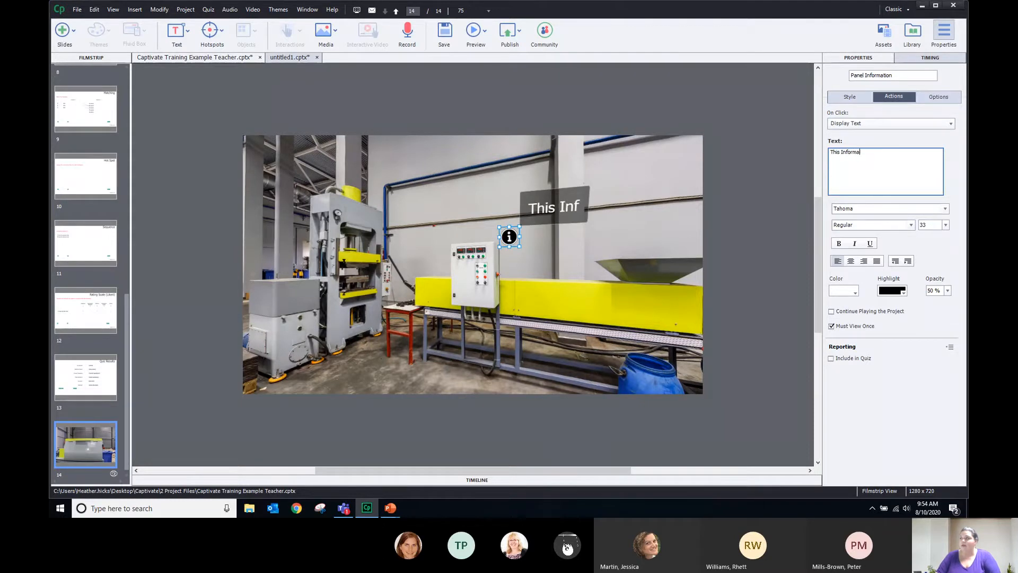
type("tion pan")
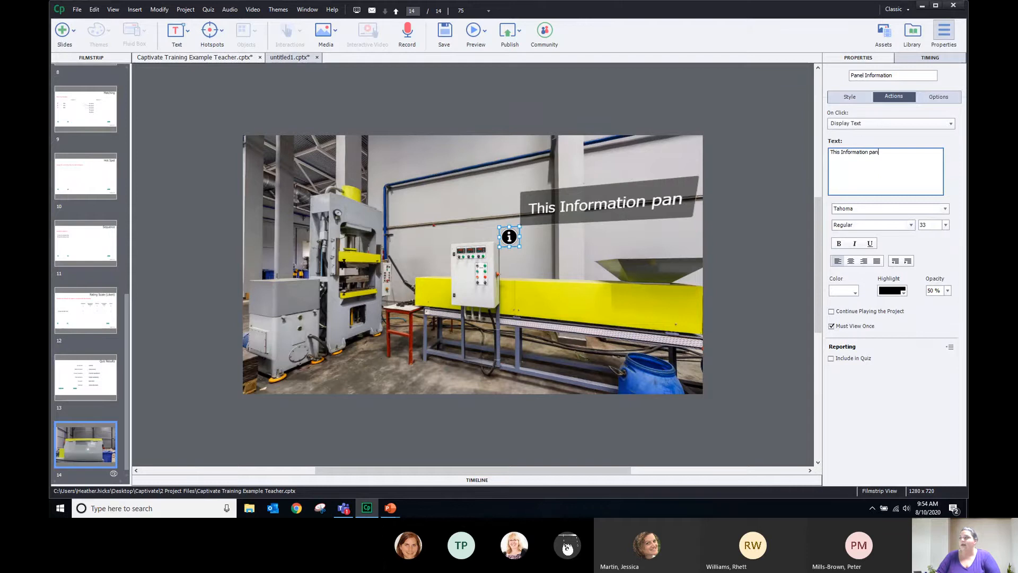
type("el")
key("BackSpace")
key("BackSpace")
key("BackSpace")
key("BackSpace")
key("BackSpace")
key("BackSpace")
key("BackSpace")
key("BackSpace")
key("BackSpace")
key("BackSpace")
key("BackSpace")
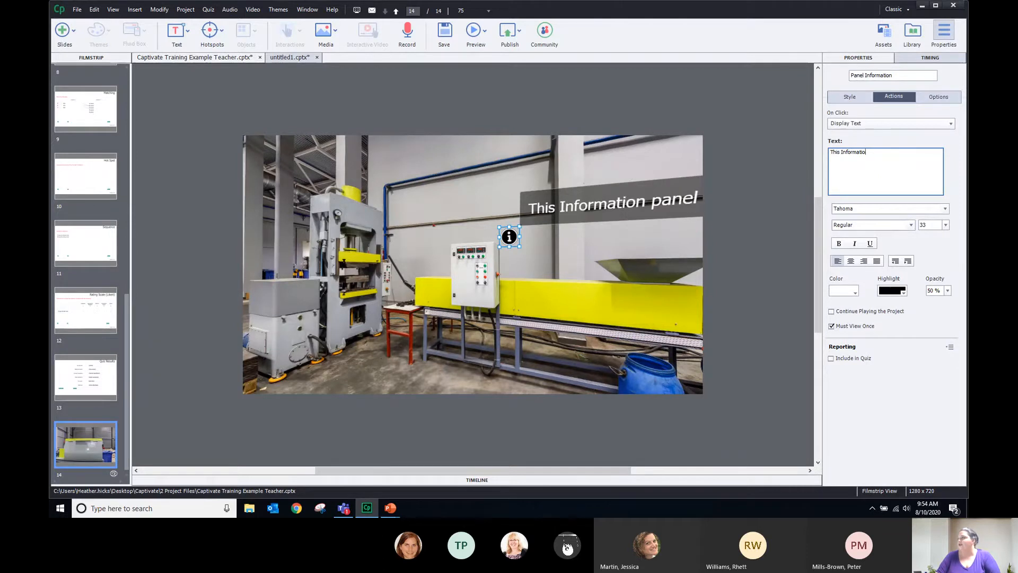
key("BackSpace")
type("p")
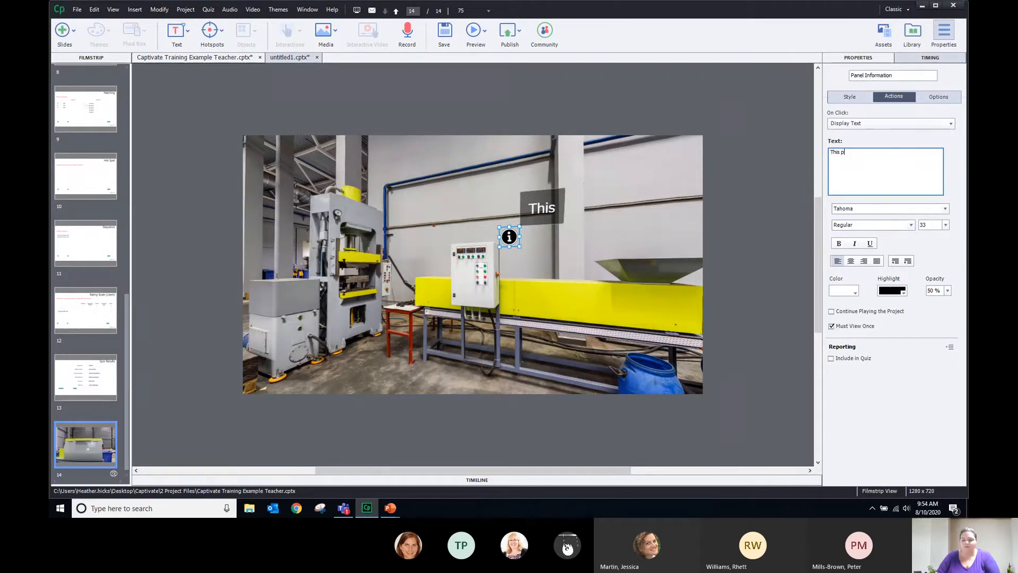
type("anel")
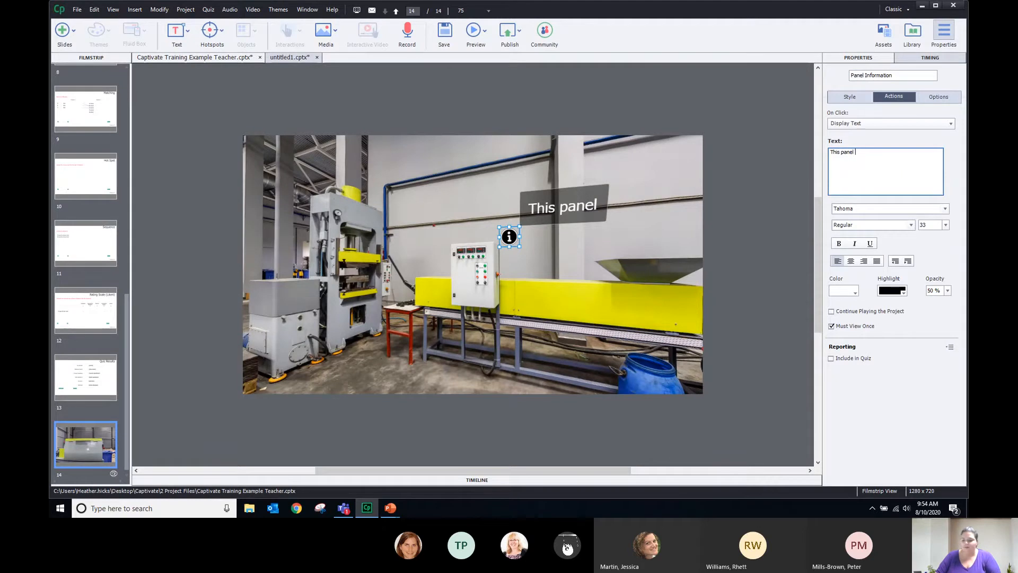
type(" is the emerg")
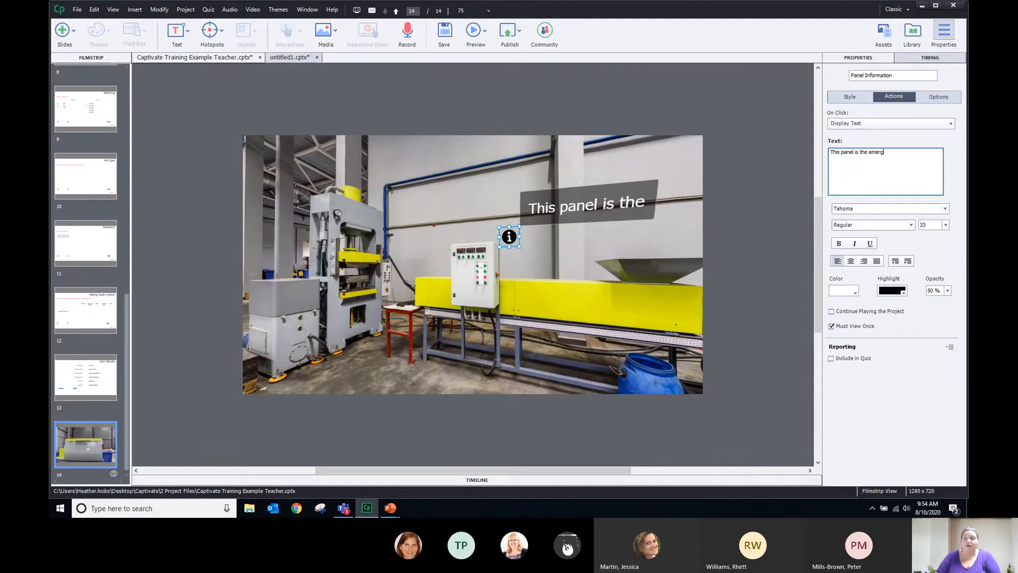
type("ency")
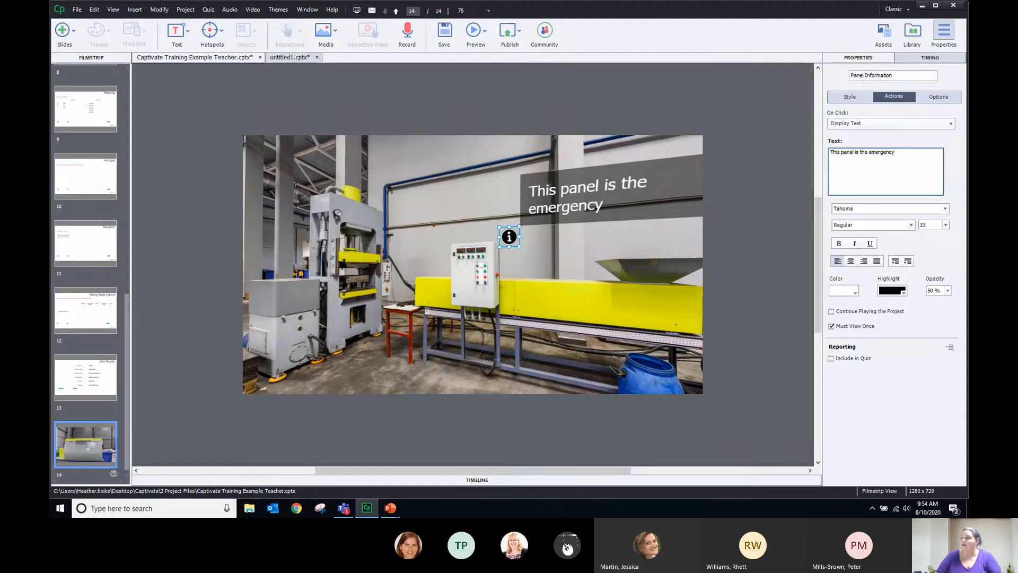
type(" stop panel")
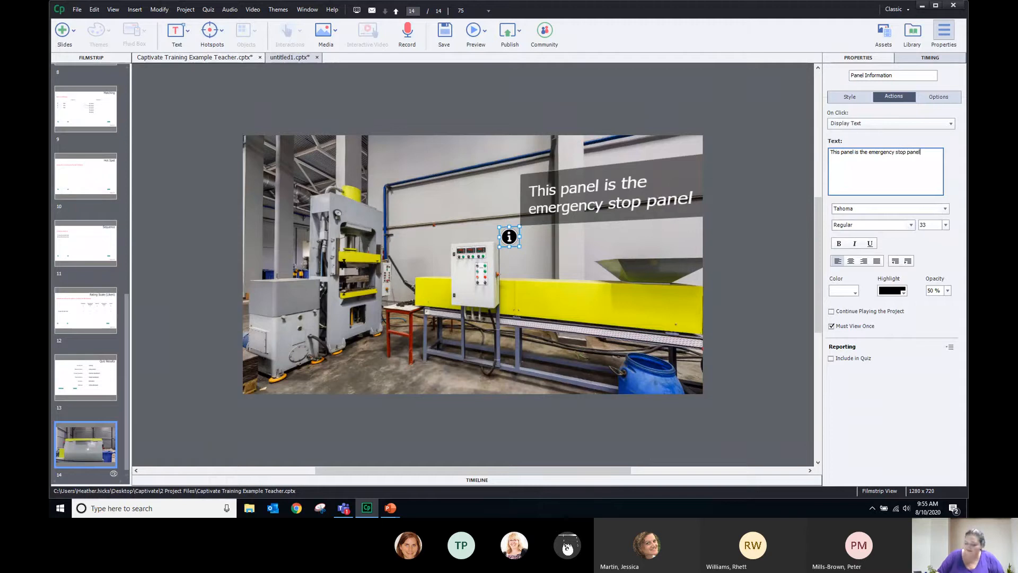
type(".")
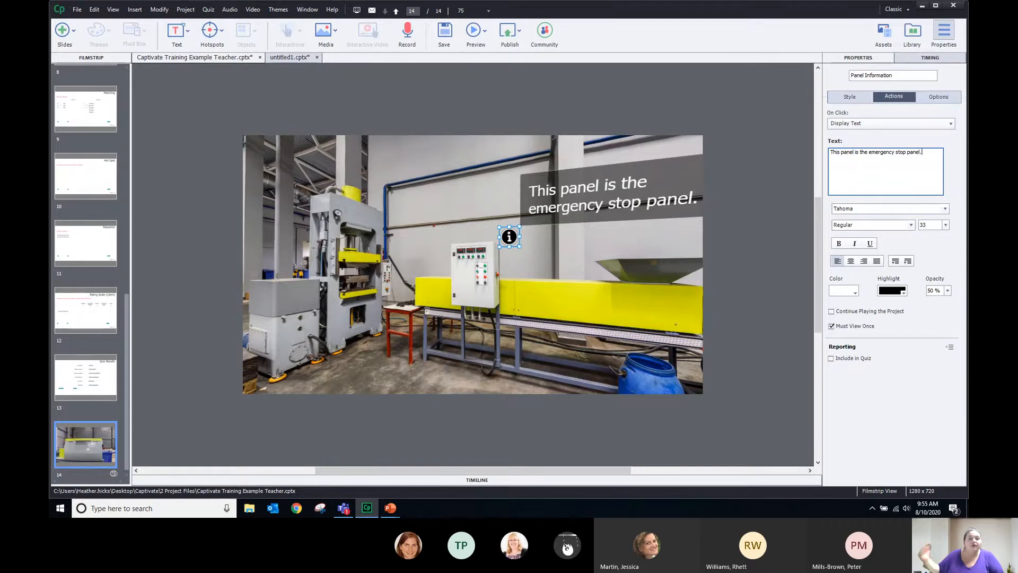
left_click(510, 242)
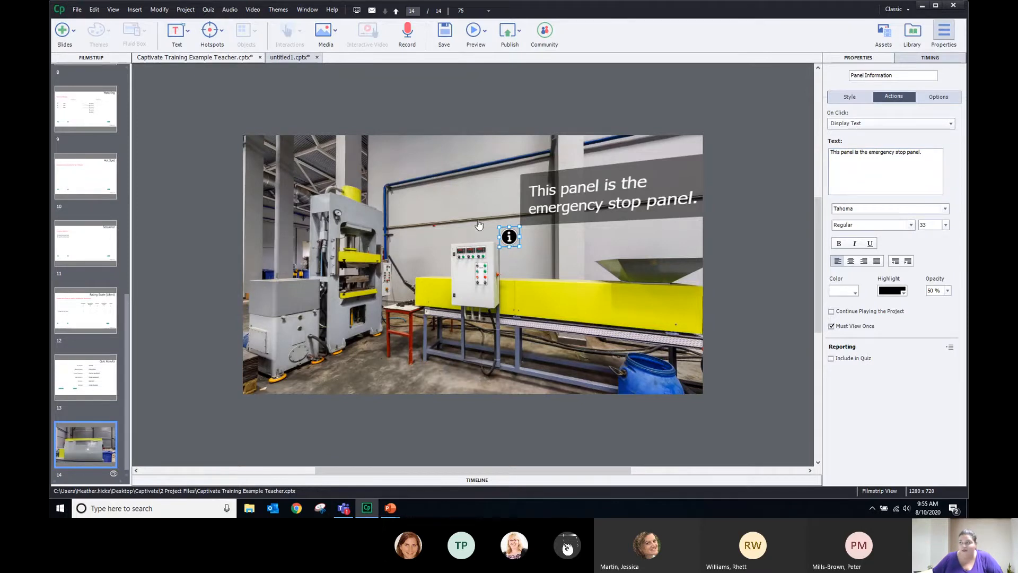
Pan the view right to the grey machines and add a Q icon hotspot between them
left_click(603, 196)
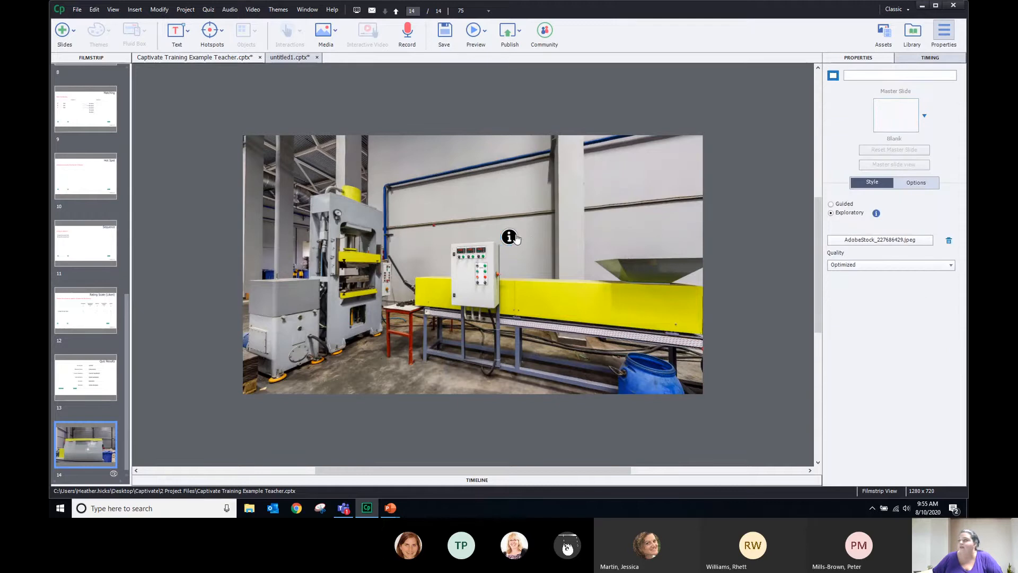
left_click(510, 237)
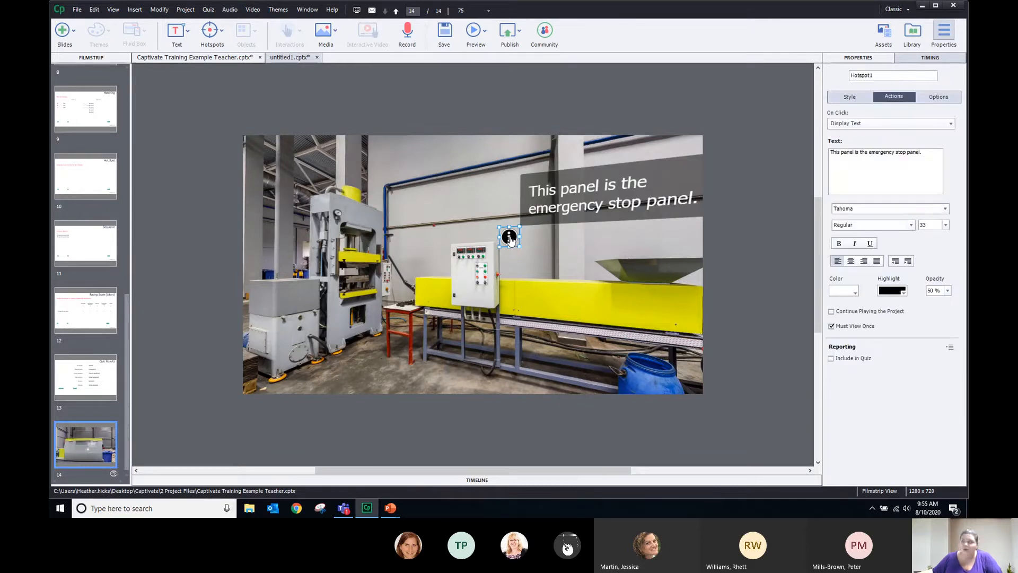
left_click(501, 127)
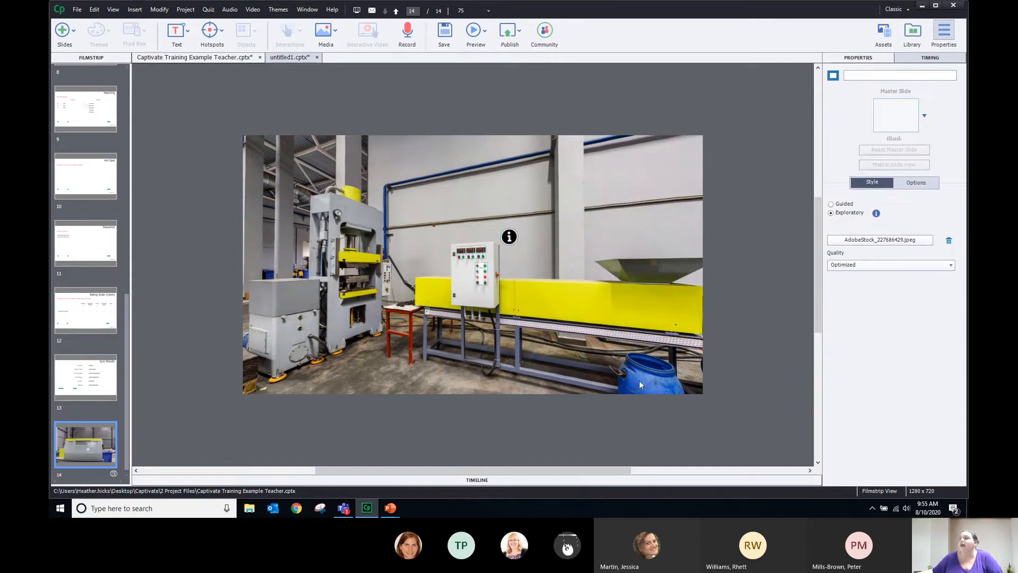
left_click_drag(604, 314, 76, 288)
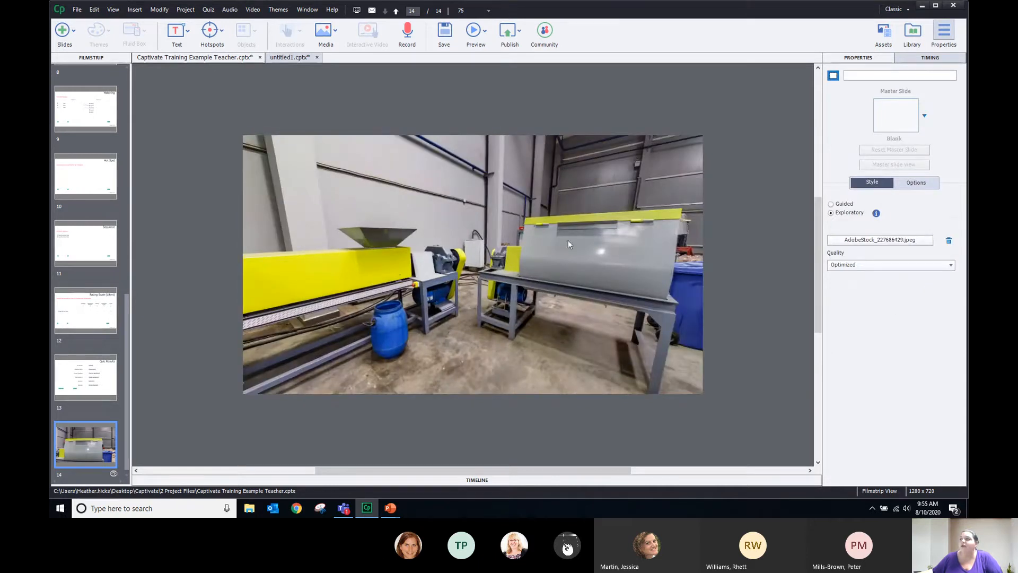
left_click(212, 30)
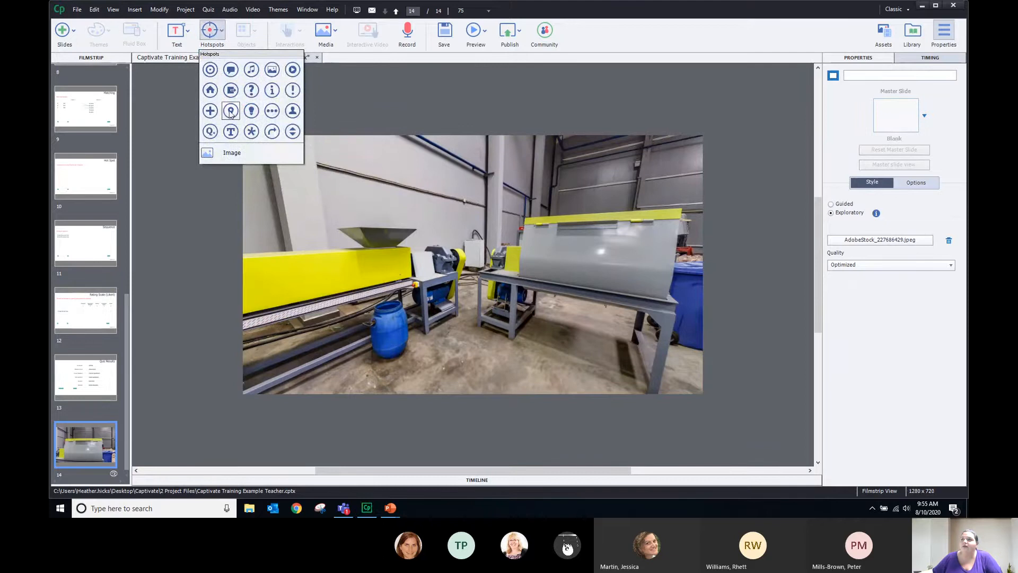
left_click(207, 132)
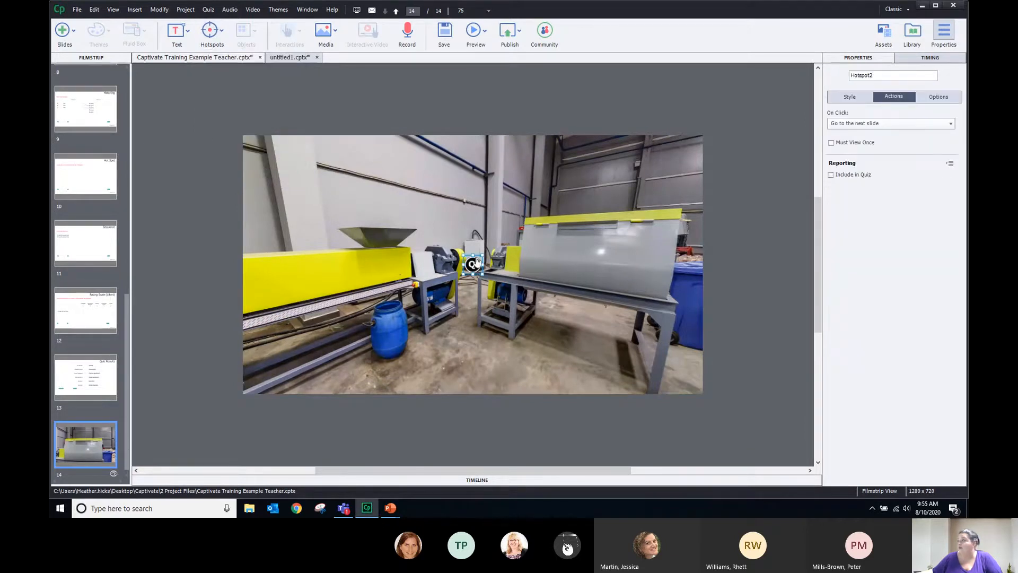
left_click(897, 124)
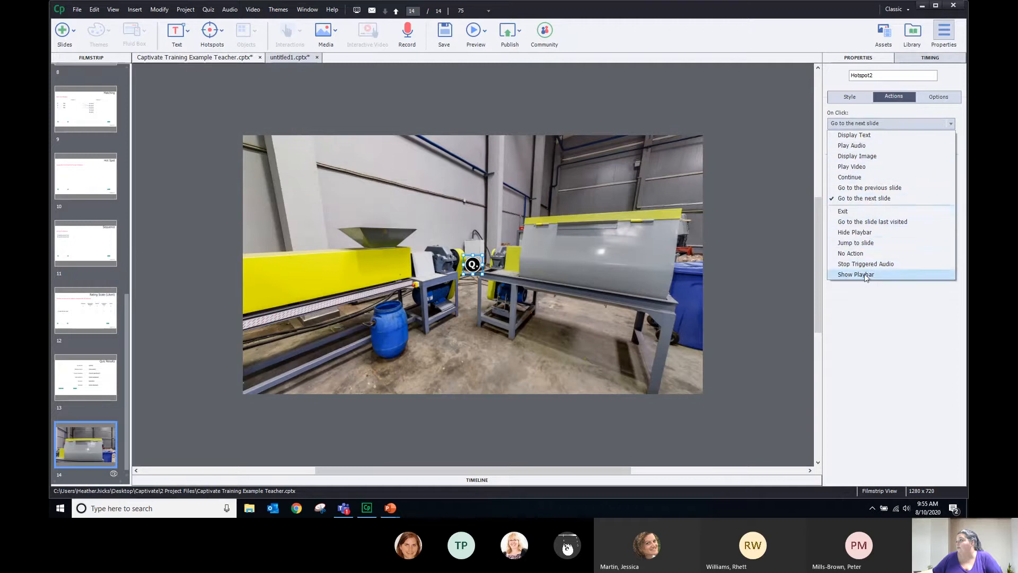
Set Hotspot2 to Display Text 'What do you do to clean this area?' with Include in Quiz checked
left_click(870, 135)
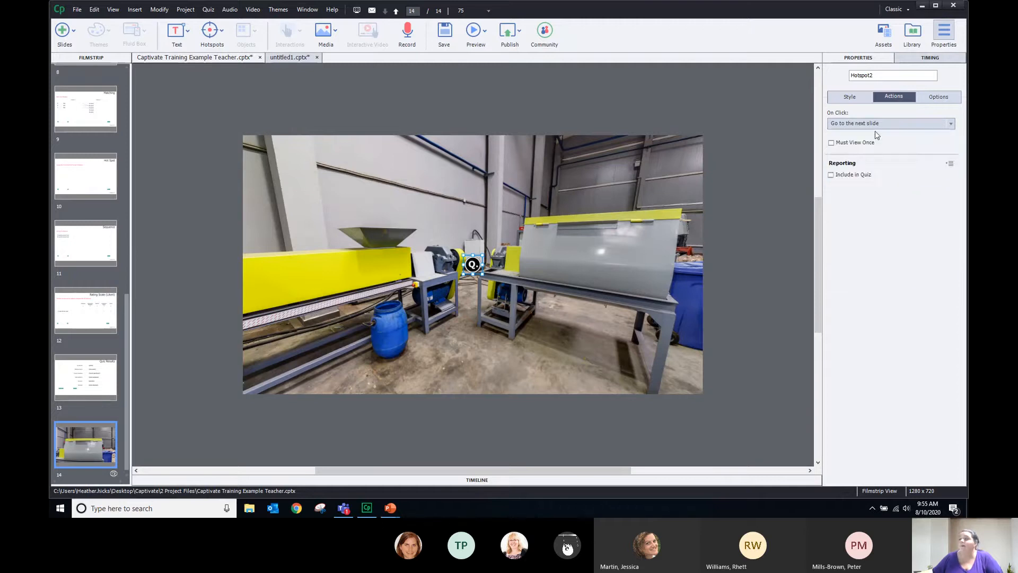
left_click(872, 169)
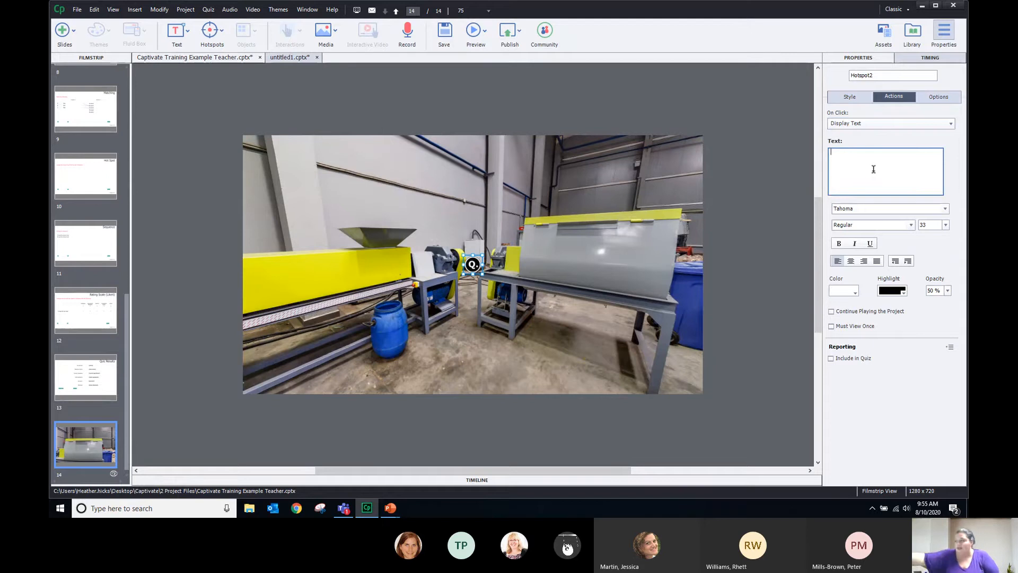
left_click(831, 357)
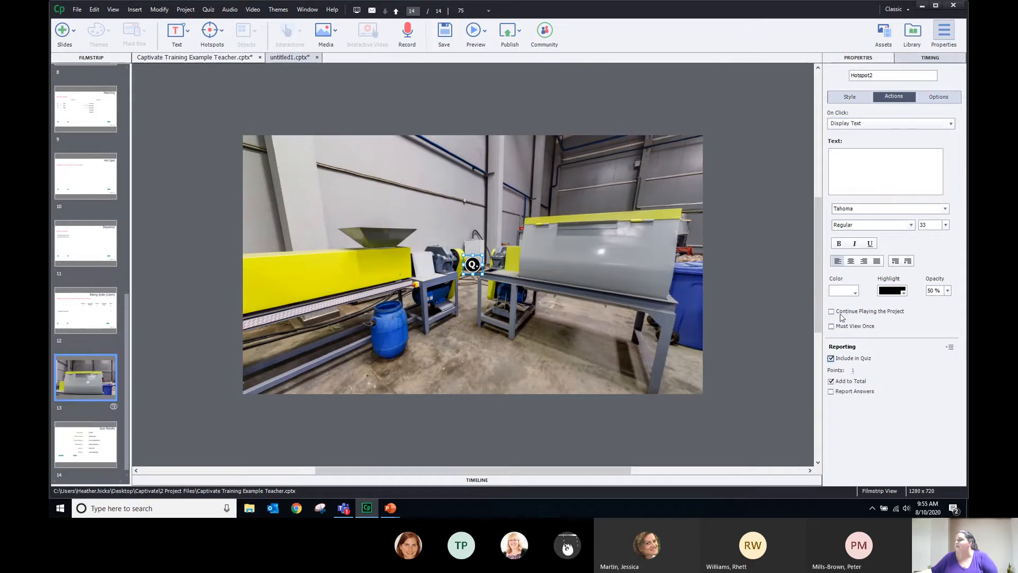
left_click(877, 167)
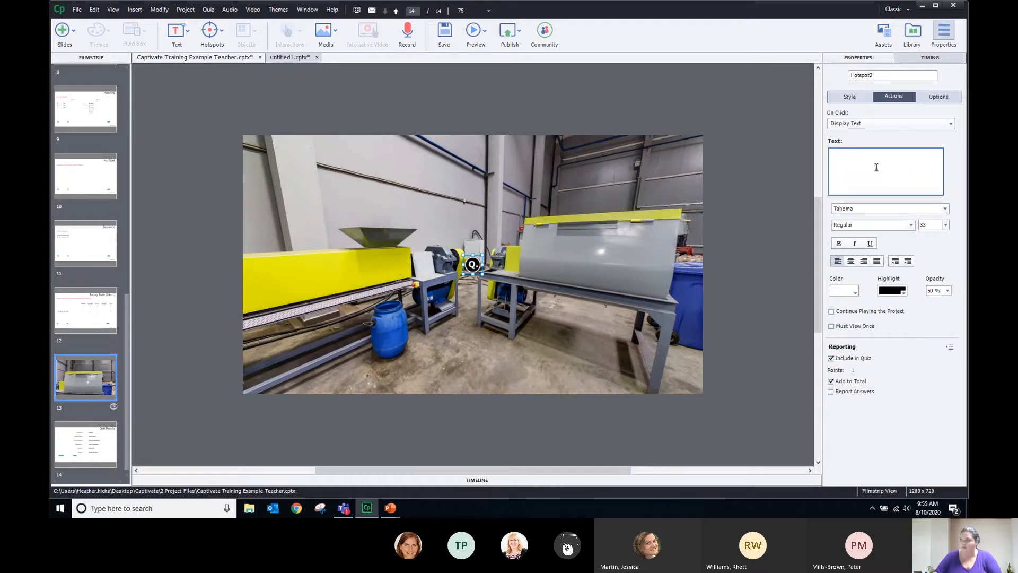
type("What ")
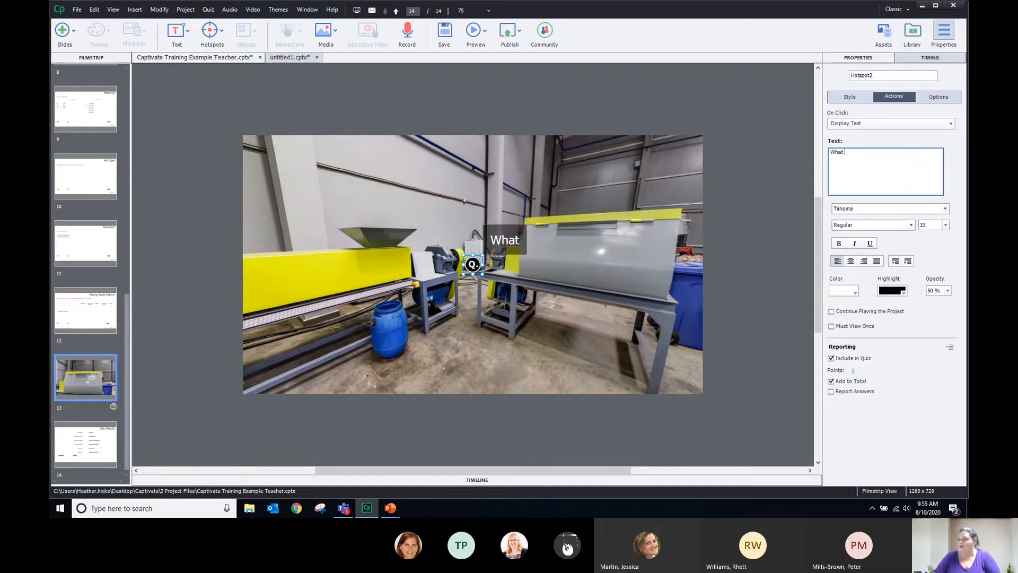
type("do you ")
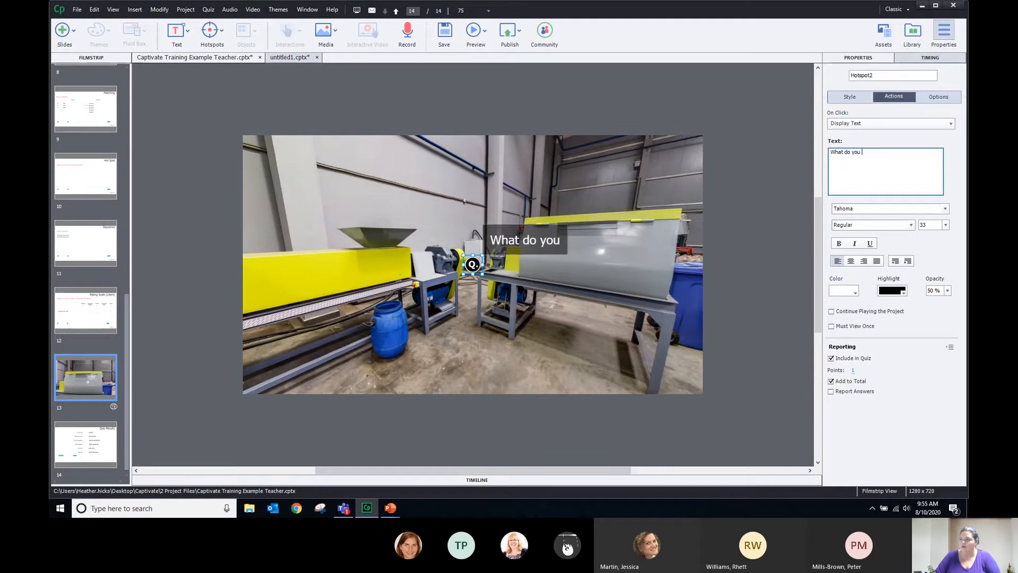
type("do ")
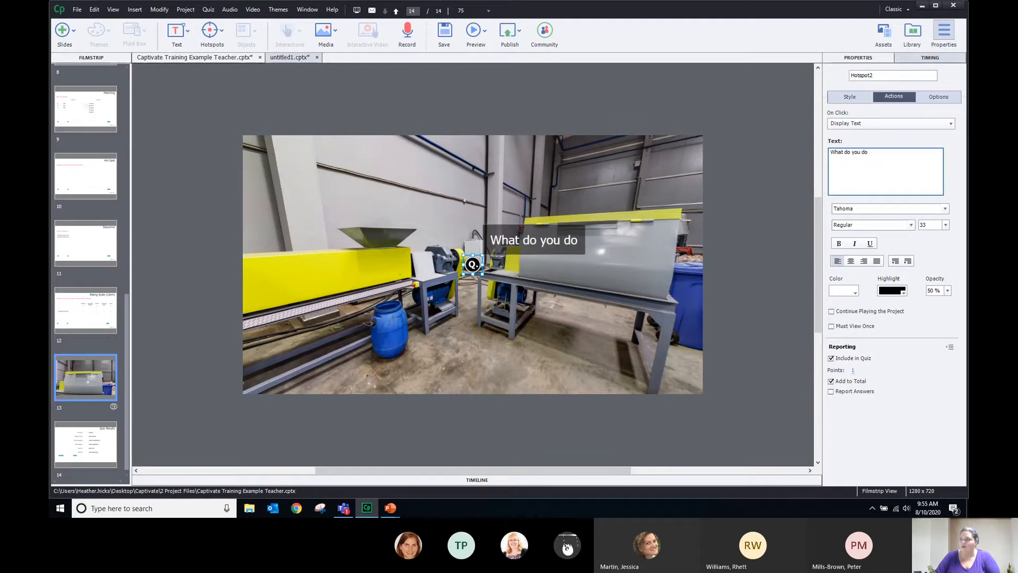
type("to dean ")
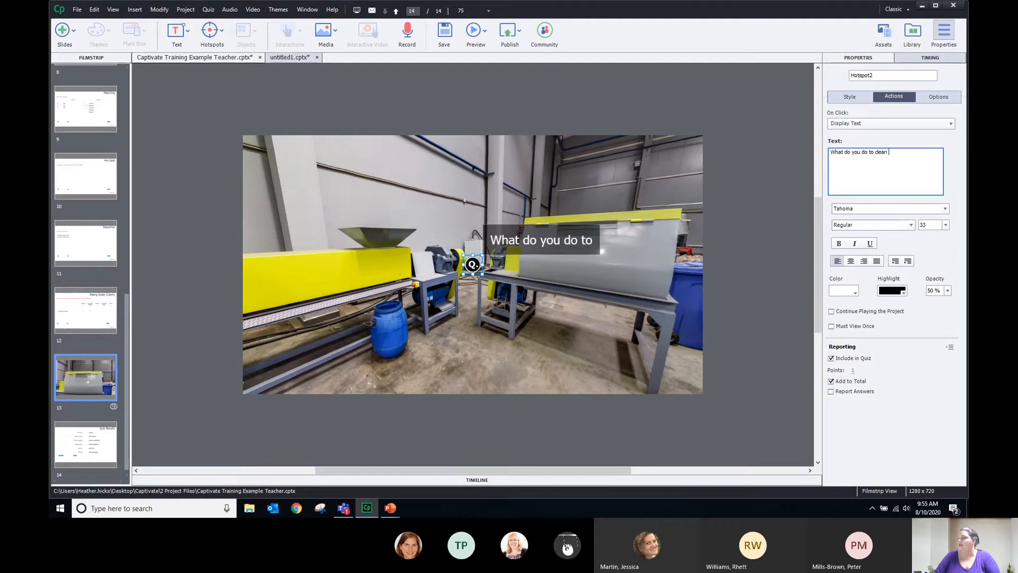
type("this area")
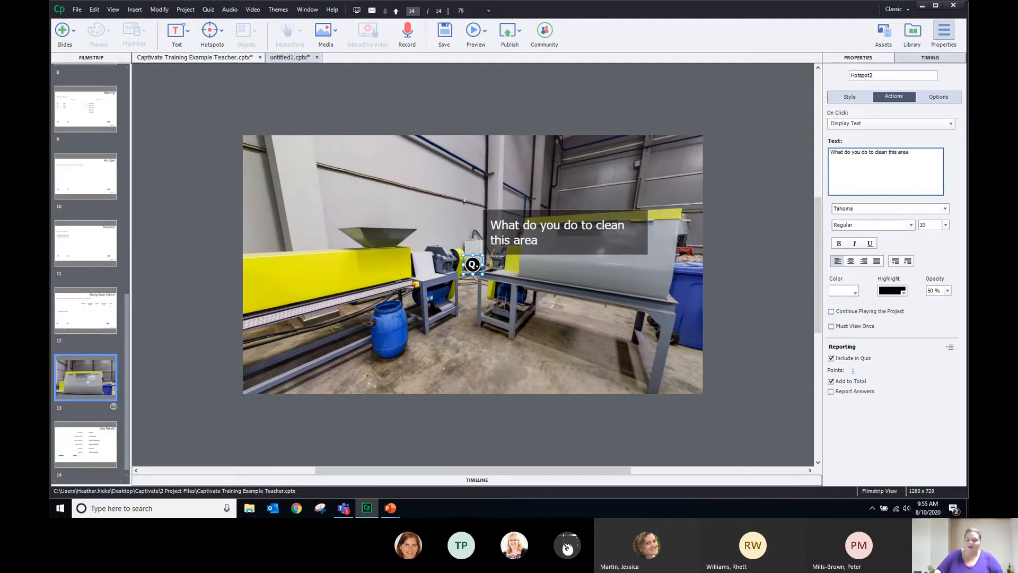
type("?")
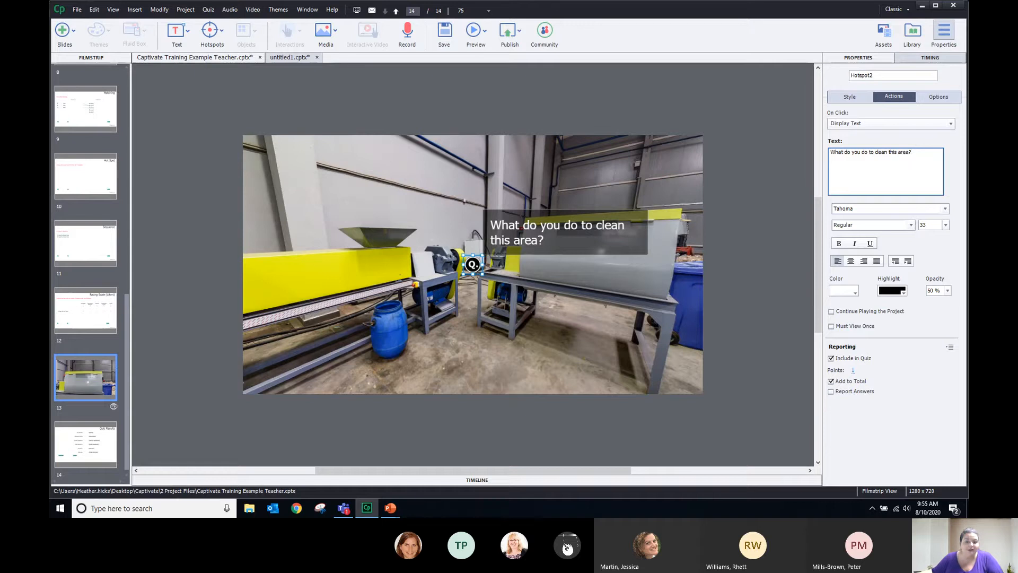
left_click(393, 182)
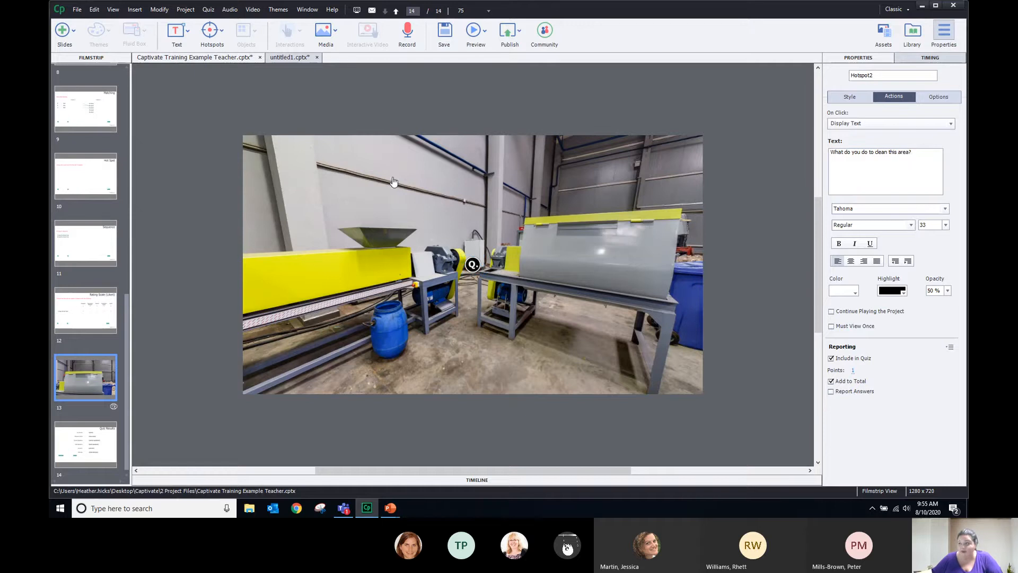
left_click(472, 267)
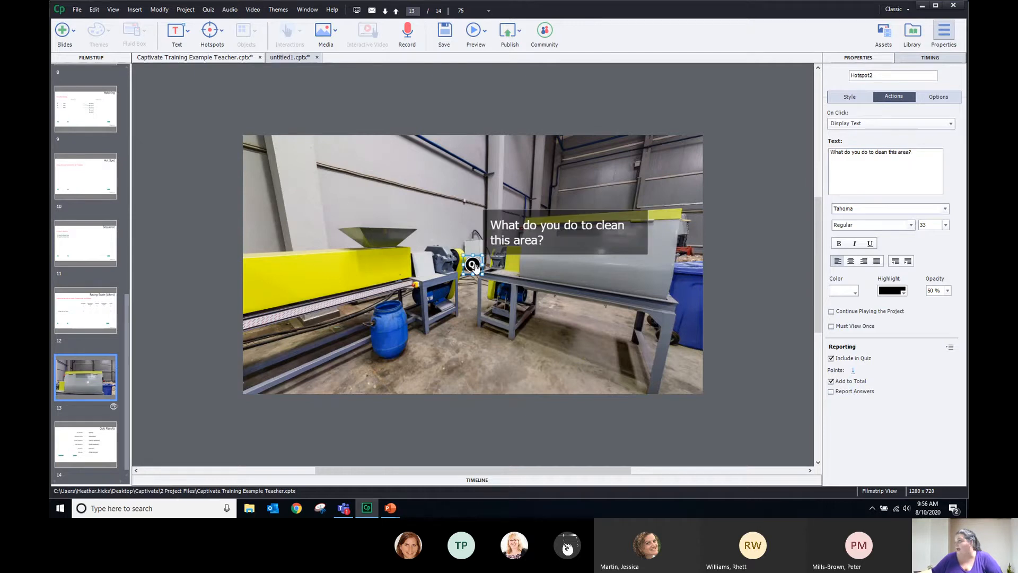
left_click(904, 124)
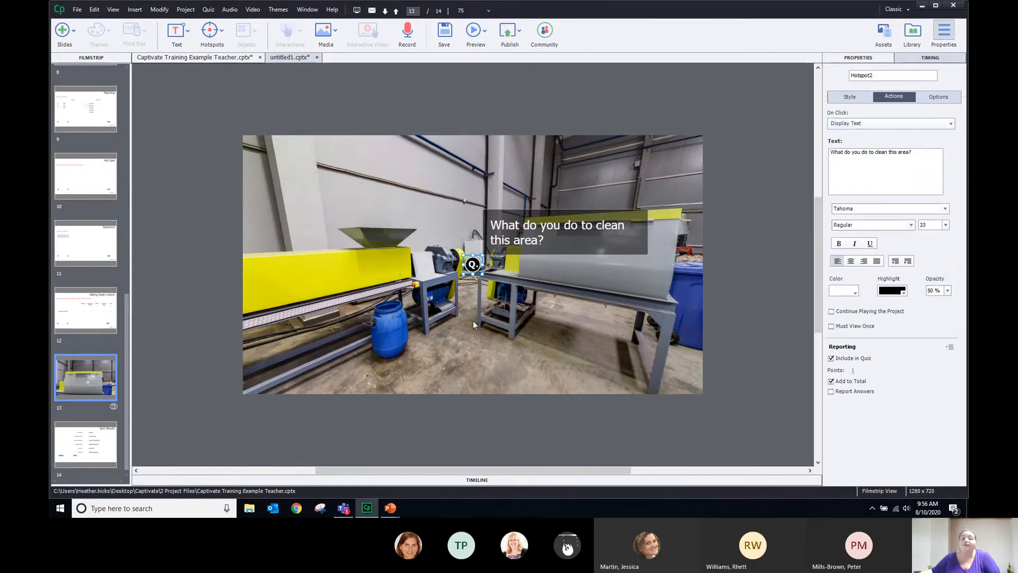
Change Hotspot2's On Click to Jump to slide (Slide 1), then pan toward the blue bins
left_click(872, 122)
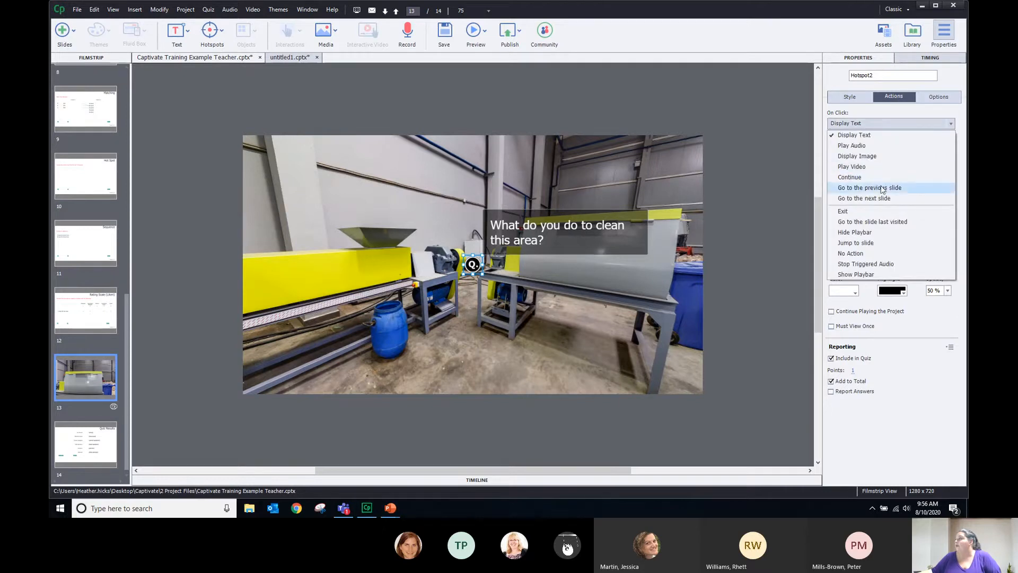
left_click(882, 244)
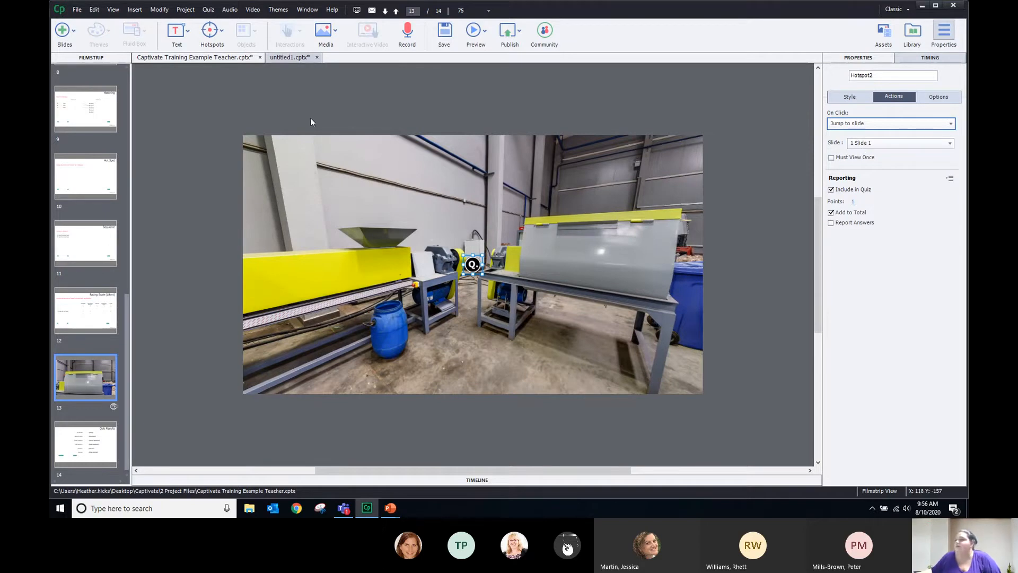
left_click_drag(573, 325, 219, 247)
left_click_drag(424, 243, 582, 269)
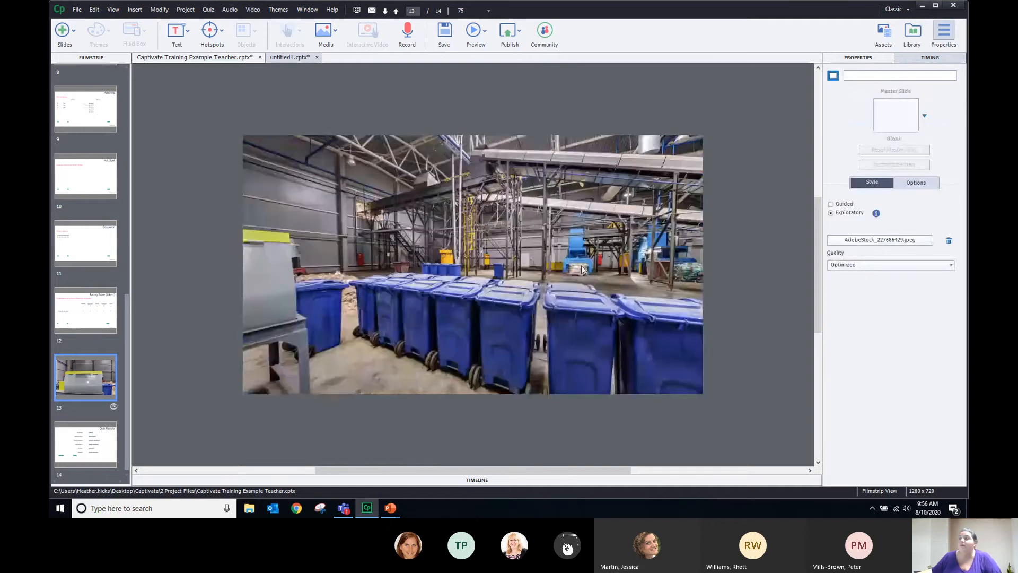
left_click_drag(373, 235, 533, 238)
mouse_move(457, 5)
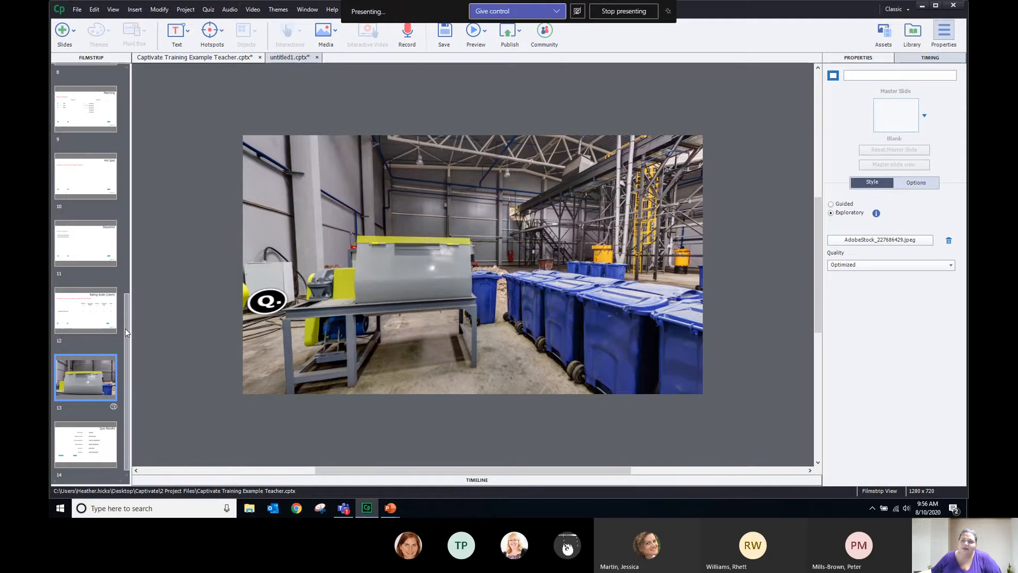
left_click_drag(126, 328, 129, 348)
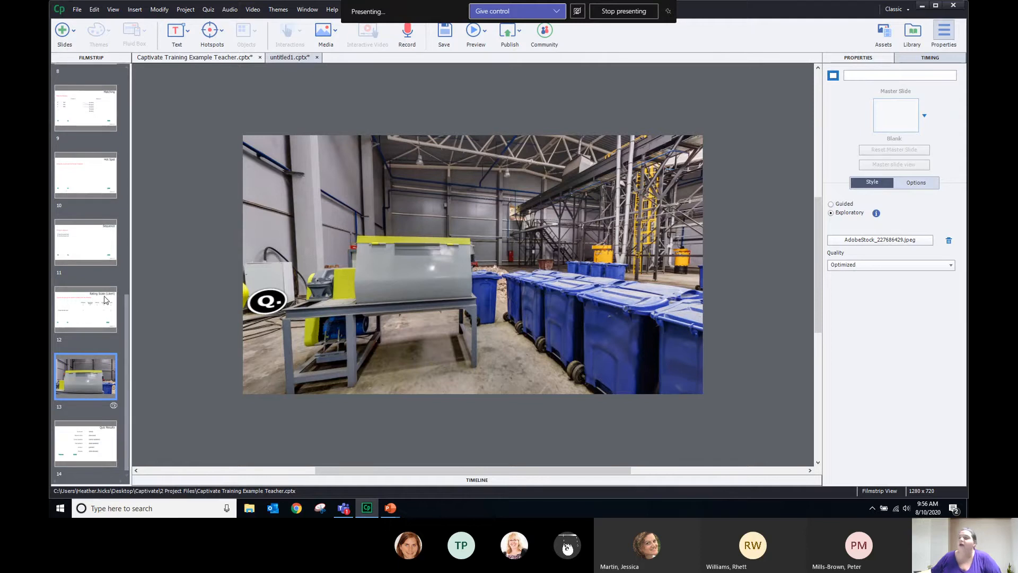
left_click_drag(529, 297, 562, 294)
left_click_drag(435, 298, 510, 246)
left_click_drag(304, 256, 736, 404)
left_click_drag(411, 221, 659, 274)
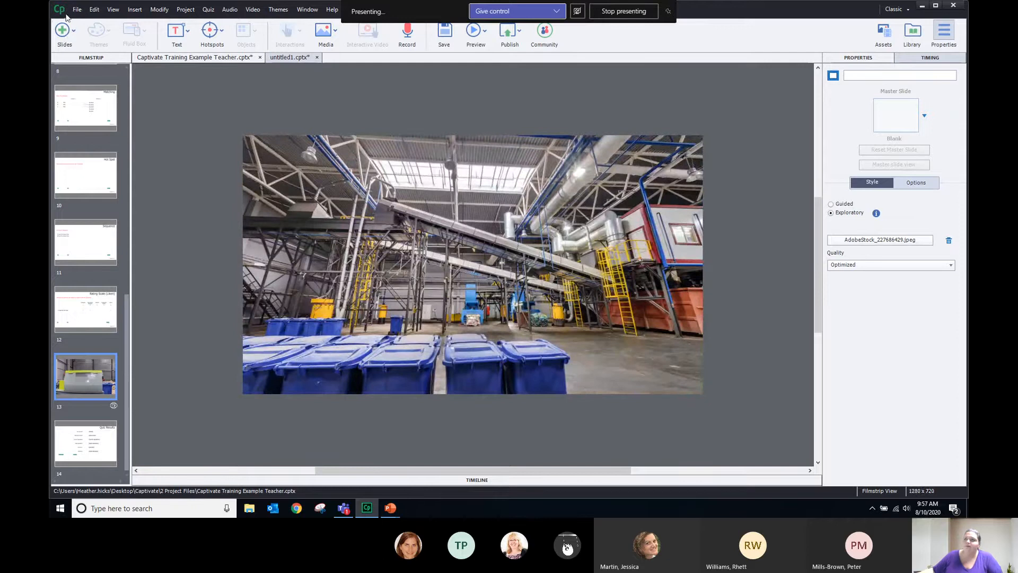
Choose Slides > Software Simulation, with the recording inserted after Slide 13
left_click(63, 32)
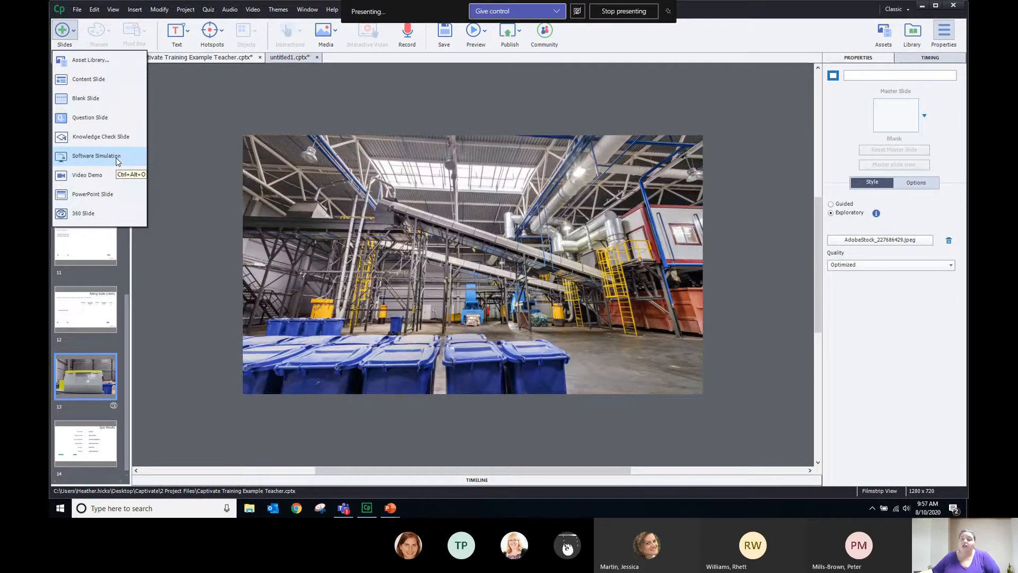
left_click(117, 161)
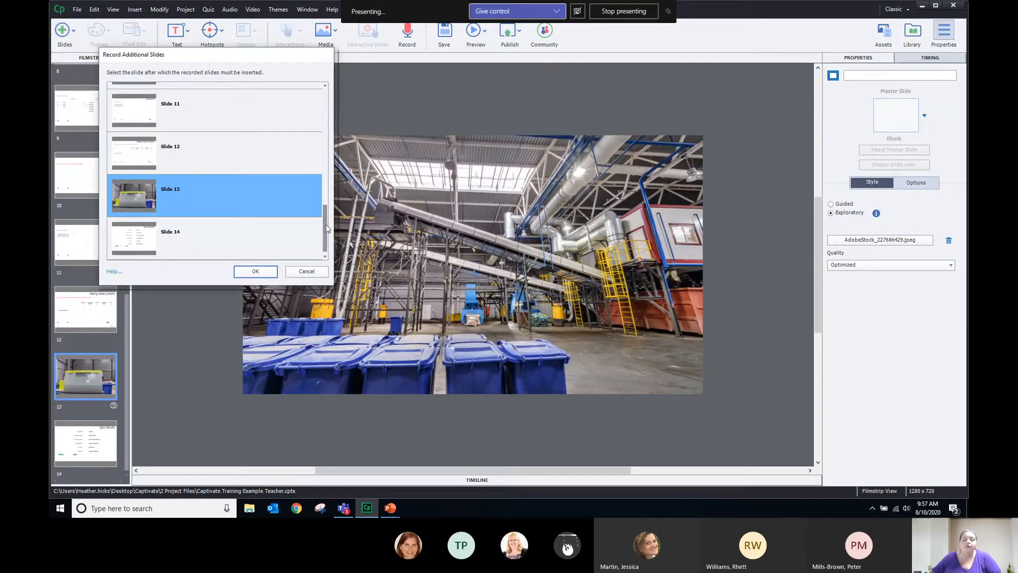
mouse_move(326, 228)
left_mouse_down()
mouse_move(325, 83)
mouse_move(320, 240)
left_mouse_up()
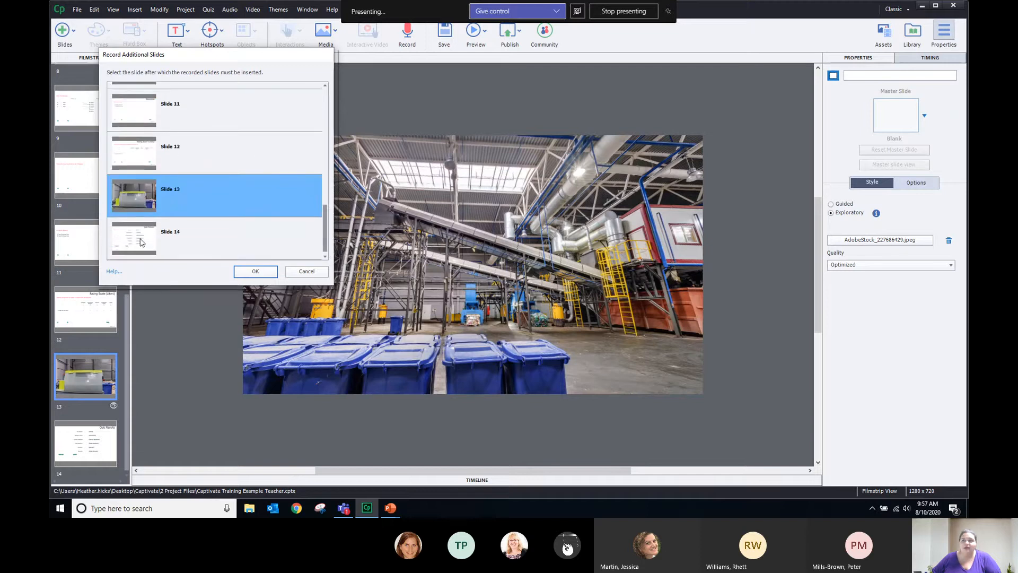
left_click(255, 272)
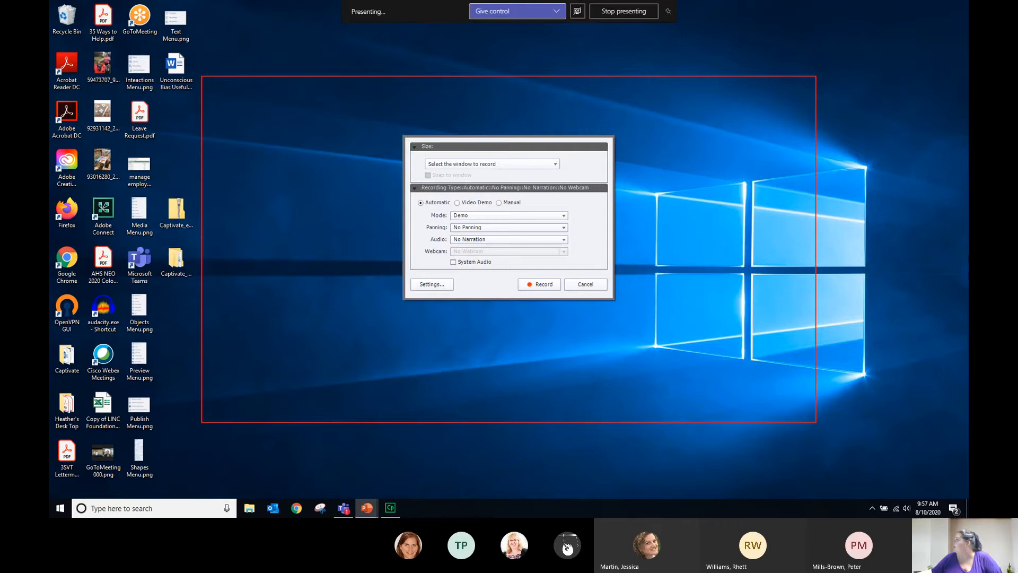
Restore PowerPoint, then move and resize it to fill the red capture area
left_click(367, 507)
left_click_drag(686, 33, 475, 84)
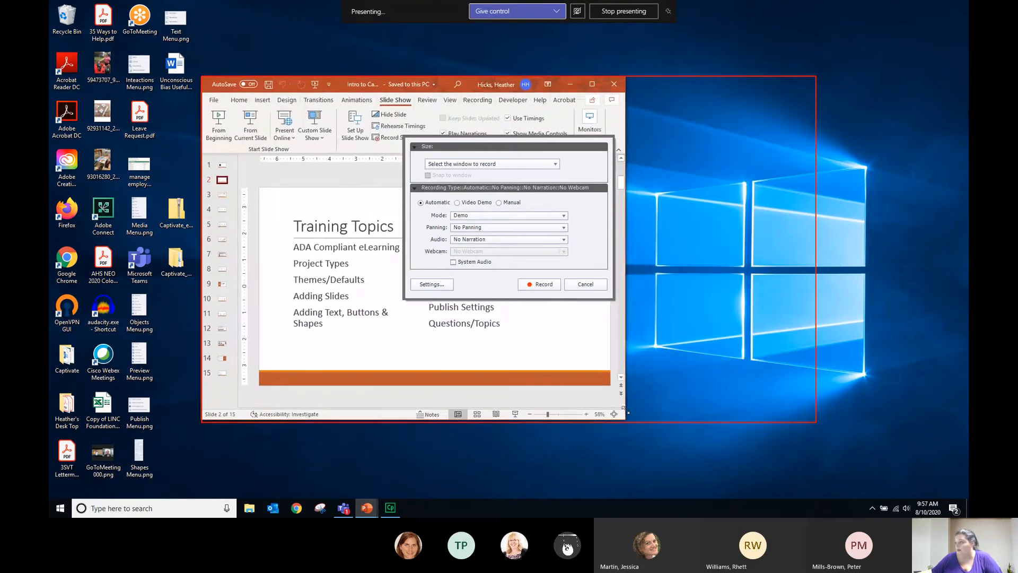
left_click_drag(626, 419, 815, 415)
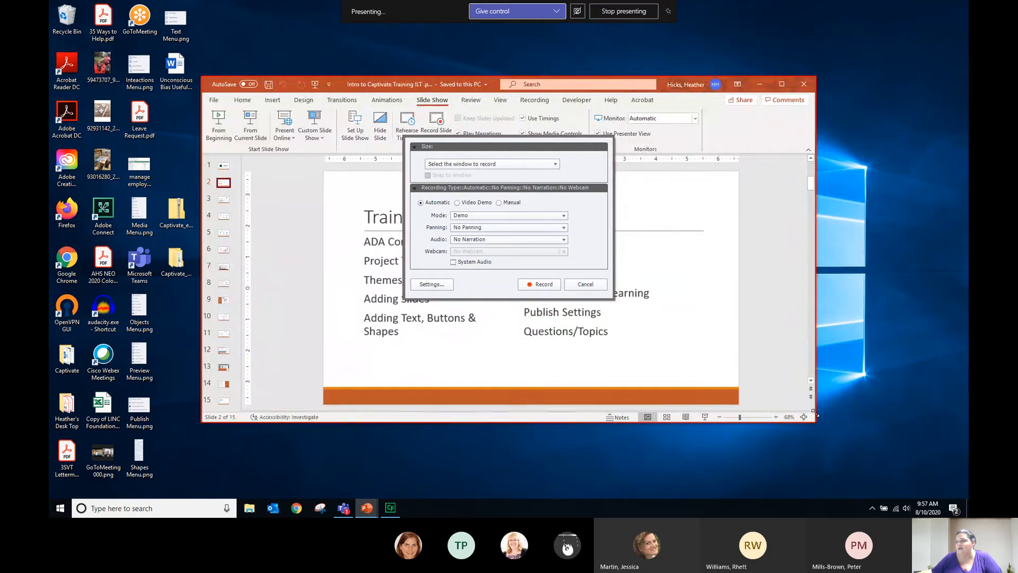
Keep No Panning, enable System Audio, and start the recording
left_click(508, 166)
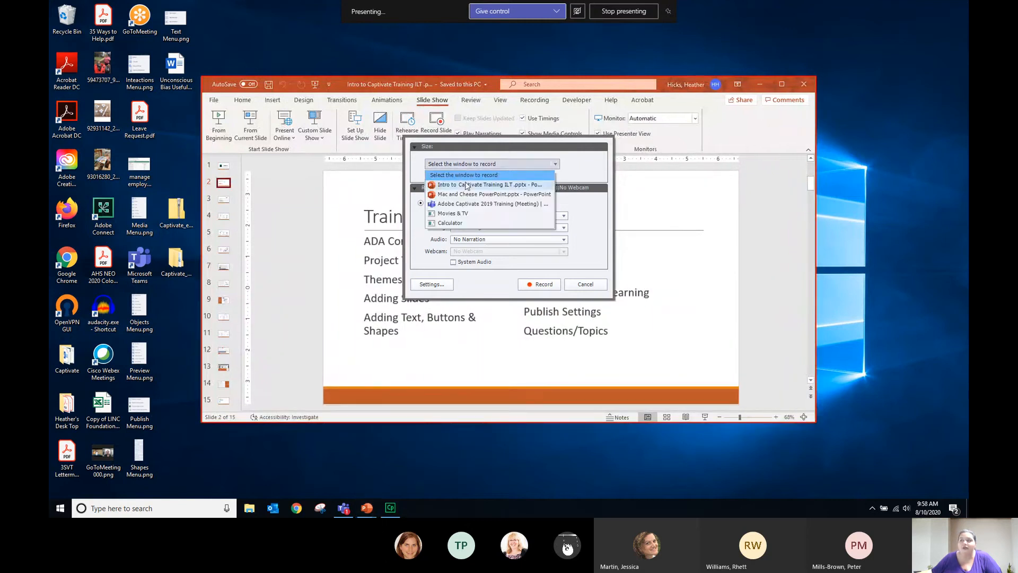
left_click(598, 219)
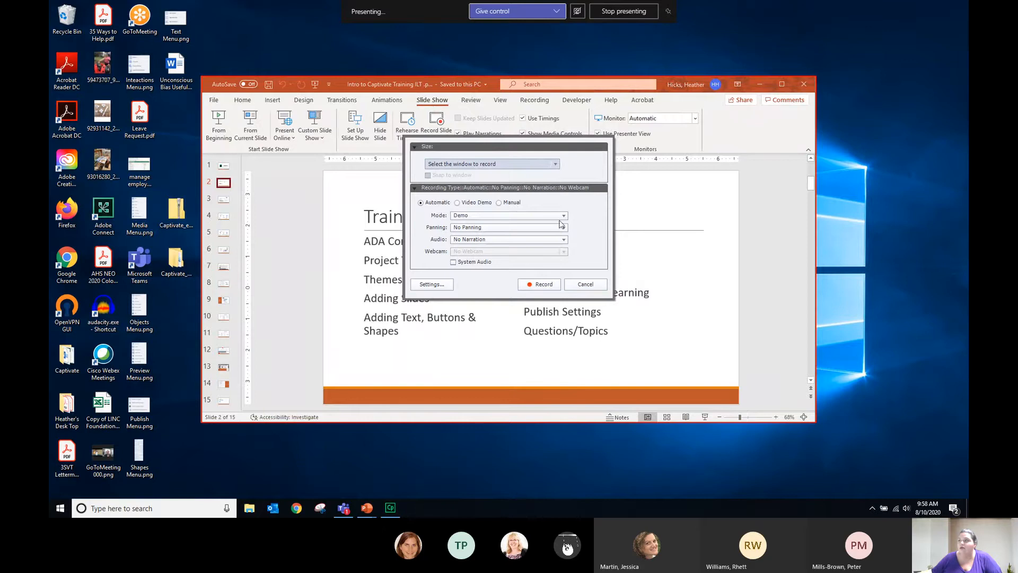
left_click(463, 228)
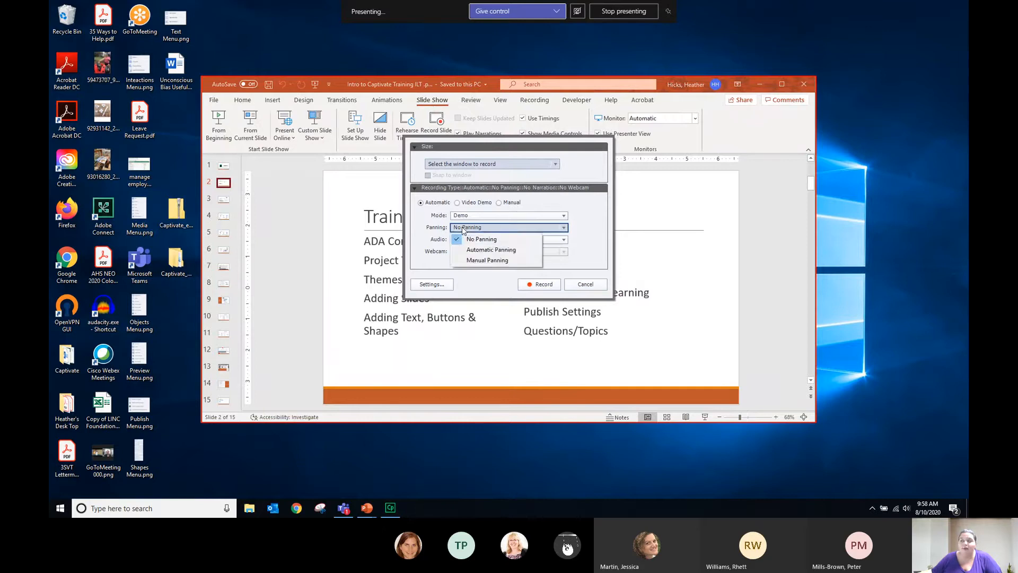
left_click(463, 228)
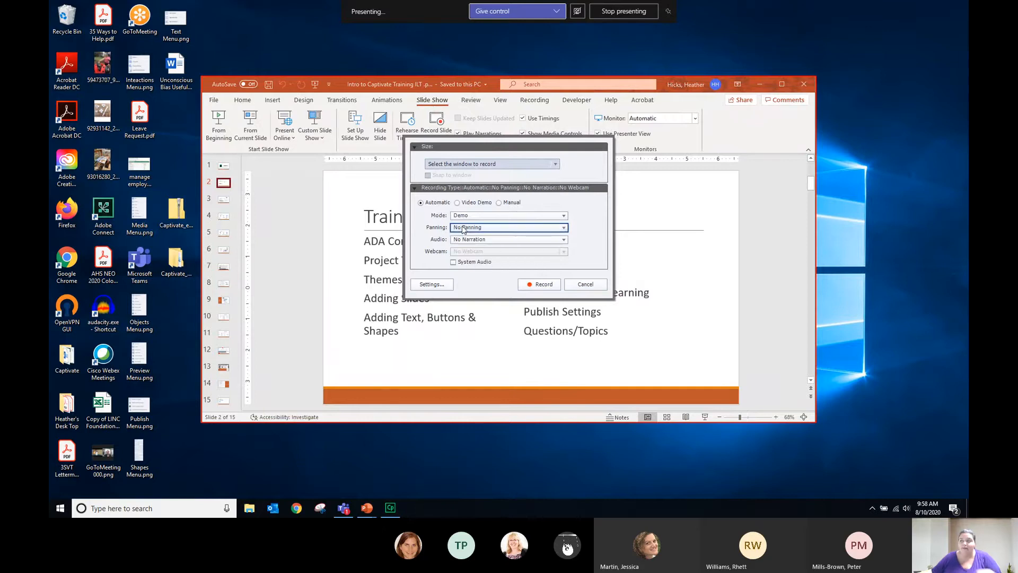
left_click(457, 265)
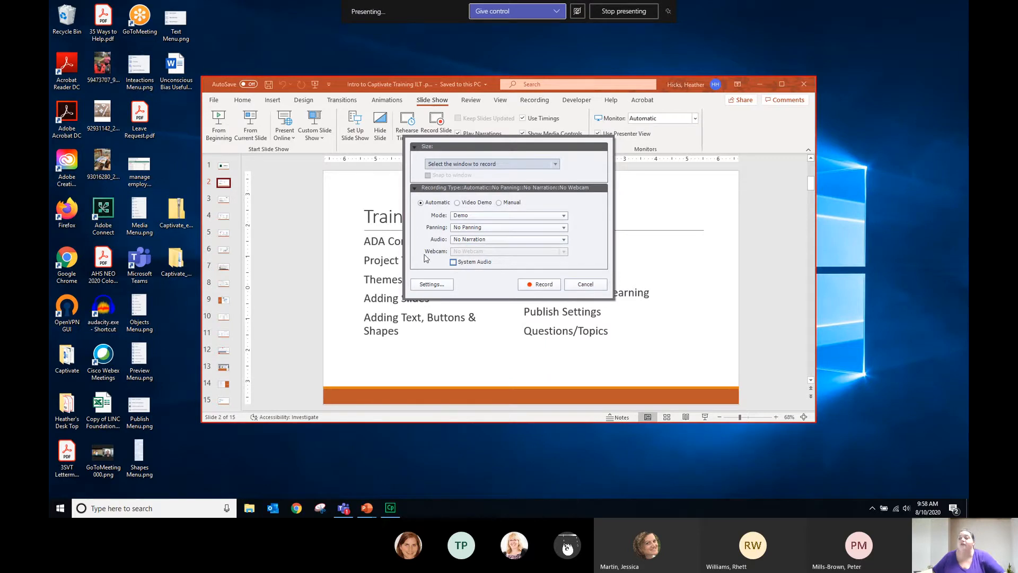
left_click(544, 288)
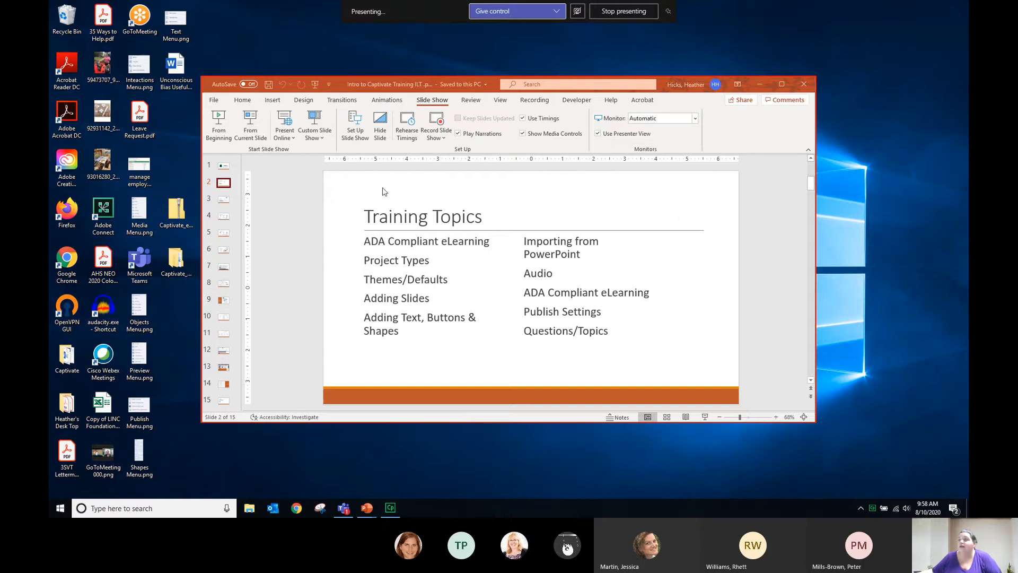
Type the presenter's first name on a new line after 'Adding Text, Buttons & Shapes' in the left list
left_click(656, 197)
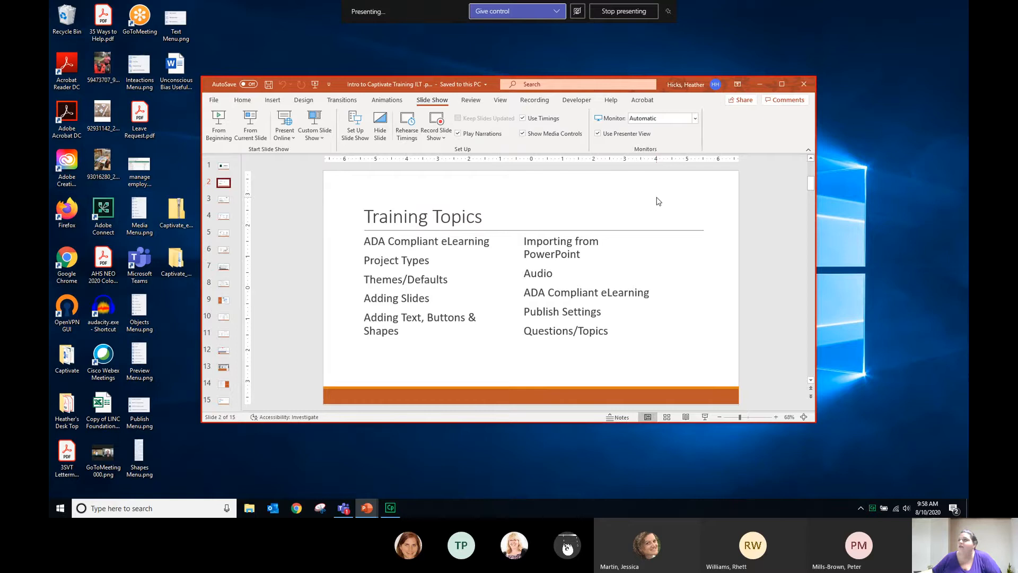
left_click(242, 100)
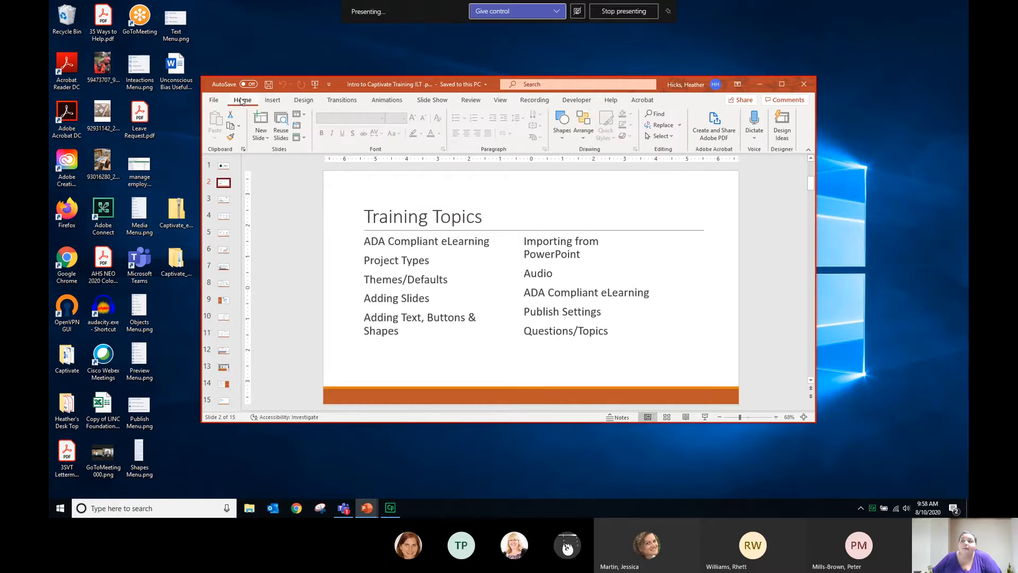
left_click(422, 370)
left_click(432, 336)
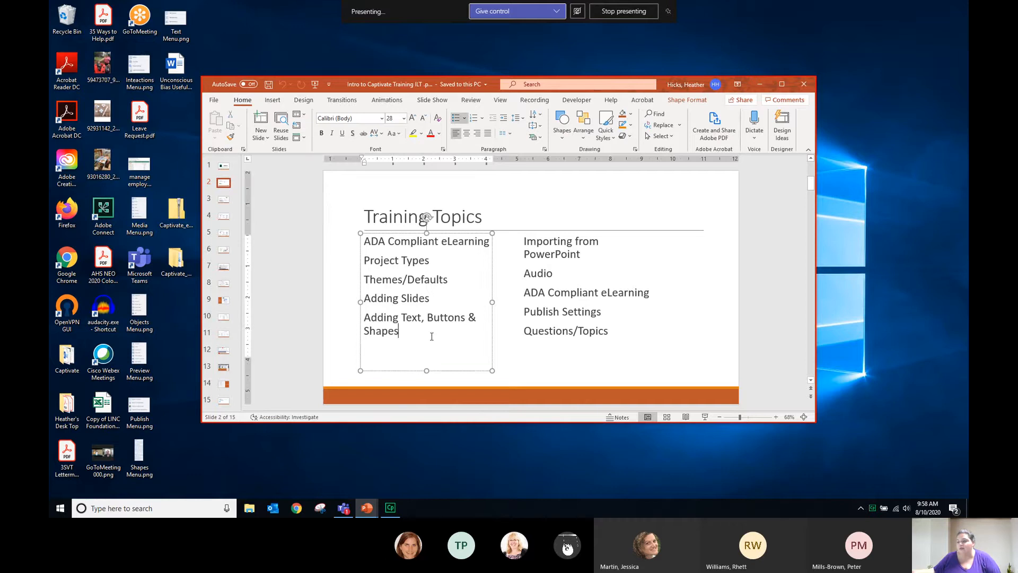
key("Return")
type("Heather")
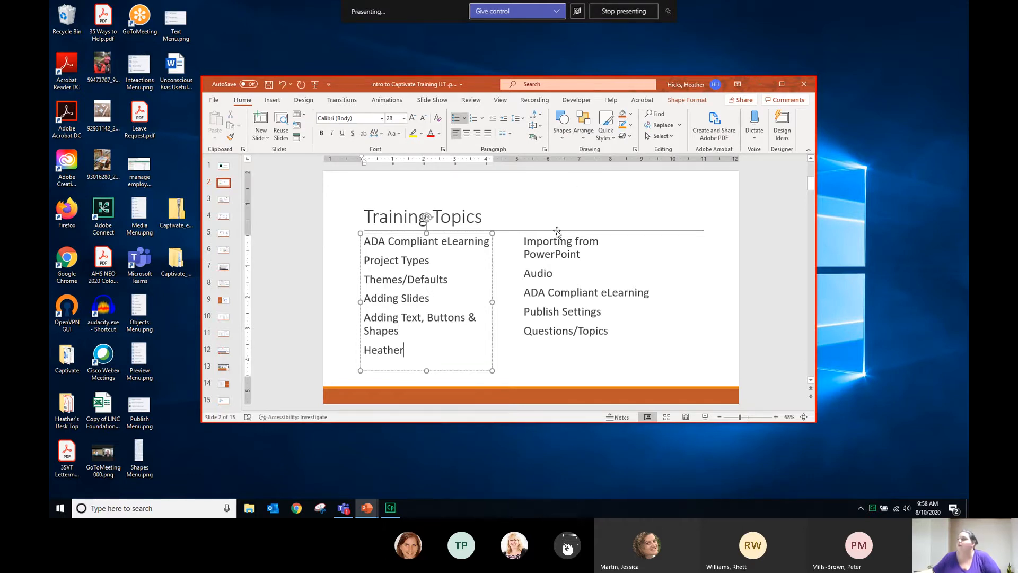
left_click(570, 181)
left_click(766, 263)
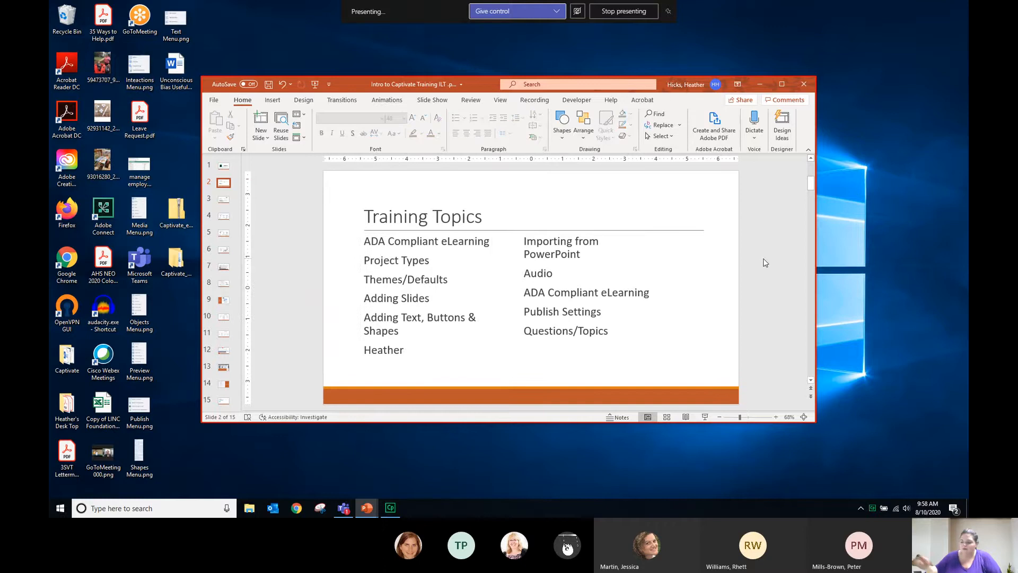
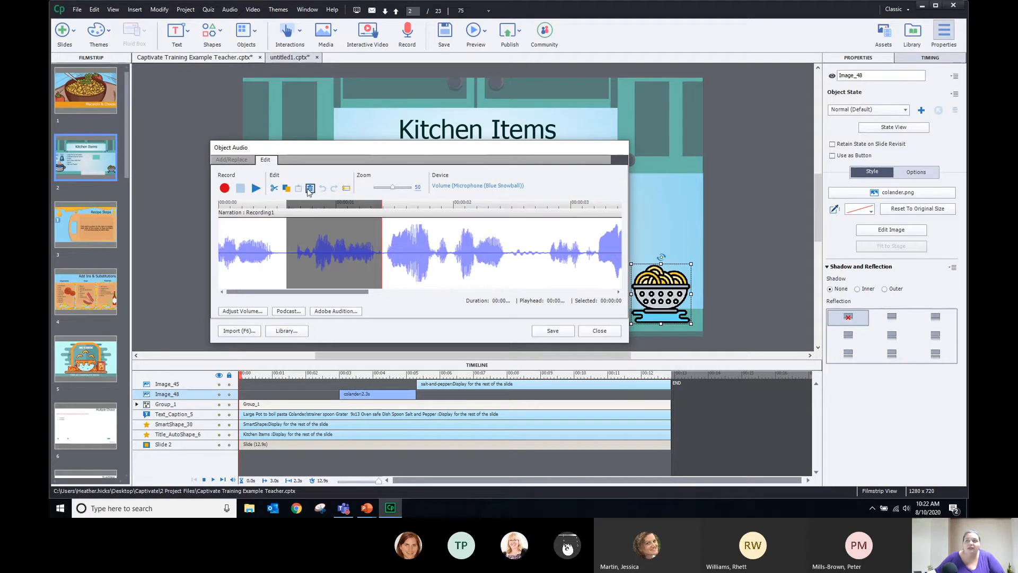
Delete the marked stretch of the colander narration, silence the next pause, and select through to the end
left_click(309, 188)
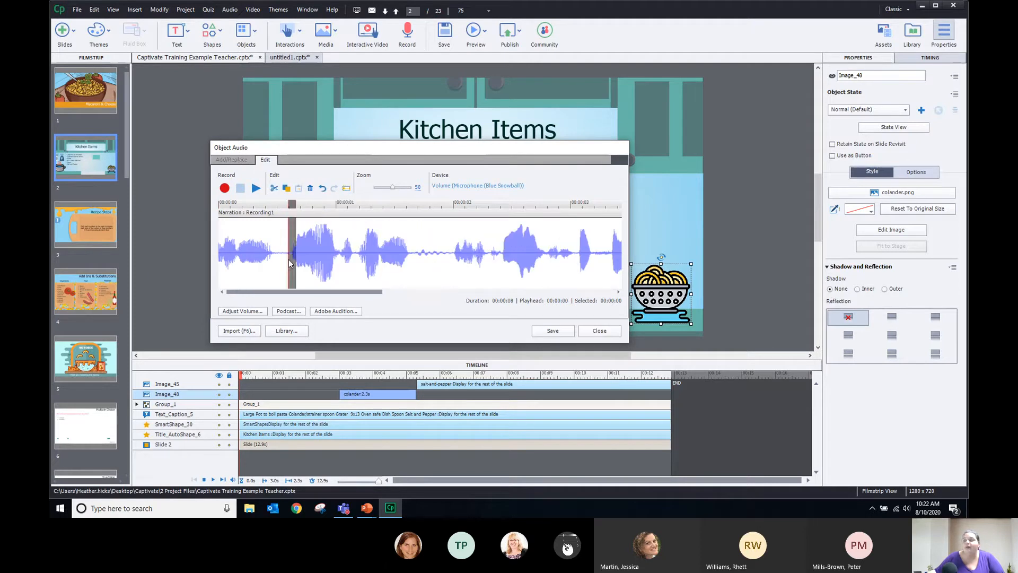
left_click(288, 260)
left_click_drag(290, 273, 448, 257)
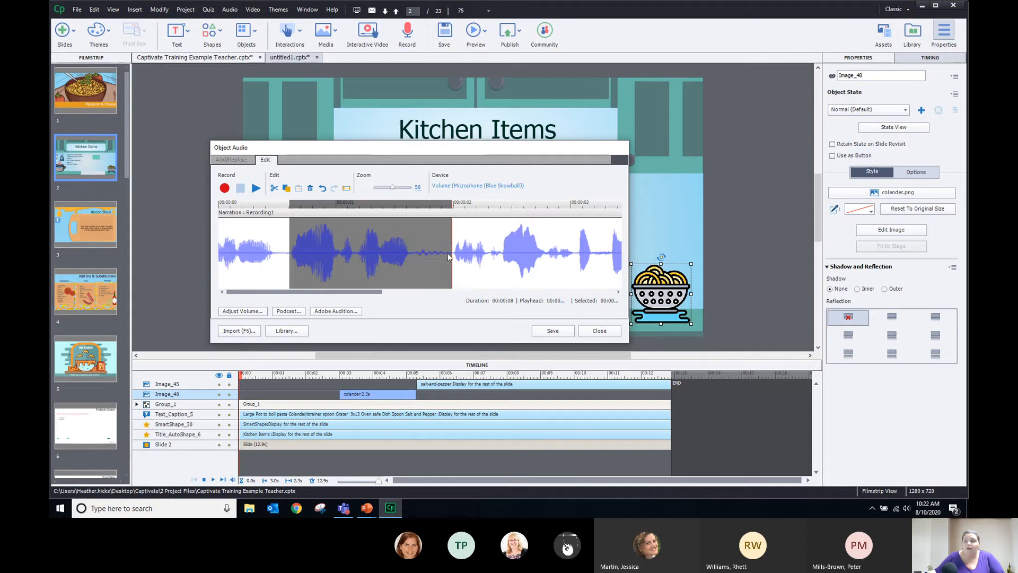
left_click(346, 188)
left_click(341, 259)
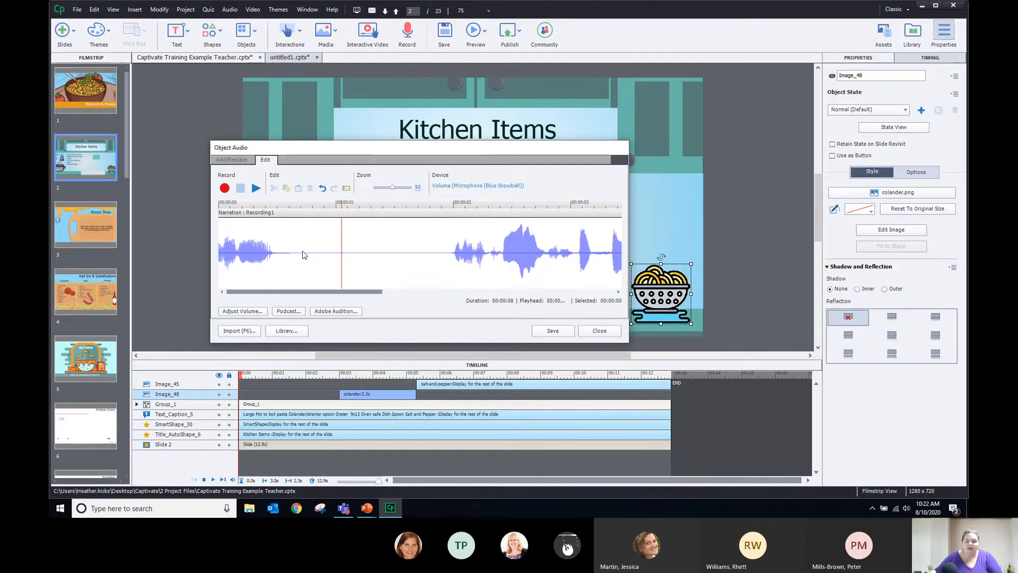
left_click(352, 250)
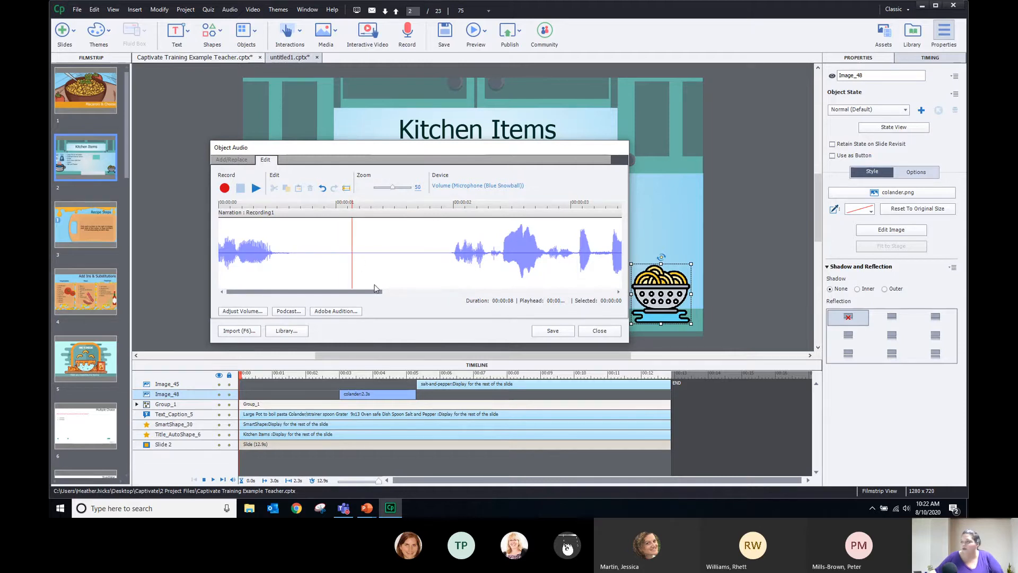
left_click_drag(429, 245, 625, 247)
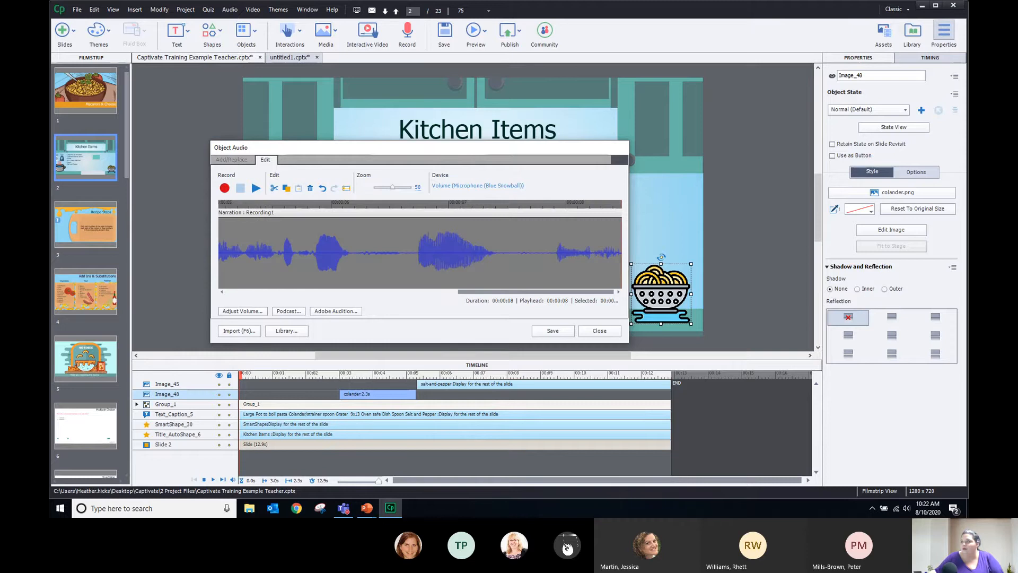
Apply Normalize (select best volume) to the entire colander narration clip
left_click(261, 311)
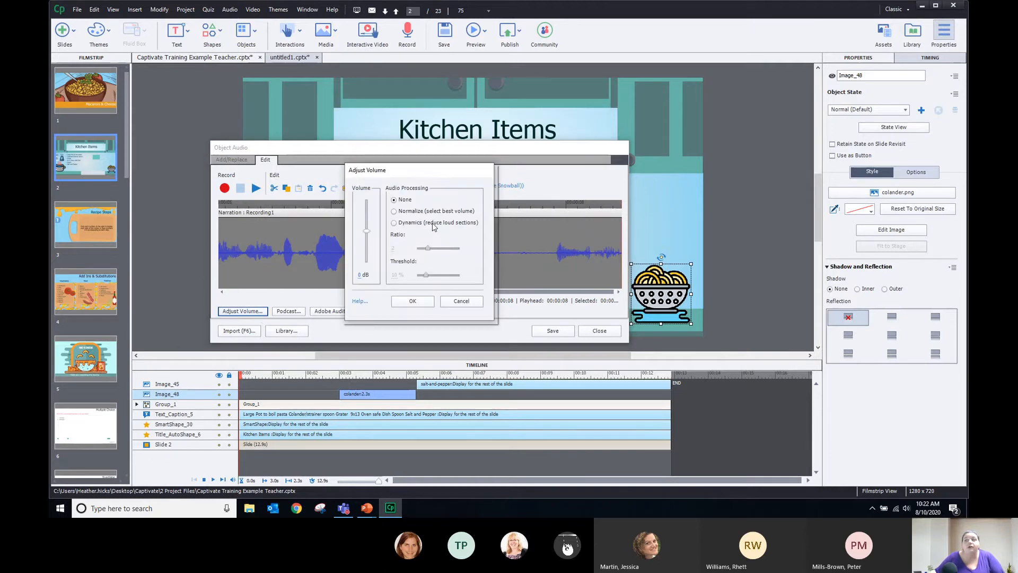
left_click(413, 300)
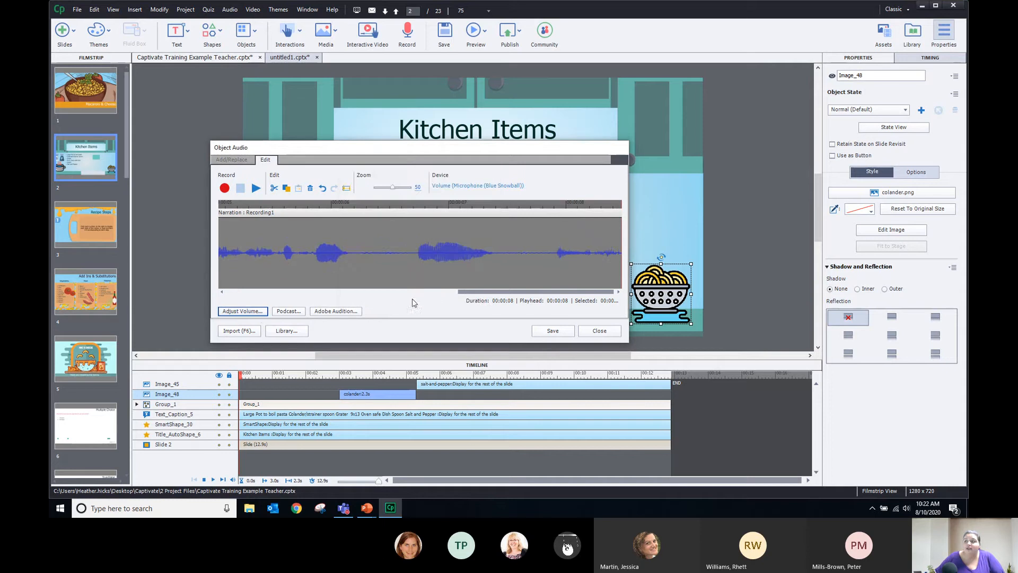
left_click(339, 257)
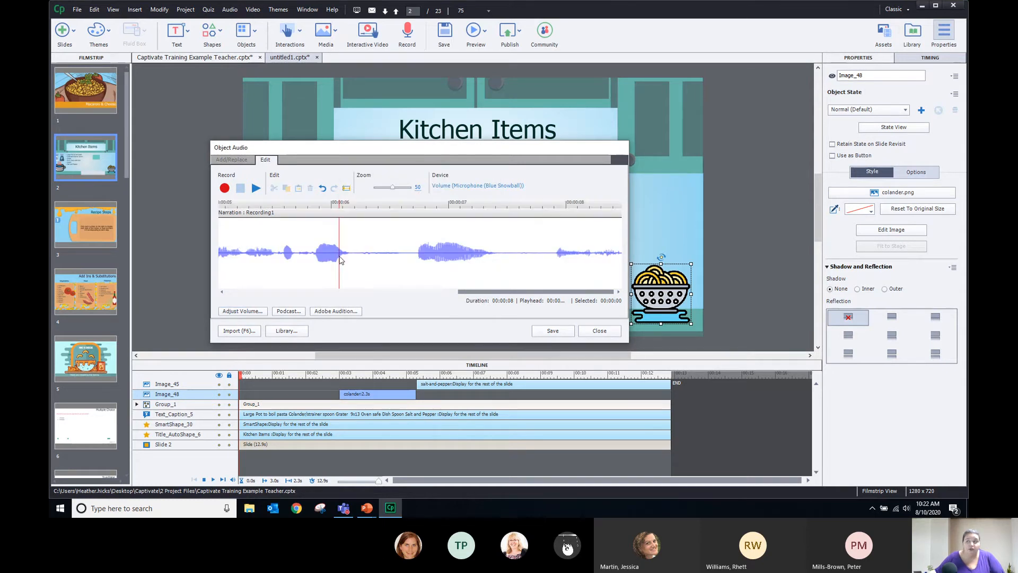
left_click(242, 312)
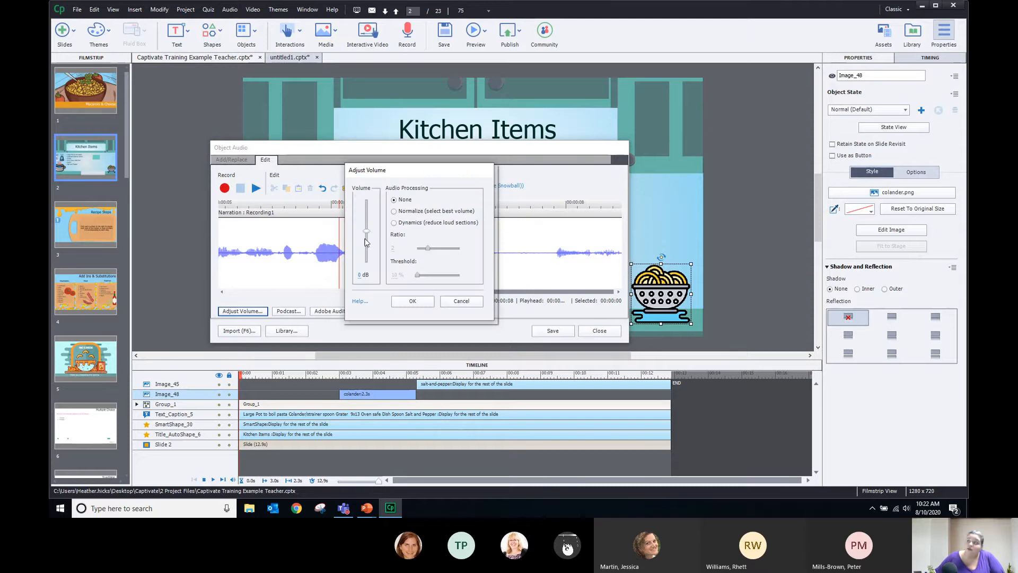
left_click(393, 211)
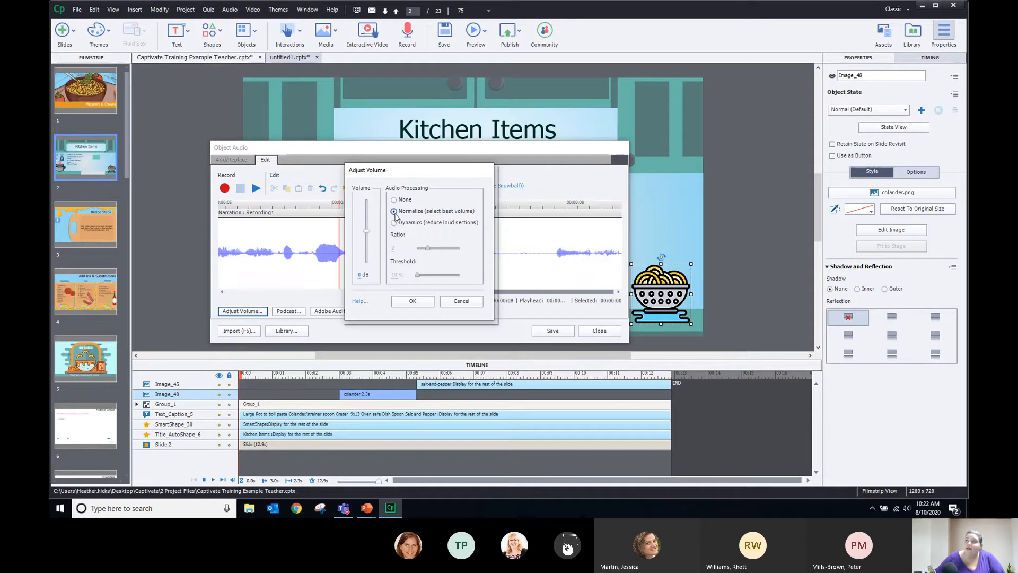
left_click(411, 301)
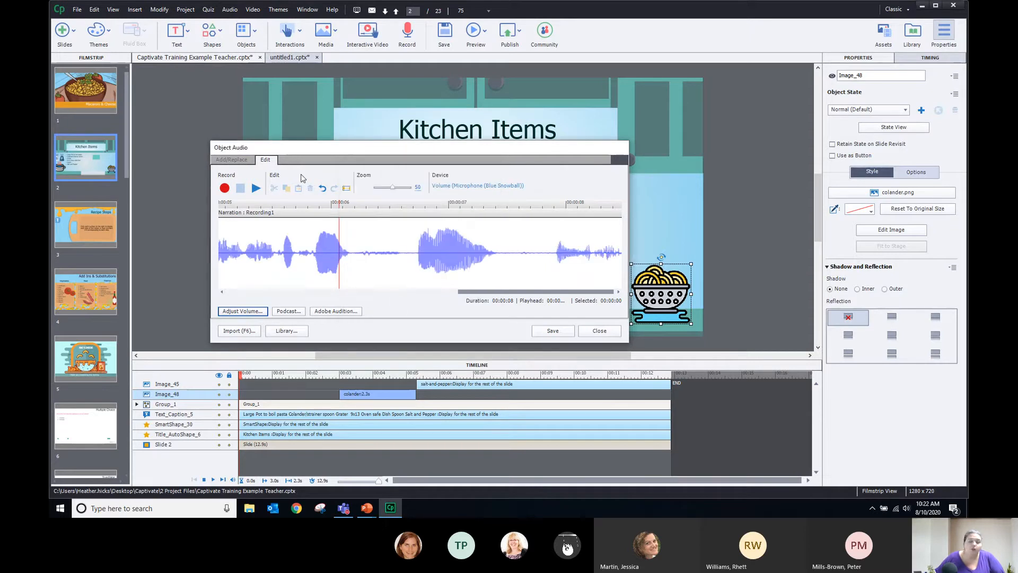
left_click(263, 256)
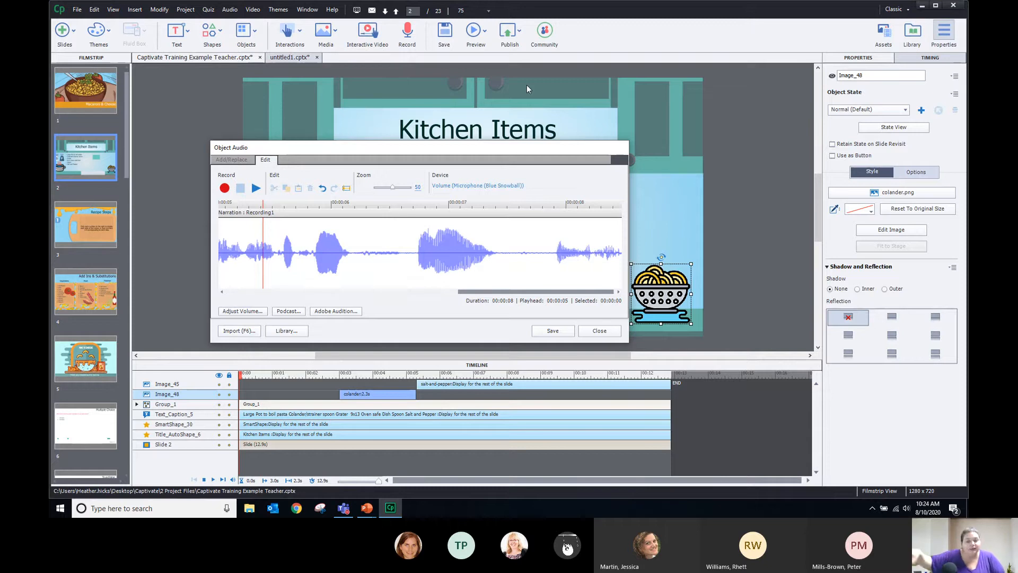
Place the playhead near the end of the colander audio and start recording more narration
left_click(376, 253)
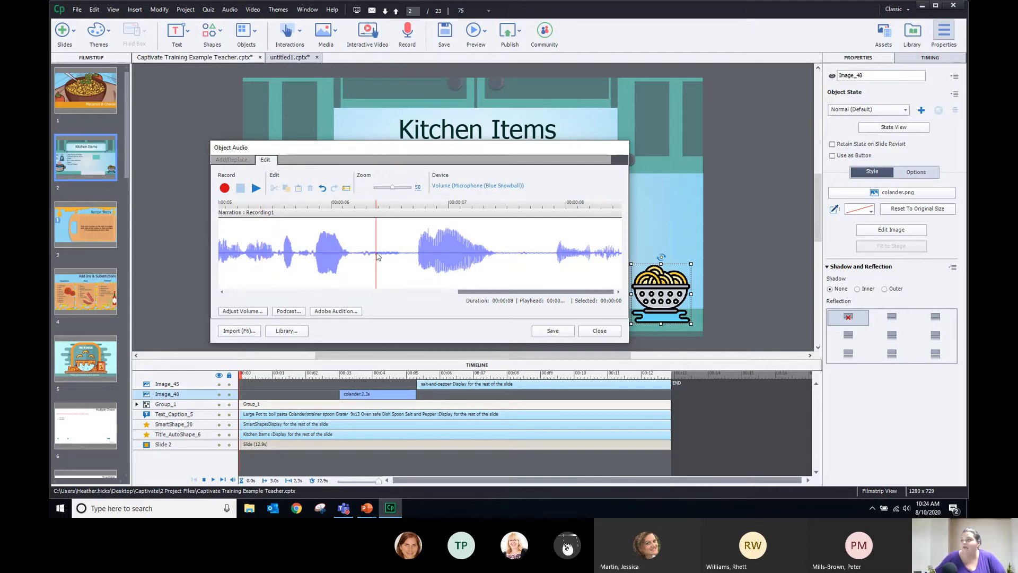
left_click(502, 250)
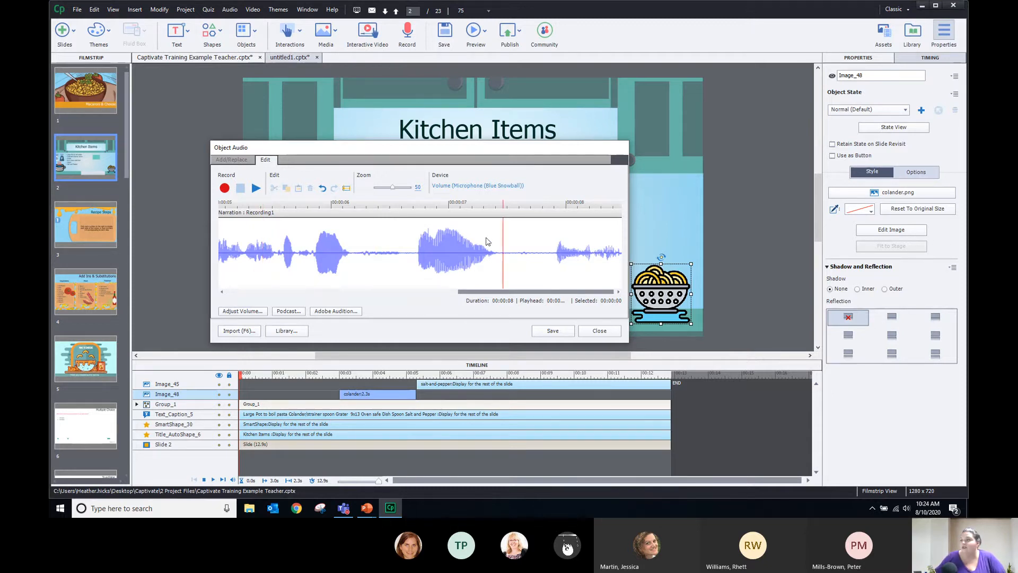
left_click(225, 189)
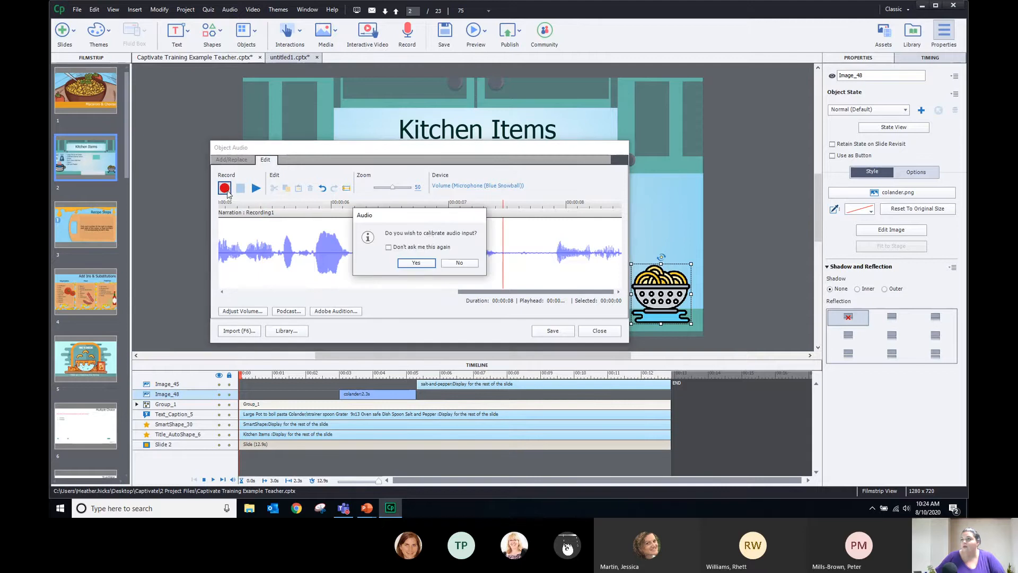
Skip calibration, record a brief addition onto the narration's end, and review the new audio
left_click(460, 263)
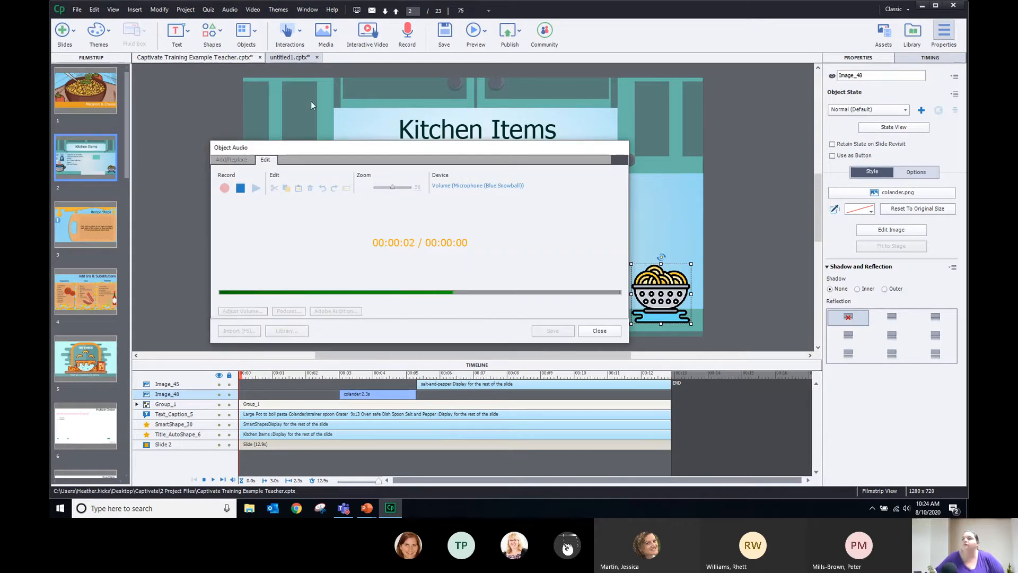
left_click(239, 189)
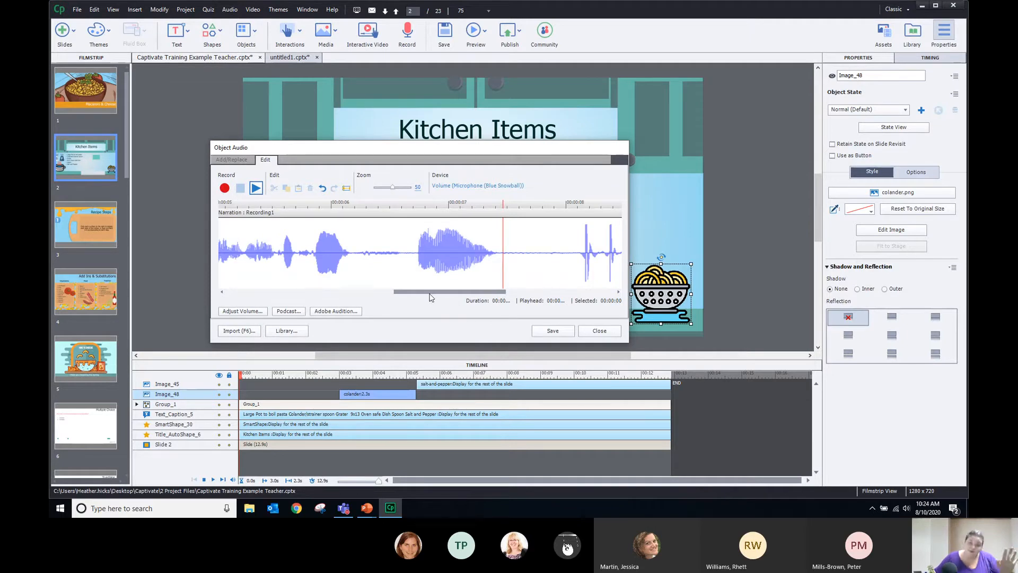
left_click_drag(429, 294, 492, 295)
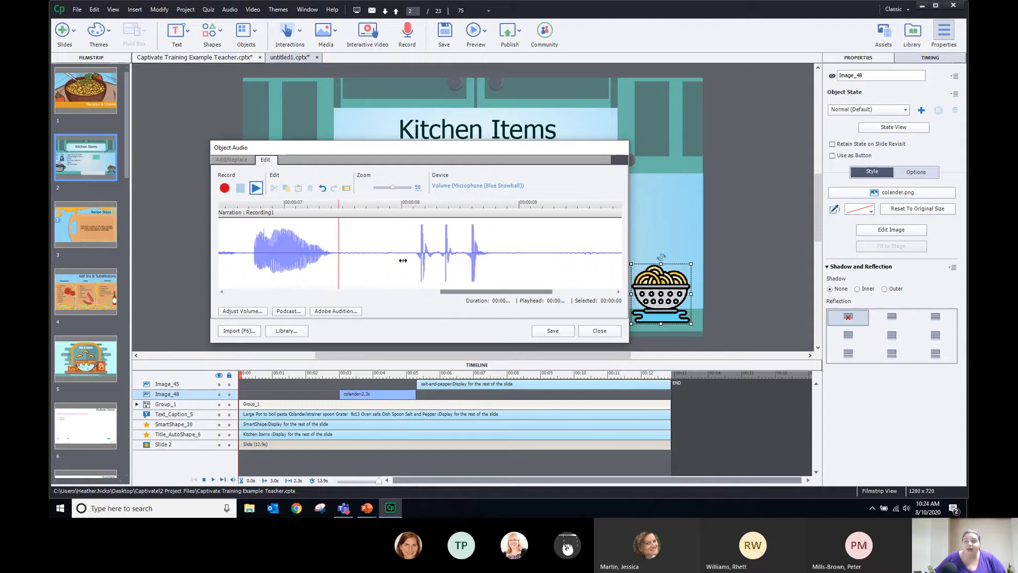
left_click_drag(397, 264, 512, 264)
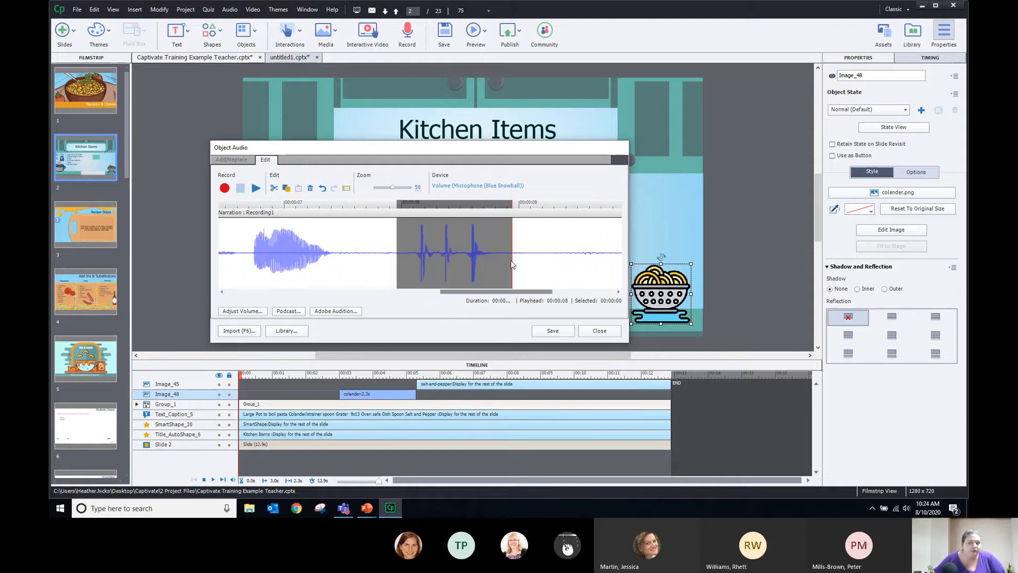
left_click(524, 244)
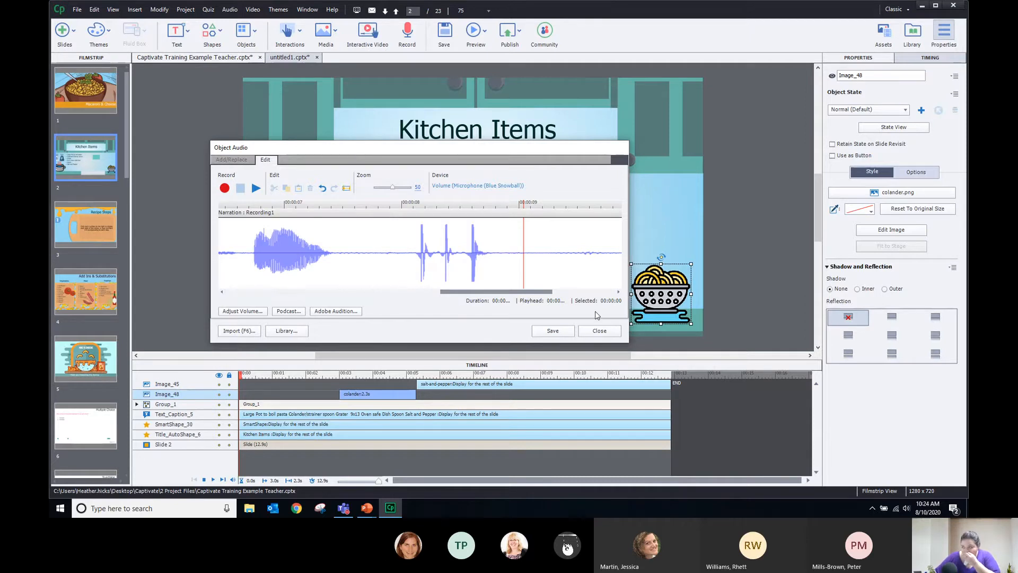
Save the narration, extend display time to 11.7 s, then open slide audio recording for Kitchen Items
left_click(552, 332)
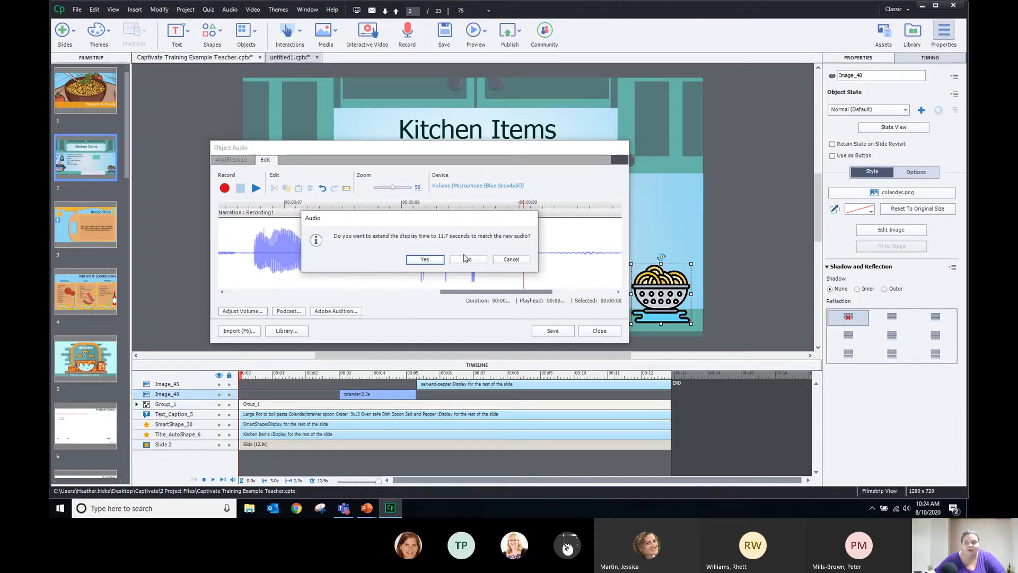
left_click(426, 261)
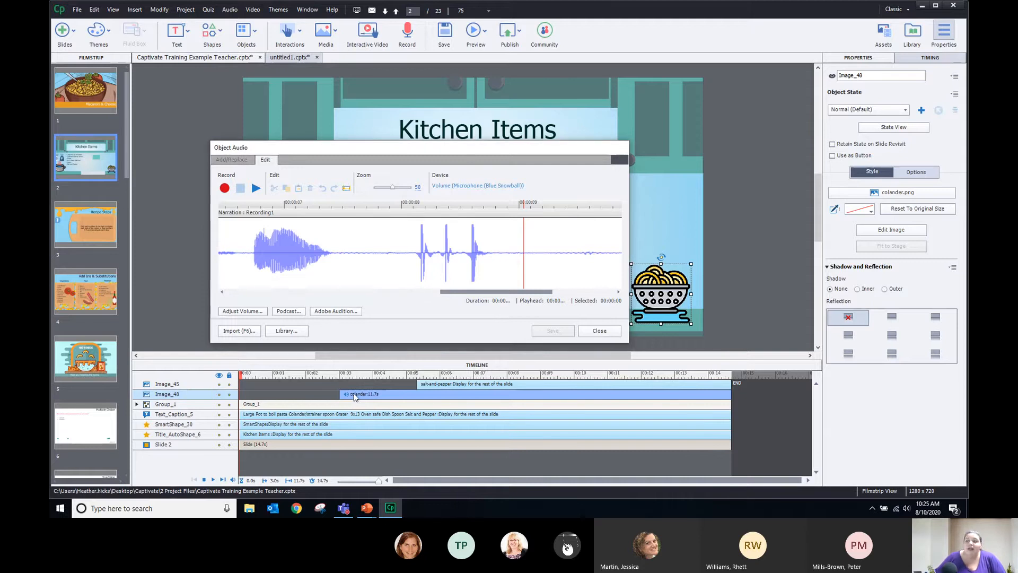
left_click(610, 331)
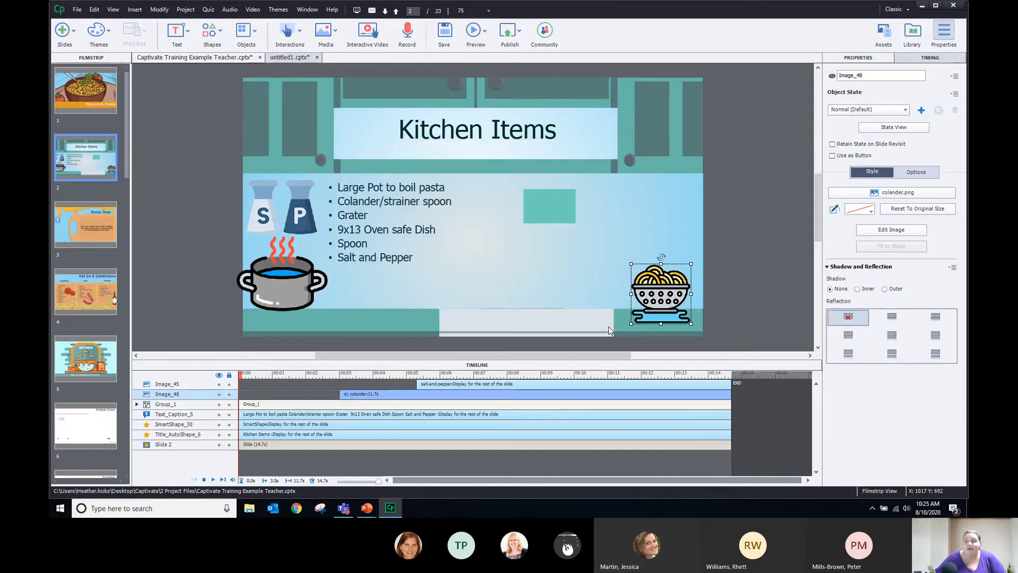
left_click(786, 188)
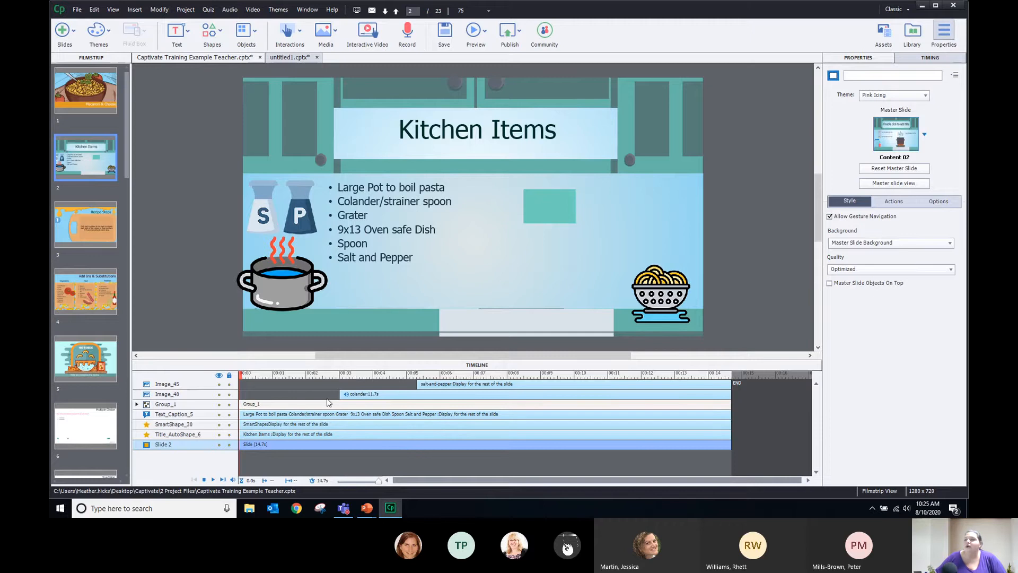
left_click(415, 32)
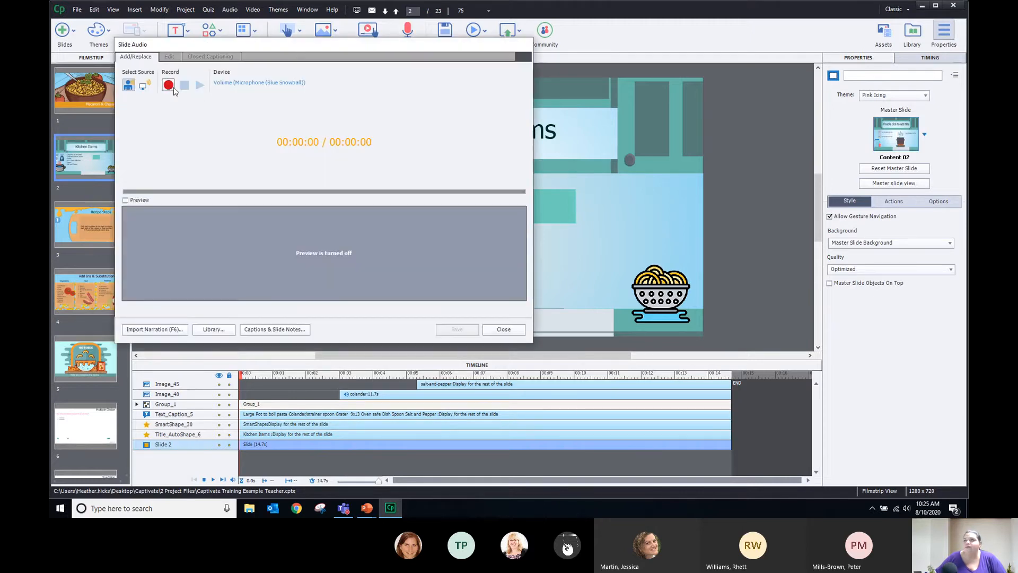
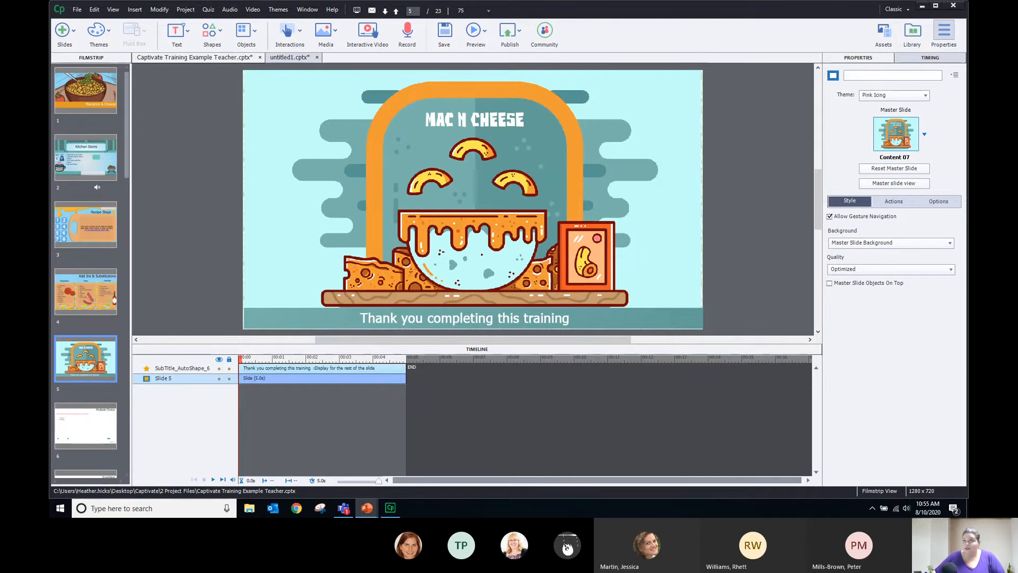
Show the File menu's Import submenu with its outside-content options
left_click(78, 10)
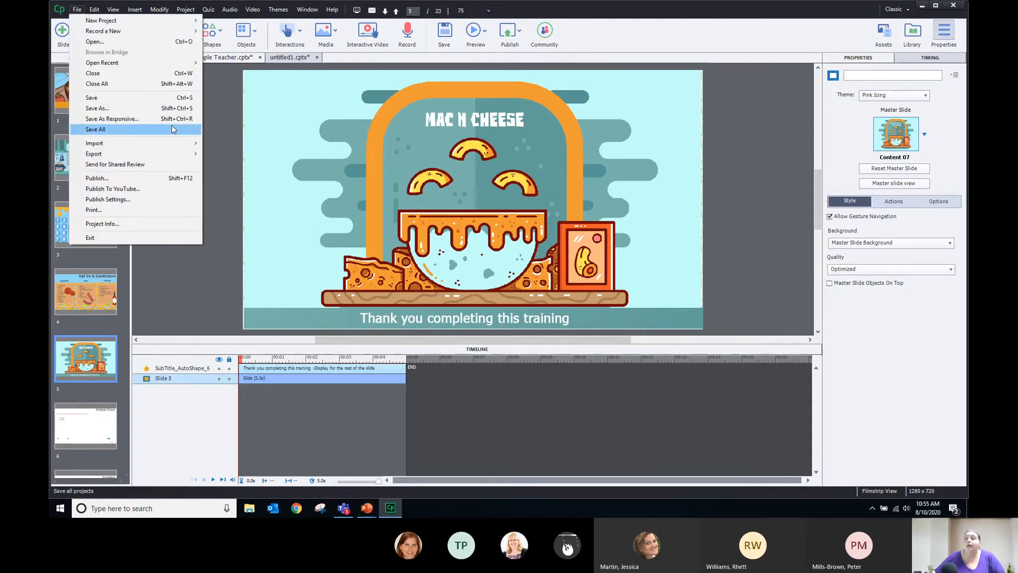
mouse_move(177, 143)
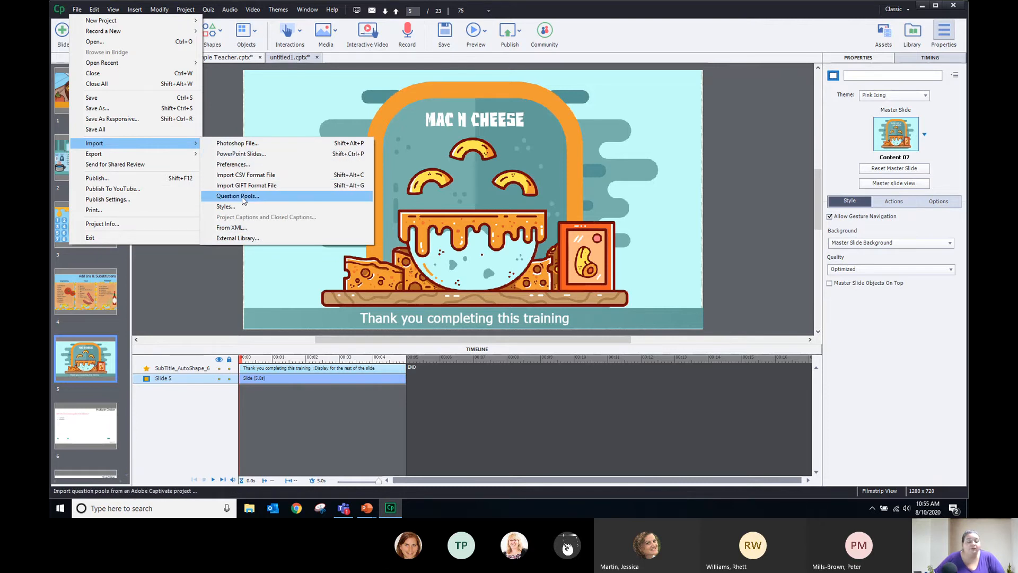
Choose to import PowerPoint slides, inserting them after slide 5
left_click(259, 155)
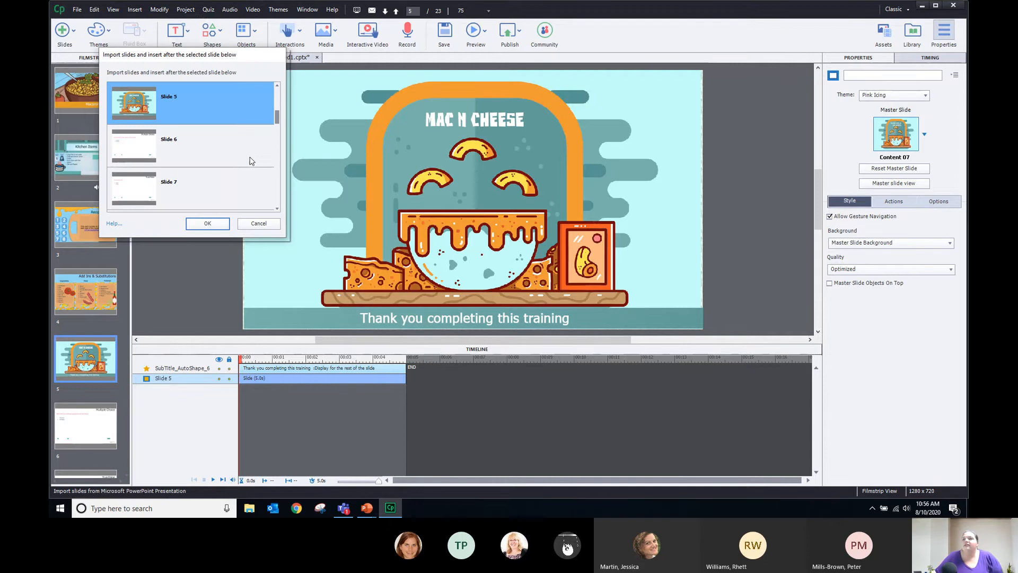
mouse_move(277, 116)
left_mouse_down()
mouse_move(277, 166)
mouse_move(278, 115)
left_mouse_up()
scroll(153, 119, "up", 1)
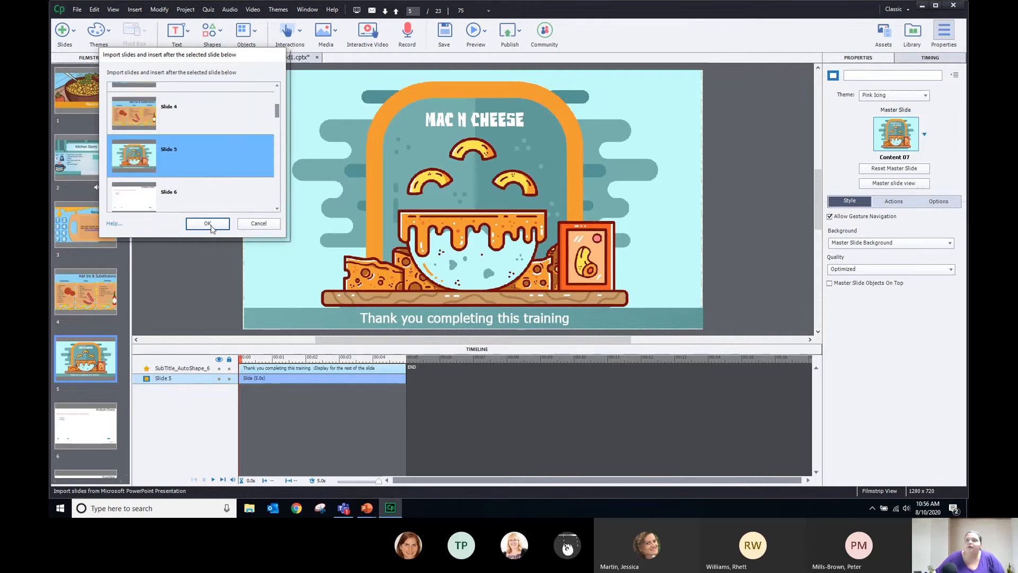
left_click(208, 223)
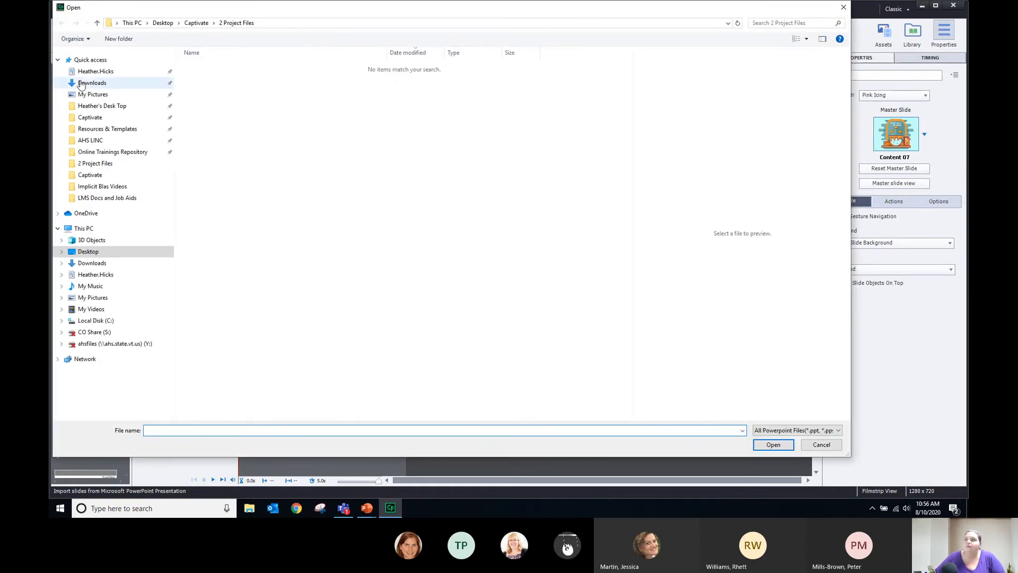
Open Mac and Cheese PowerPoint.pptx from Desktop > Training Documents > Captivate
left_click(96, 119)
left_click(101, 108)
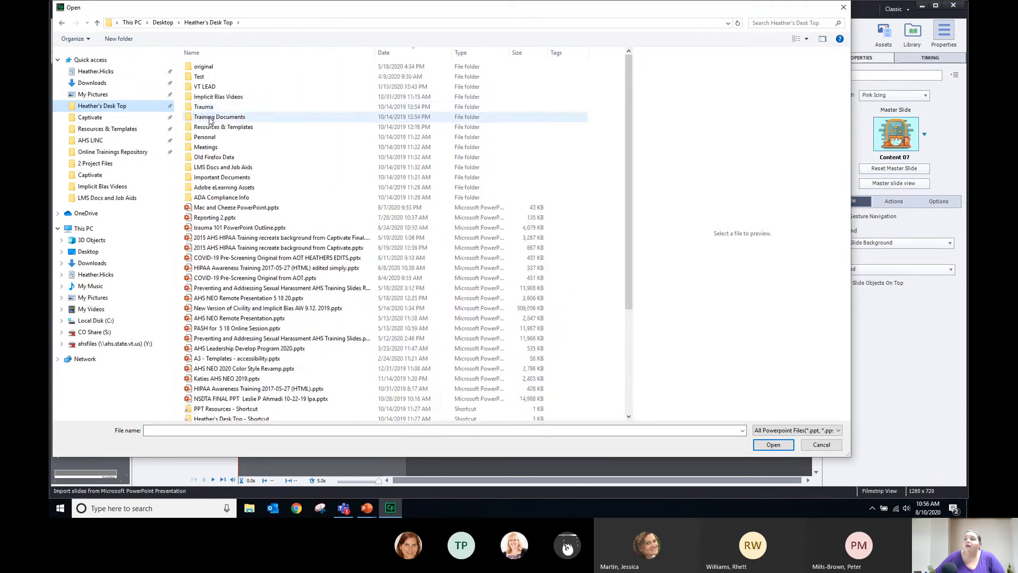
double_click(209, 117)
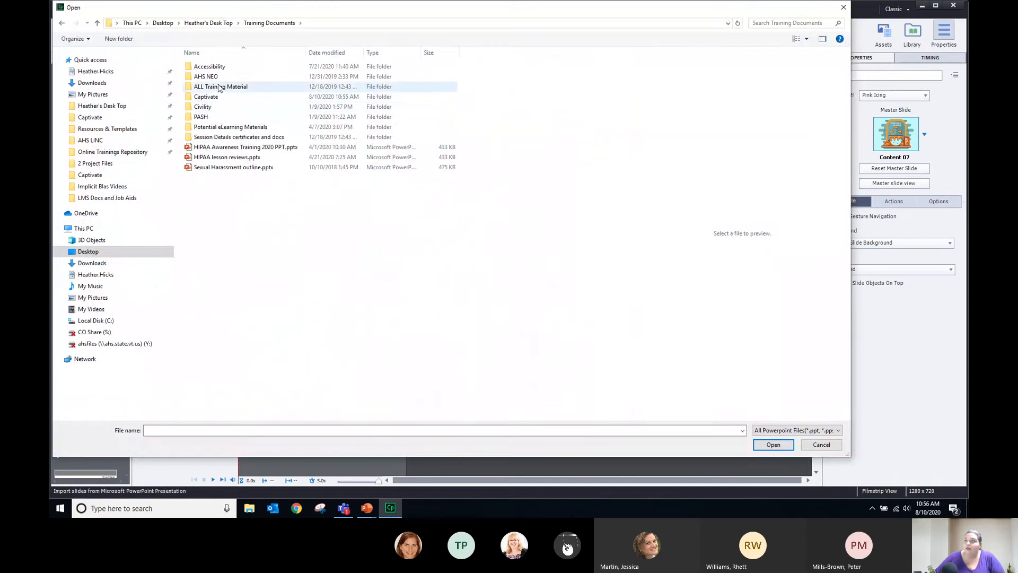
left_click(206, 98)
double_click(205, 99)
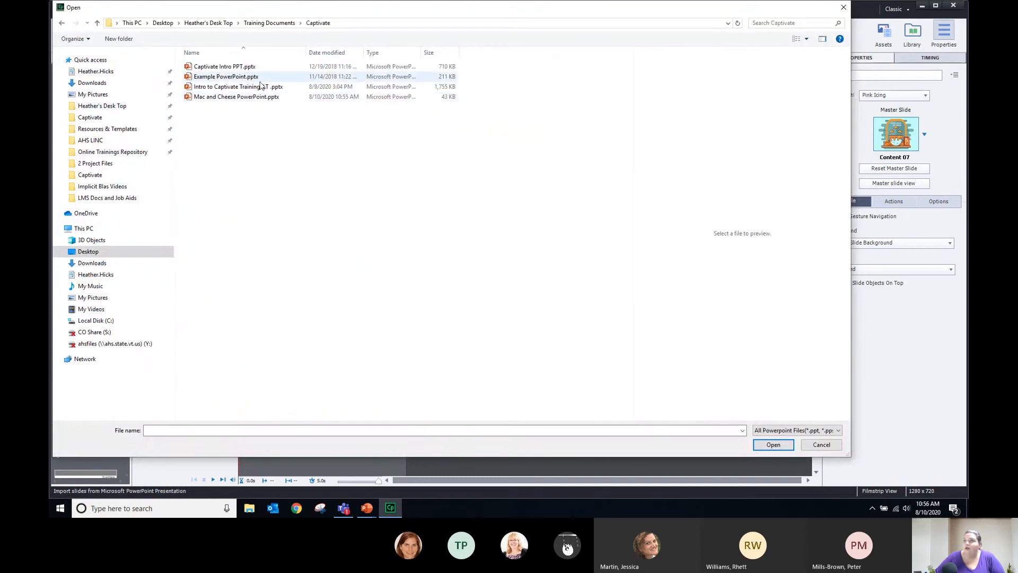
left_click(256, 100)
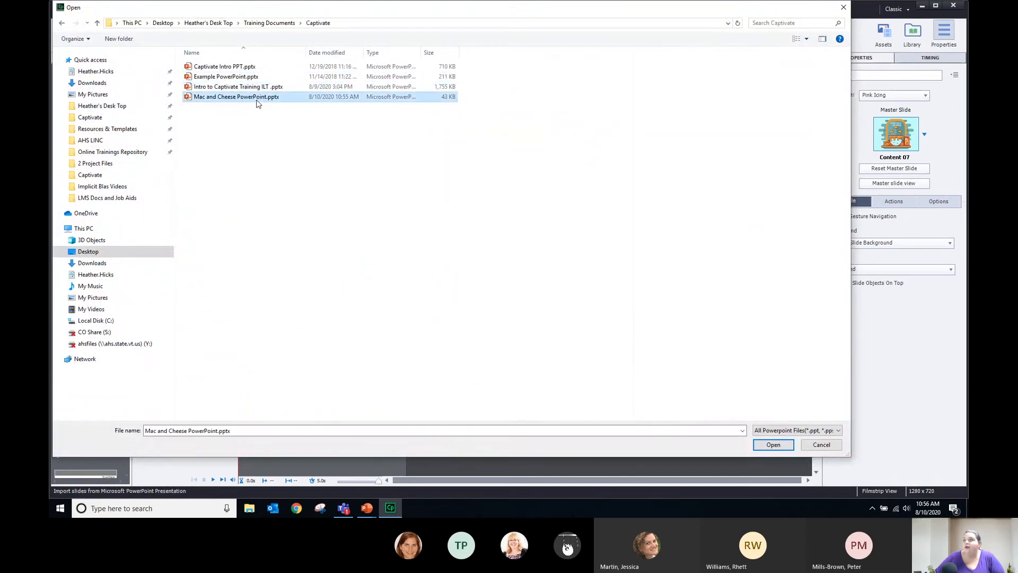
left_click(773, 445)
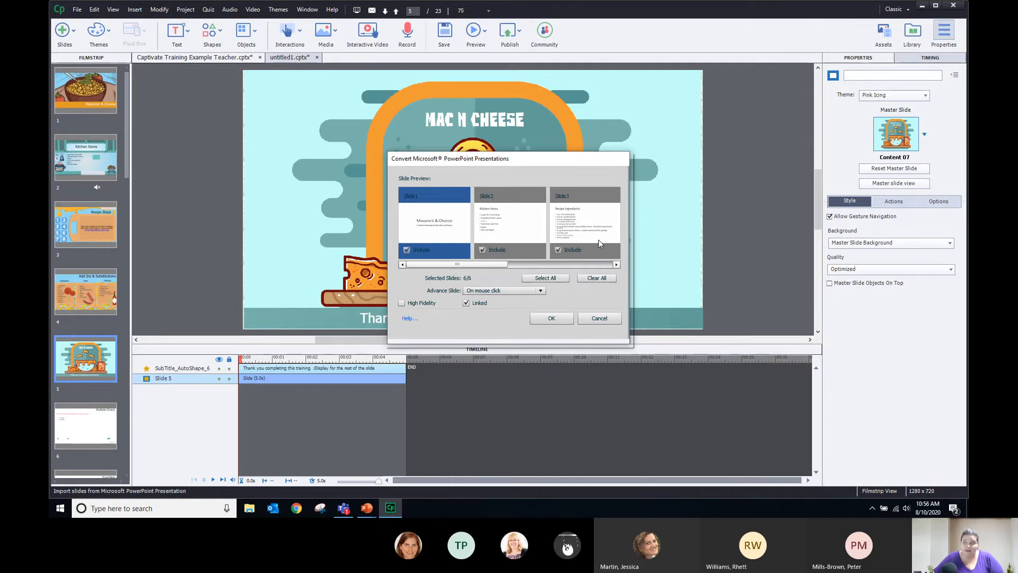
Set the imported slides to advance automatically and turn on High Fidelity conversion
left_click_drag(502, 264, 378, 269)
left_click(493, 291)
left_click(500, 310)
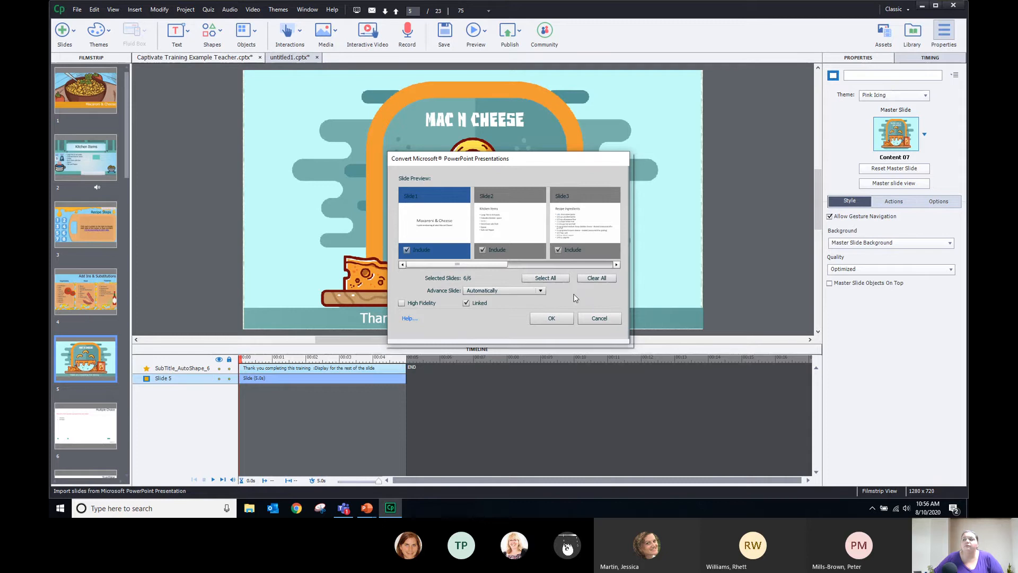
left_click(469, 290)
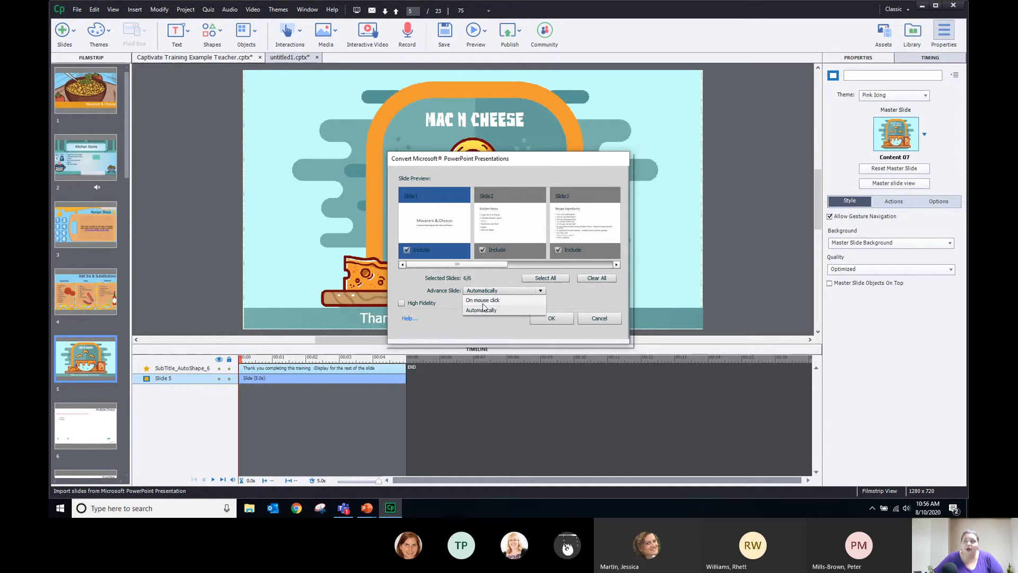
left_click(577, 308)
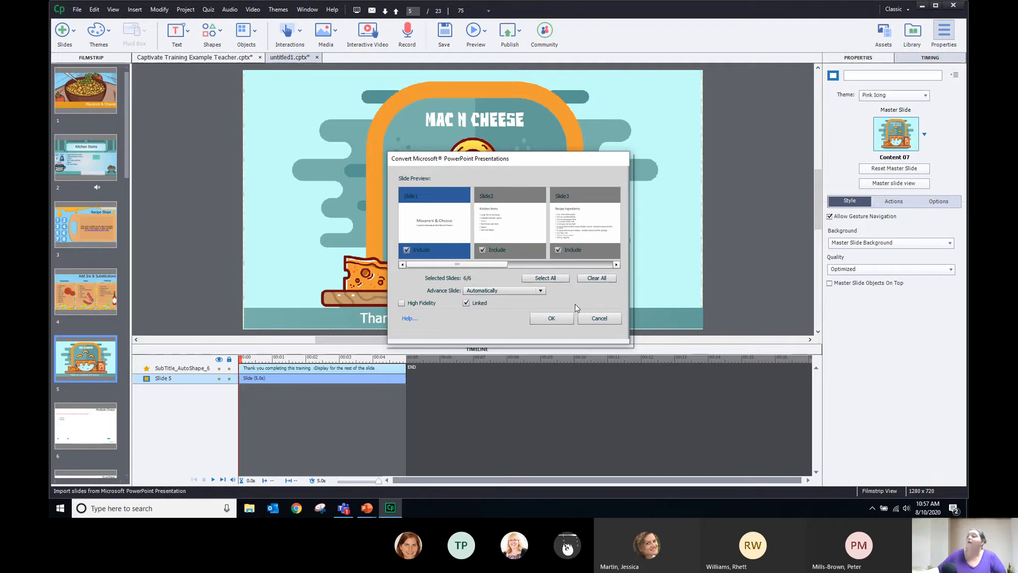
left_click(402, 303)
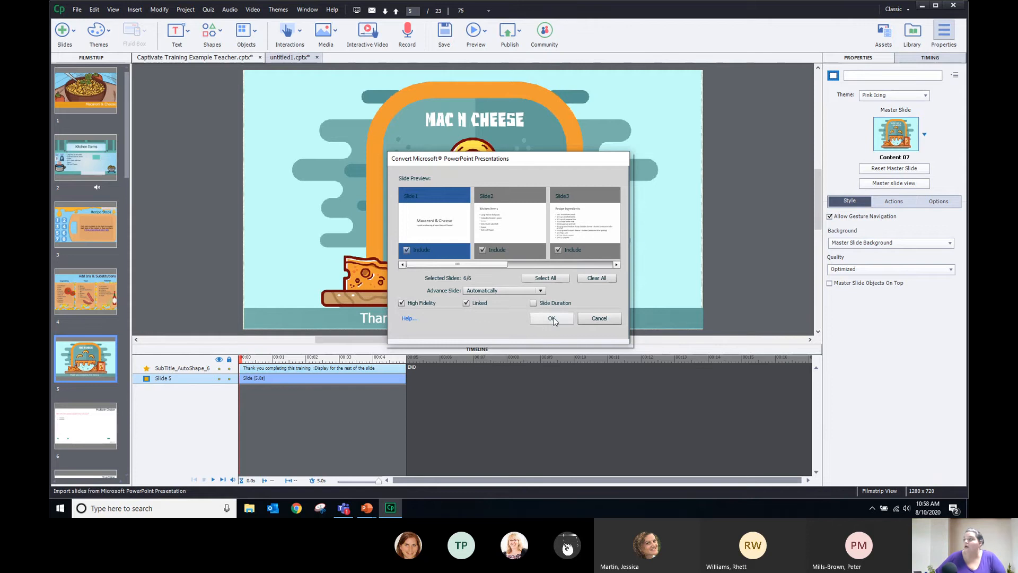
Exclude PowerPoint slides 4 and 5 and import the remaining four slides
left_click_drag(454, 264, 611, 264)
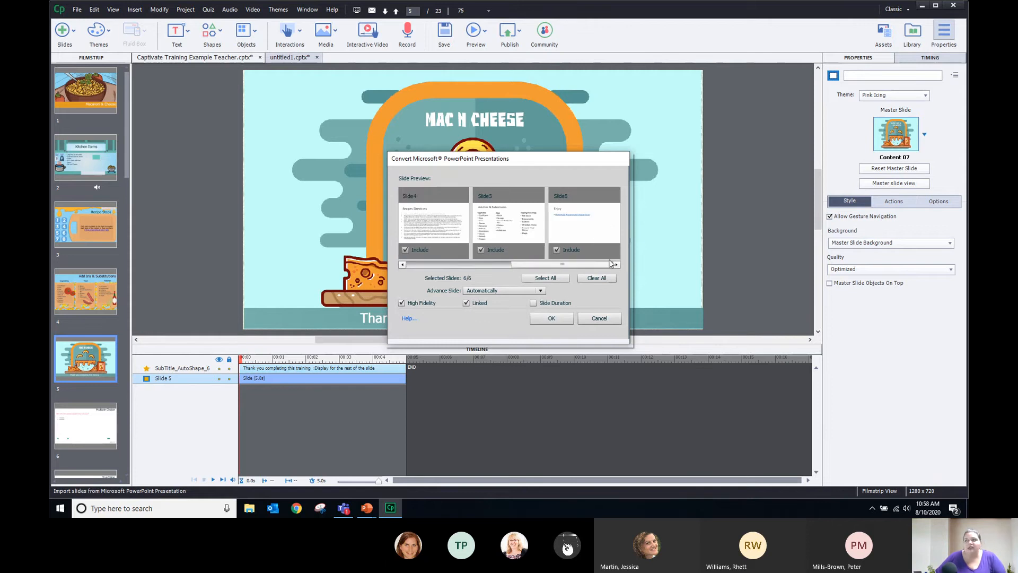
left_click(481, 250)
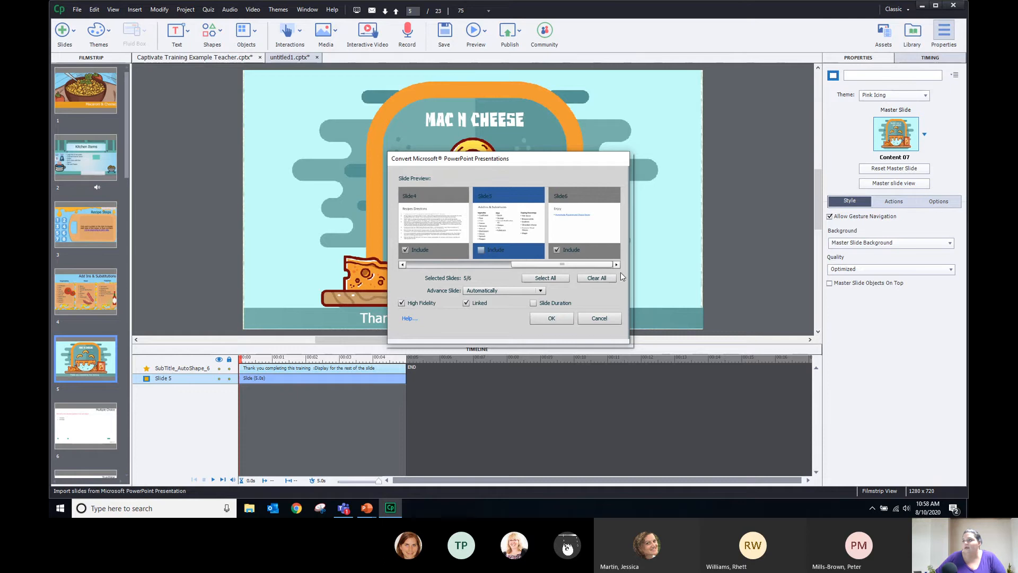
left_click_drag(586, 265, 523, 262)
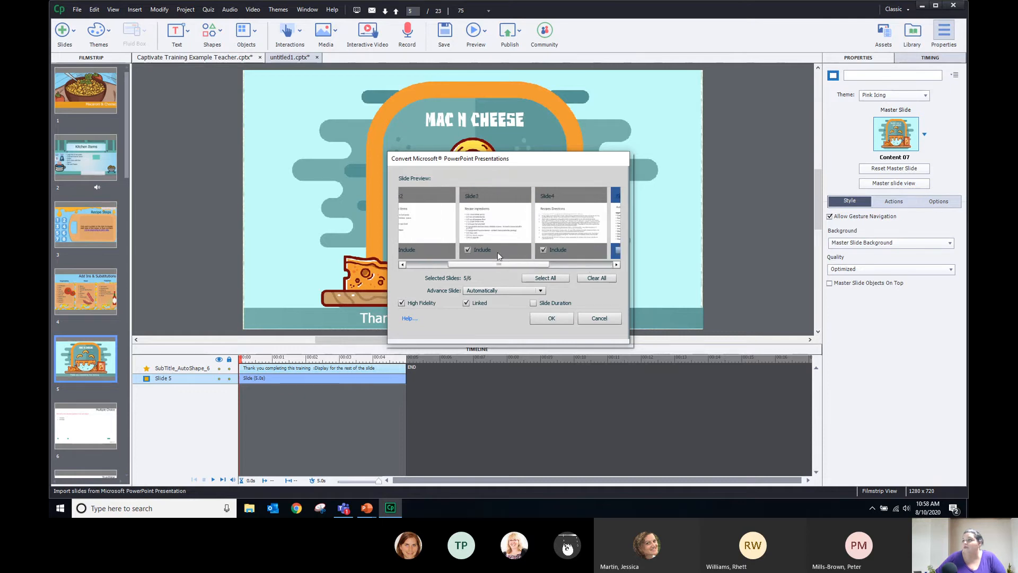
left_click(466, 251)
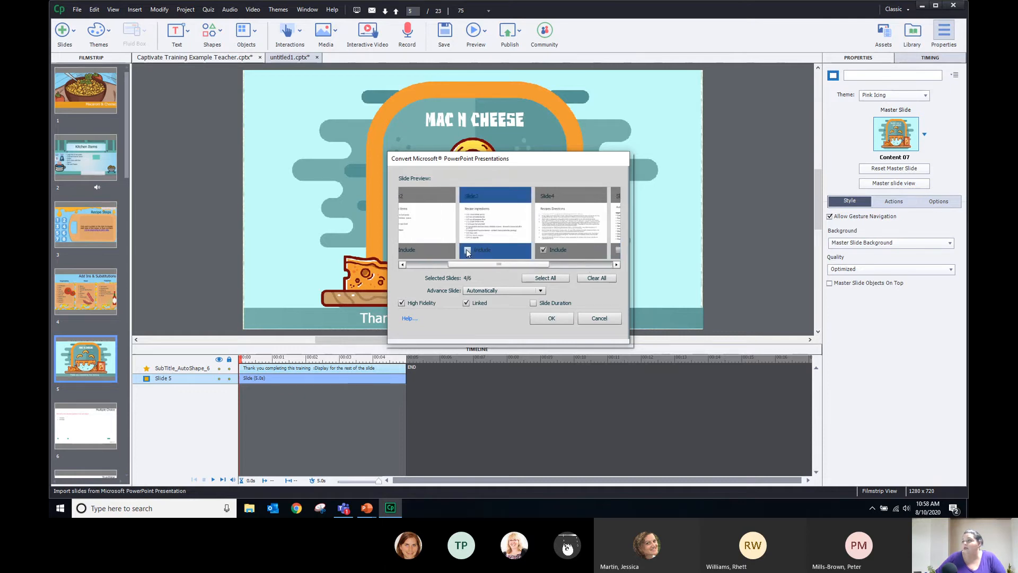
left_click(467, 250)
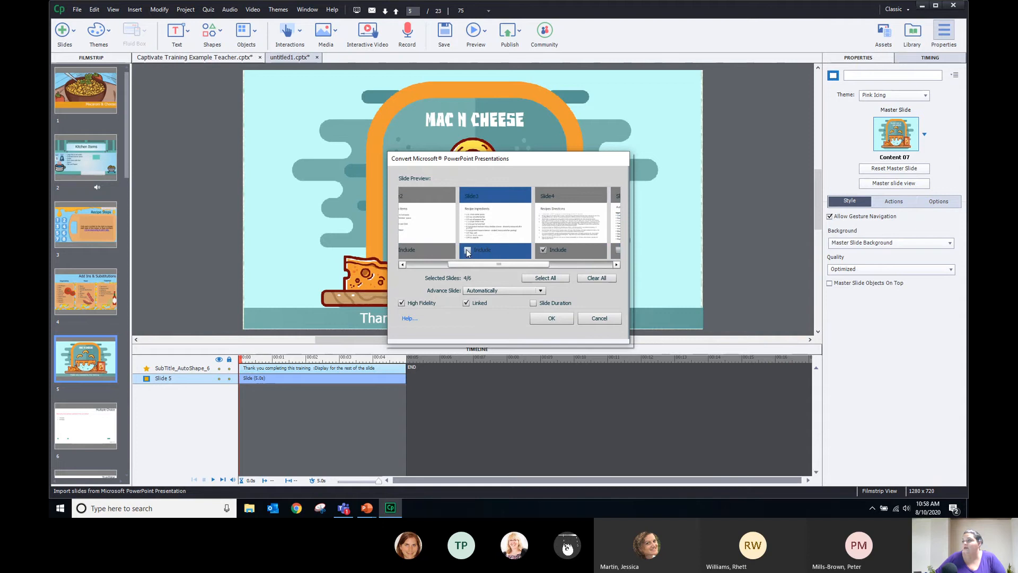
left_click(543, 250)
left_click(548, 319)
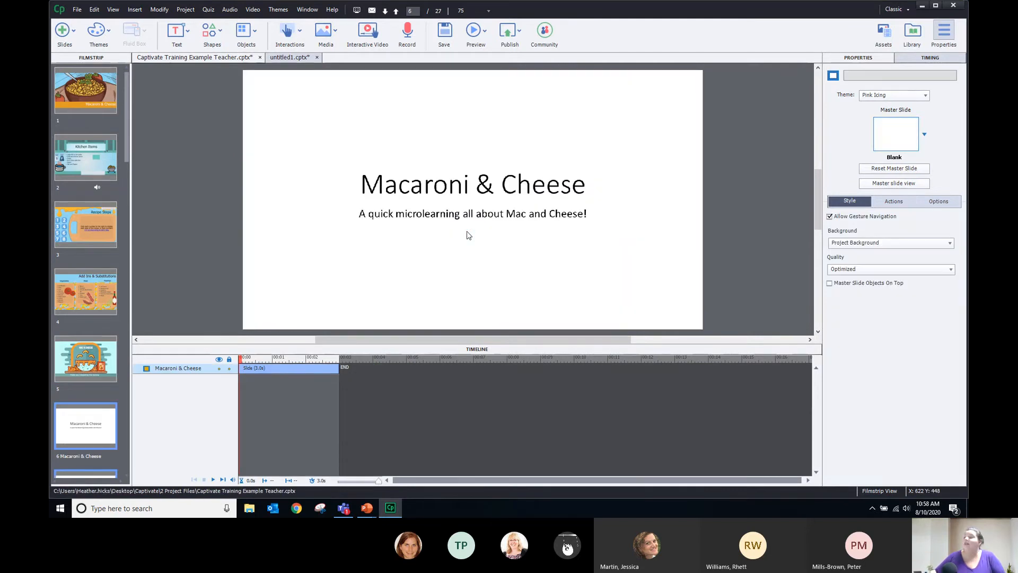
left_click_drag(127, 104, 126, 168)
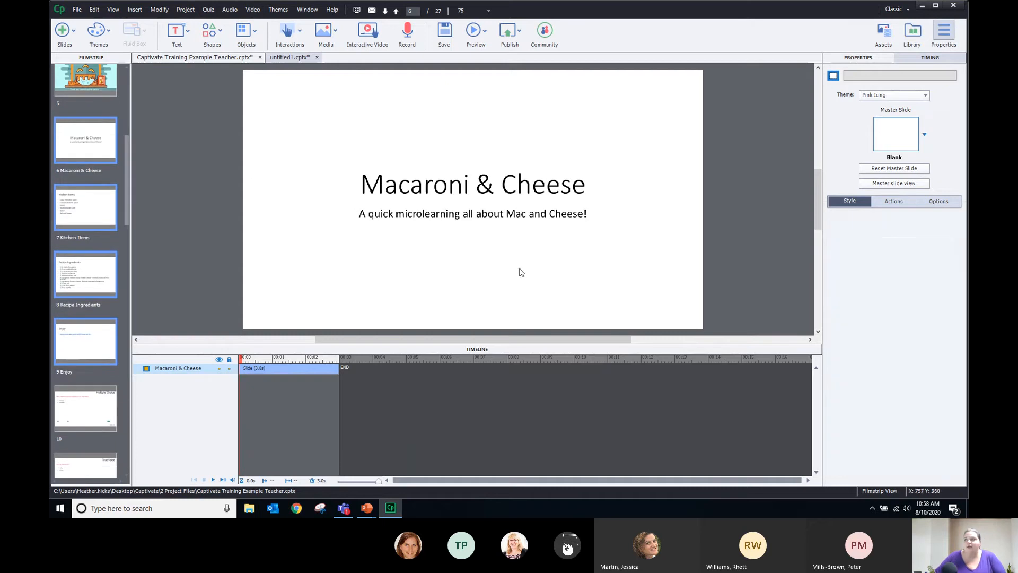
left_click_drag(336, 148, 621, 263)
left_click_drag(566, 205, 407, 241)
left_click_drag(333, 167, 377, 245)
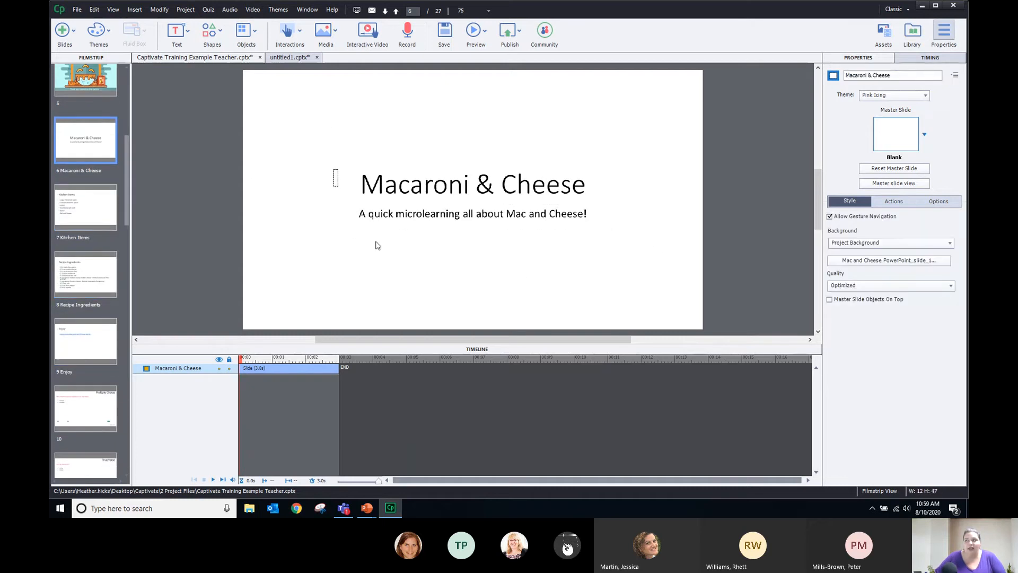
left_click_drag(380, 204, 334, 240)
left_click(85, 207)
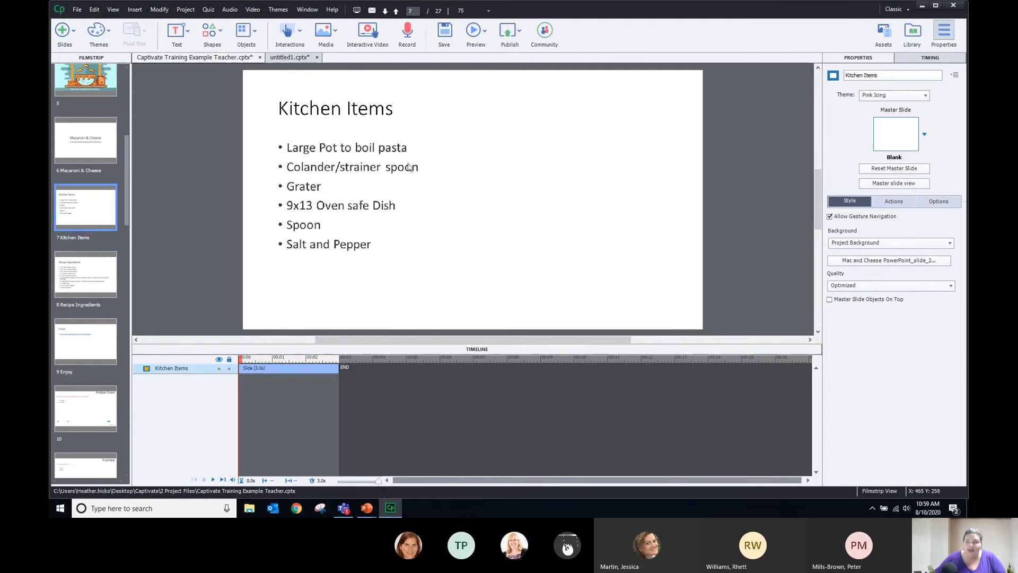
left_click(71, 279)
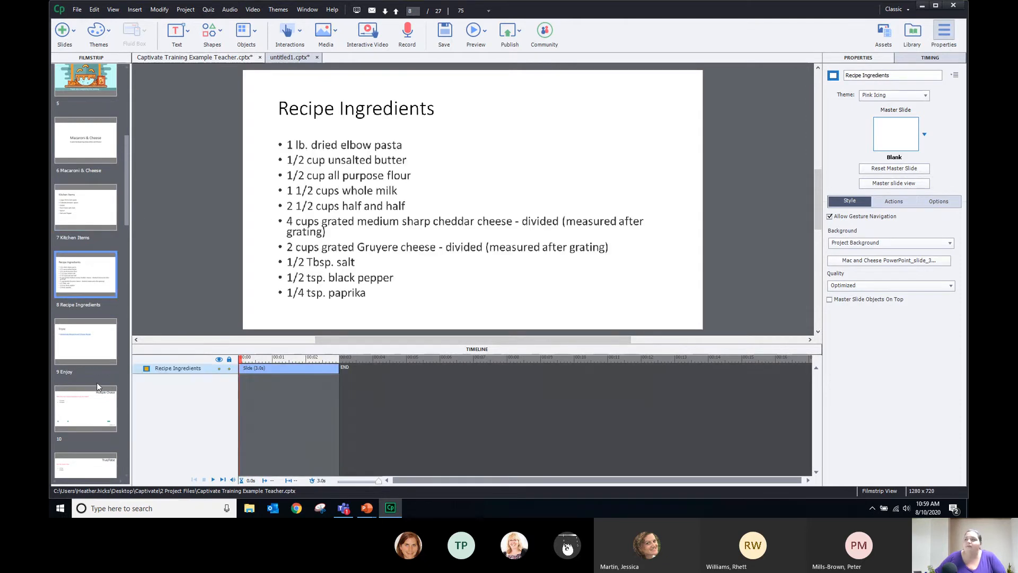
left_click(92, 336)
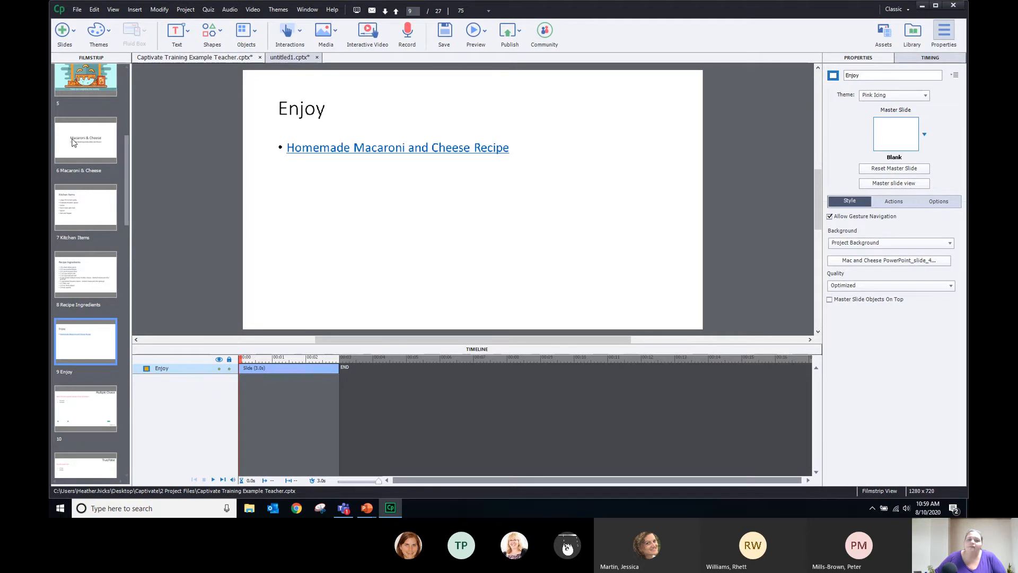
left_click(95, 145)
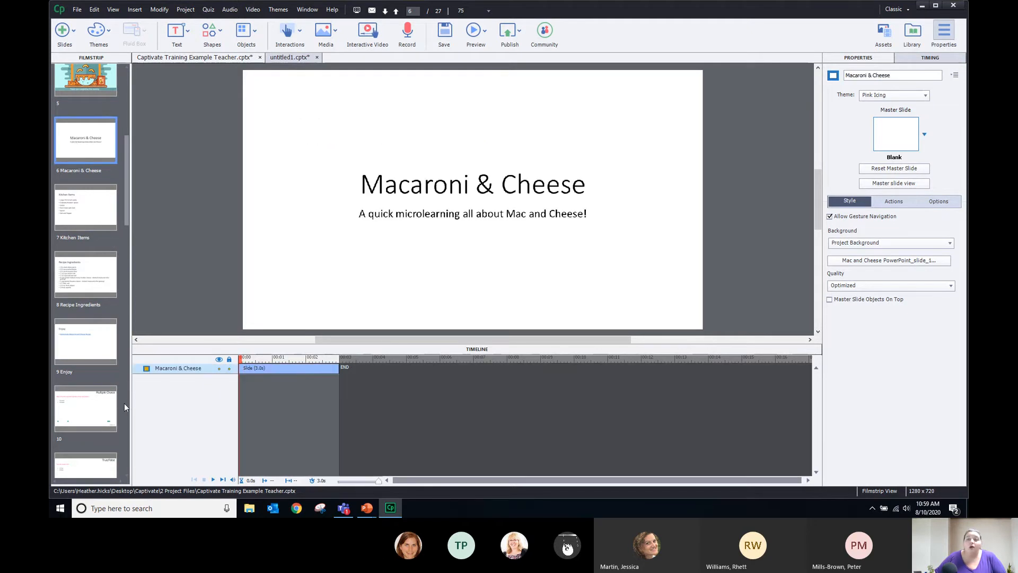
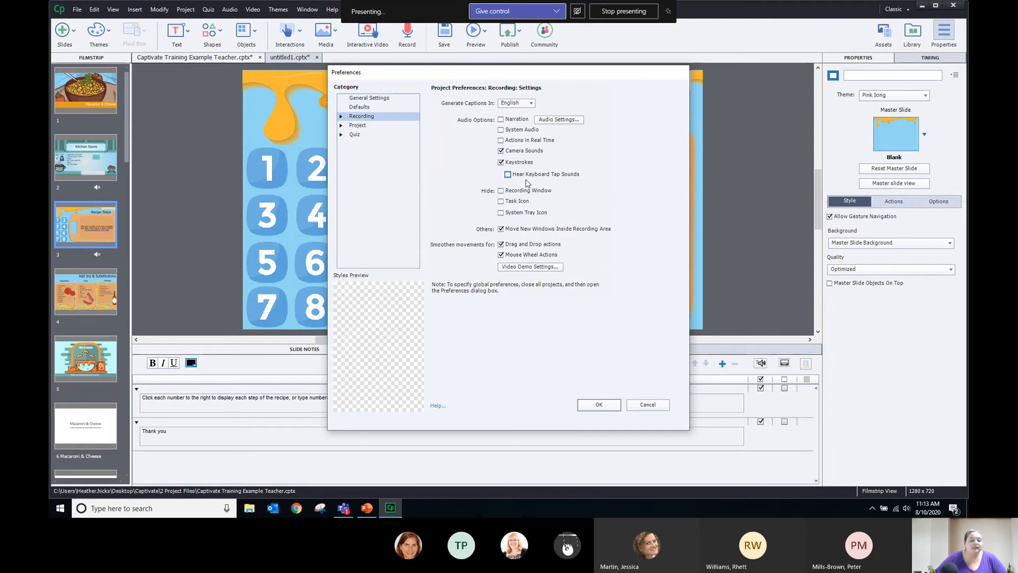
Show the Quiz reporting preferences, where reporting is disabled and the standard is SCORM 1.2
left_click(350, 135)
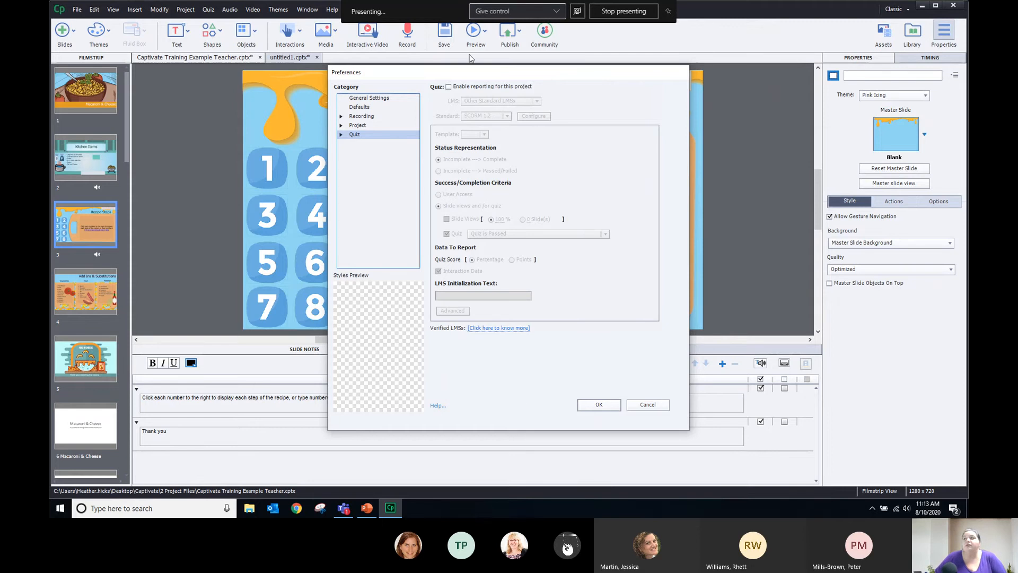
Enable project reporting, keep SCORM 1.2 as the standard, and base success on User Access
left_click(475, 87)
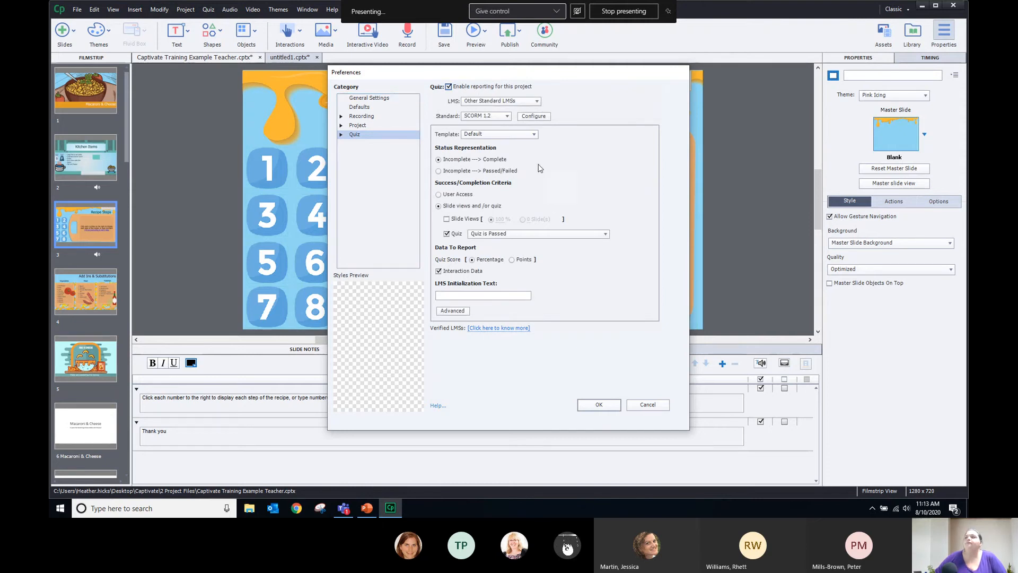
left_click(507, 116)
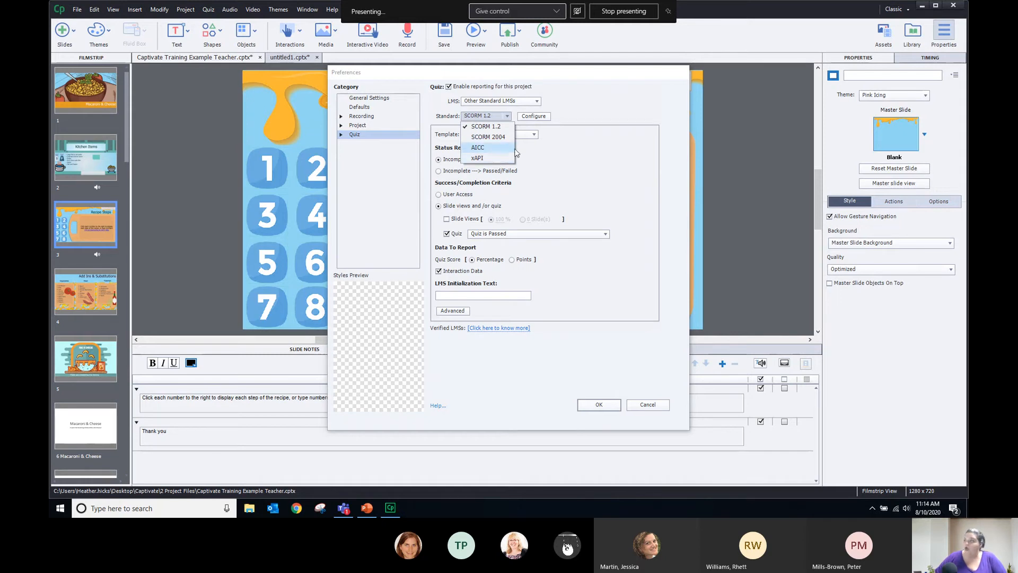
left_click(477, 125)
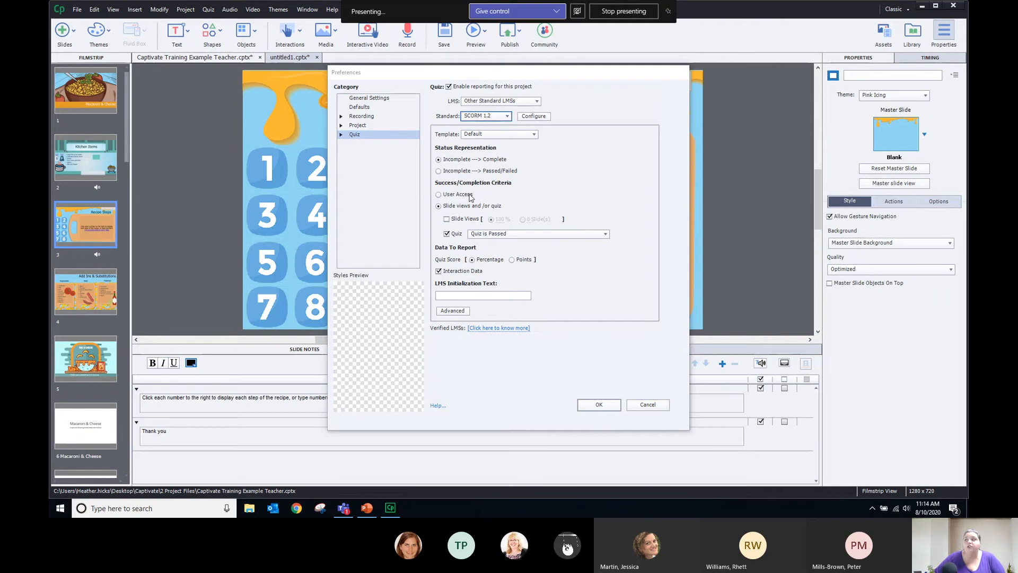
left_click(469, 196)
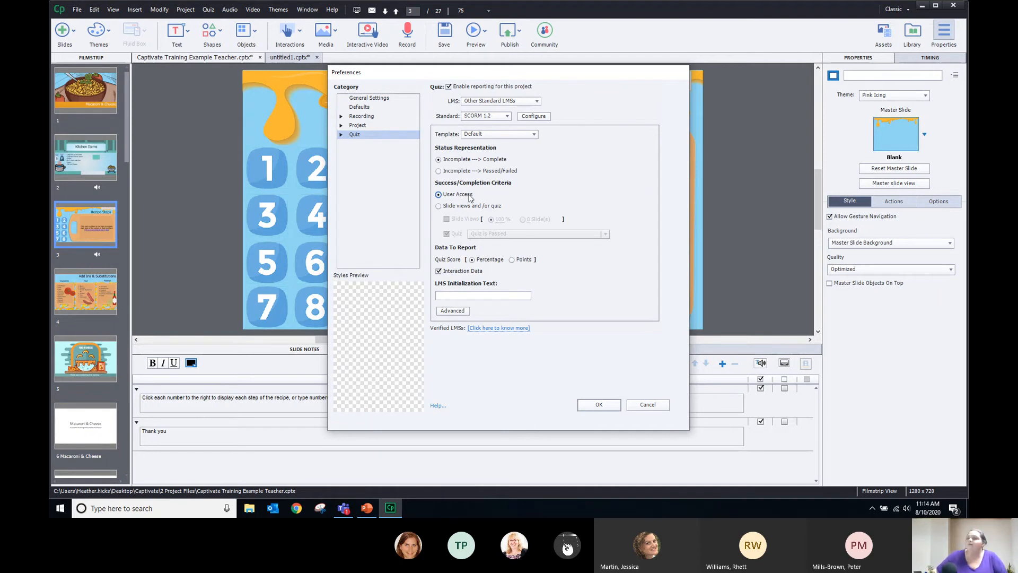
Base success on slide views, requiring 23 slides to be viewed
left_click(474, 207)
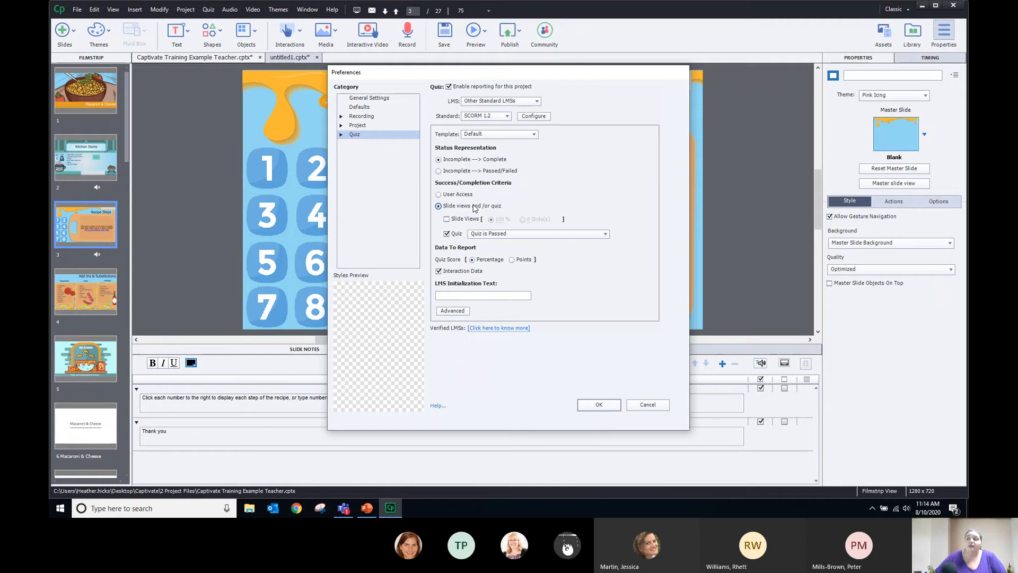
left_click(452, 221)
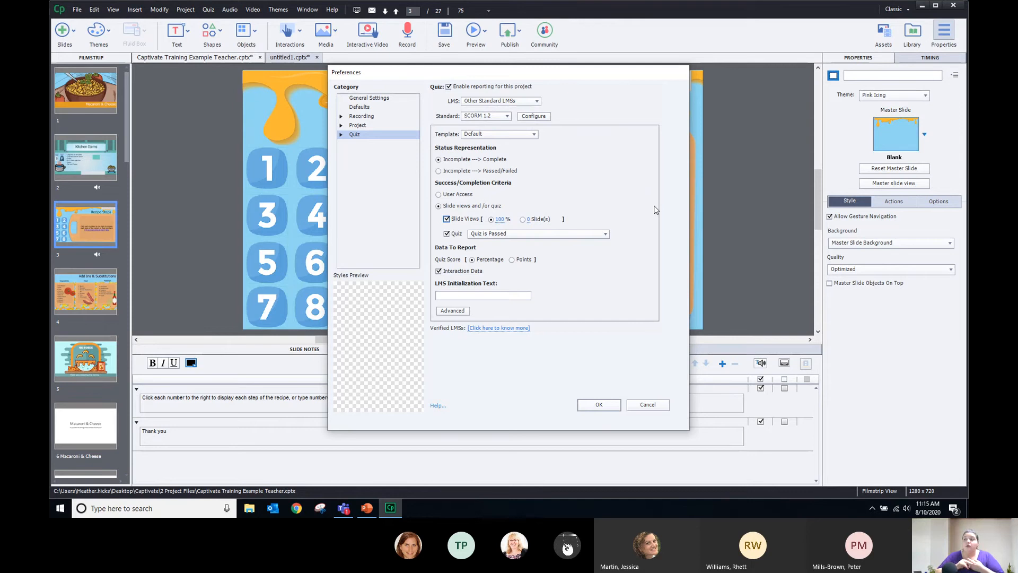
left_click(448, 234)
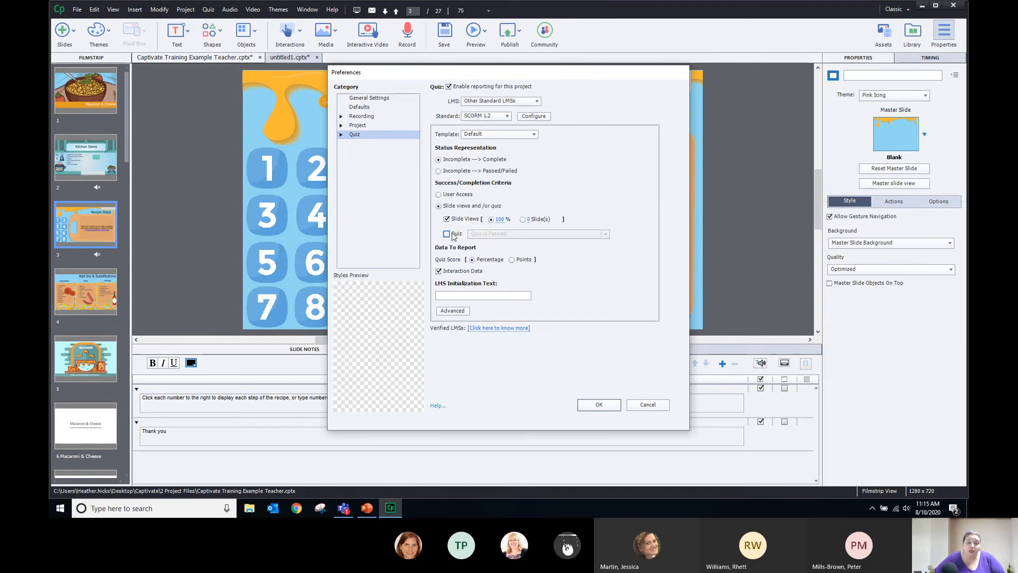
left_click(447, 234)
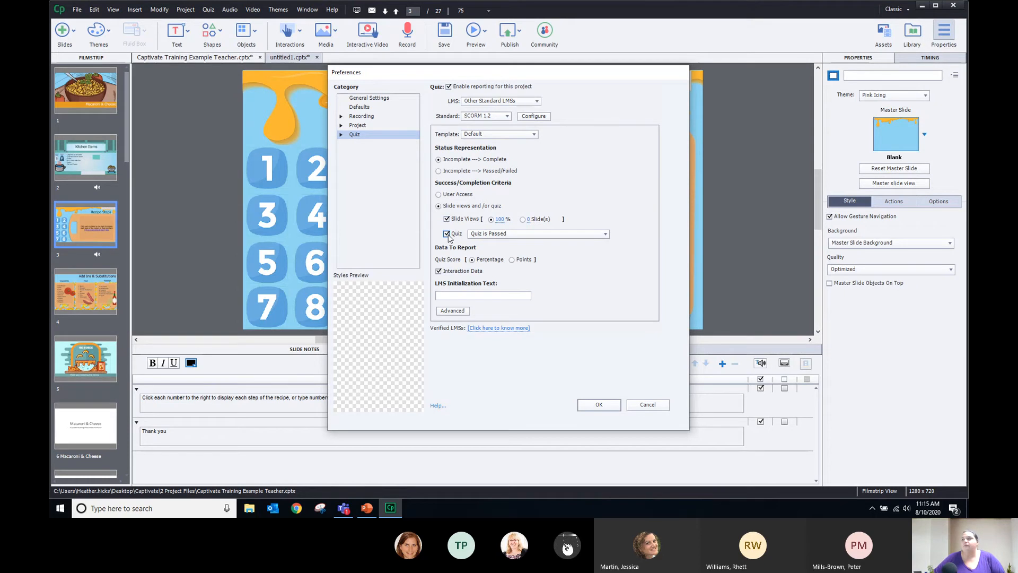
left_click(448, 235)
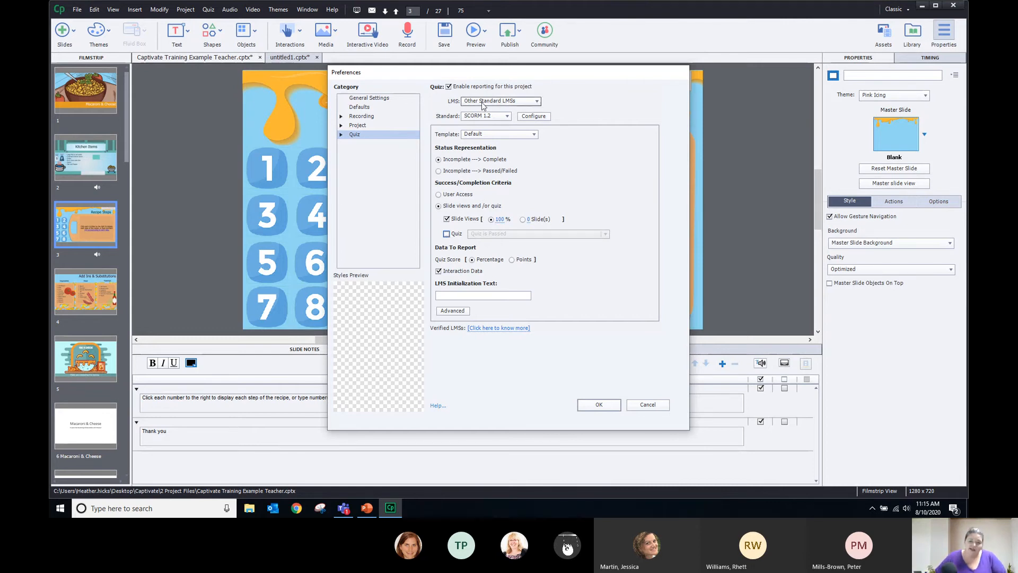
left_click(522, 220)
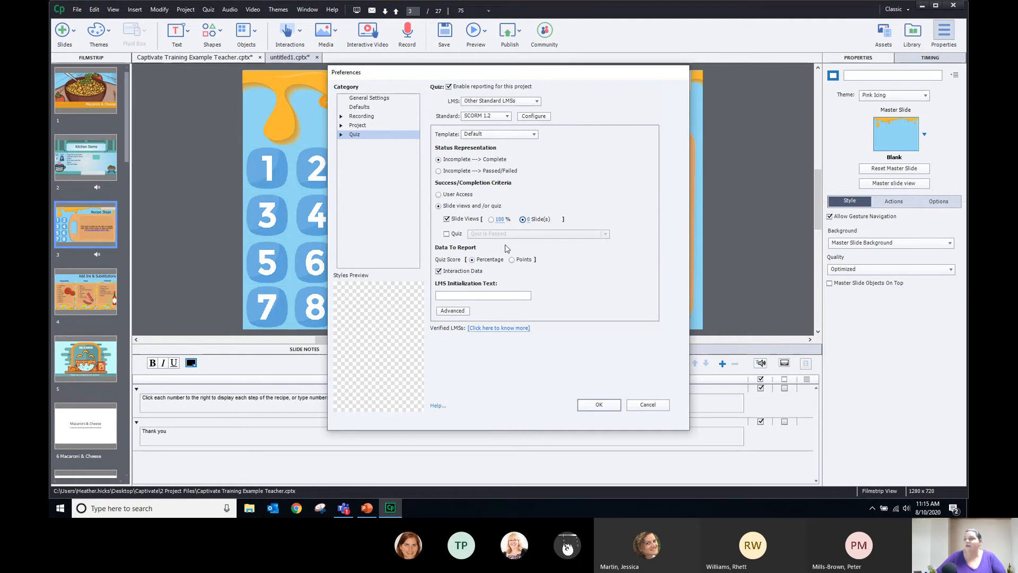
left_click(529, 218)
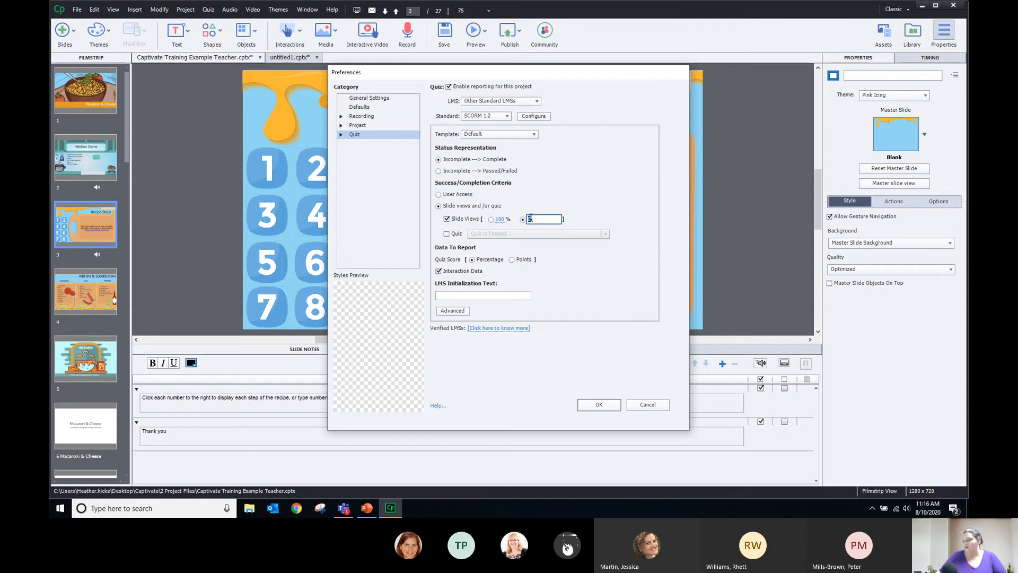
type("23")
key("Return")
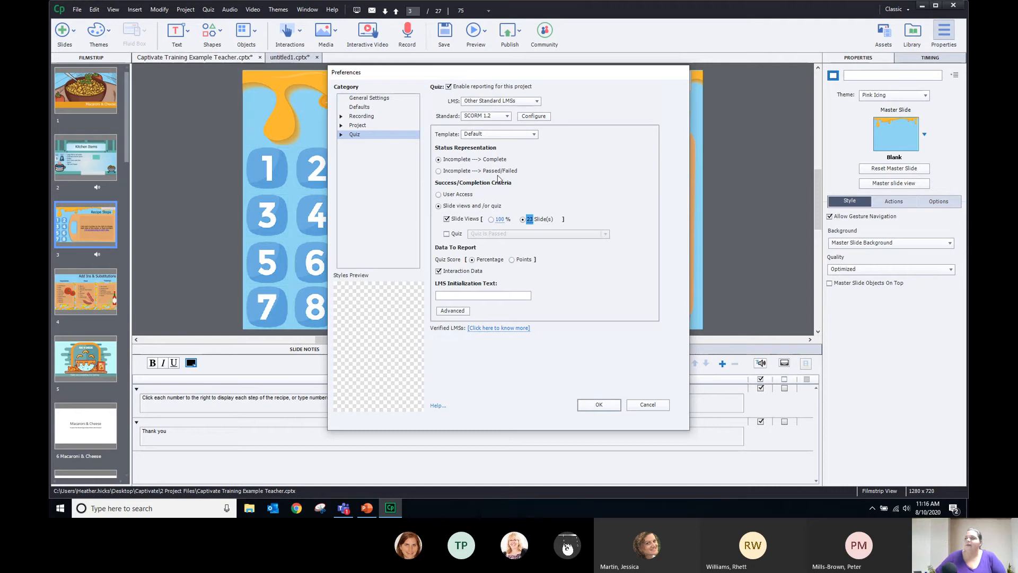
Add the quiz to the success criteria, counting it complete once attempted
left_click(447, 233)
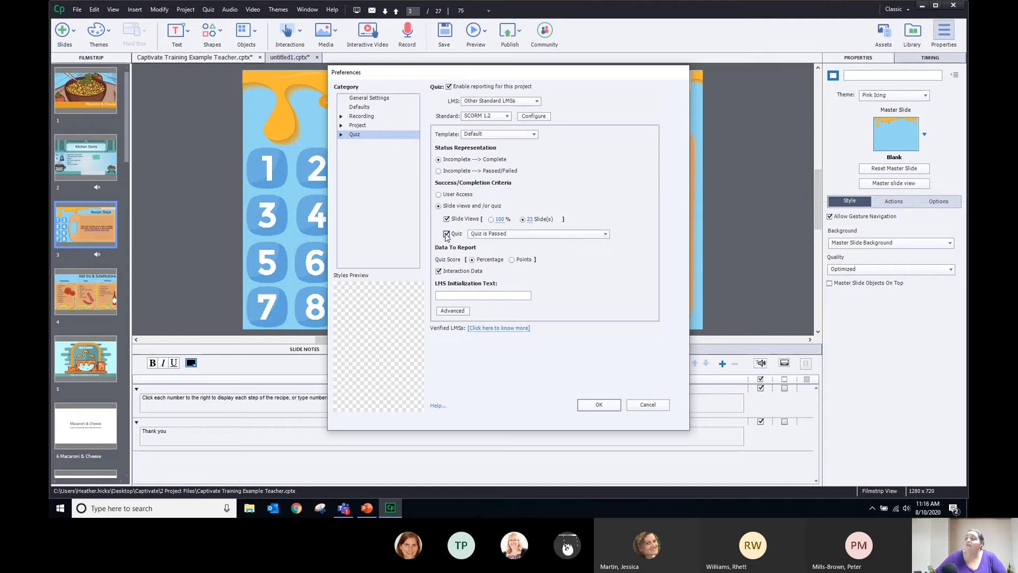
left_click(501, 233)
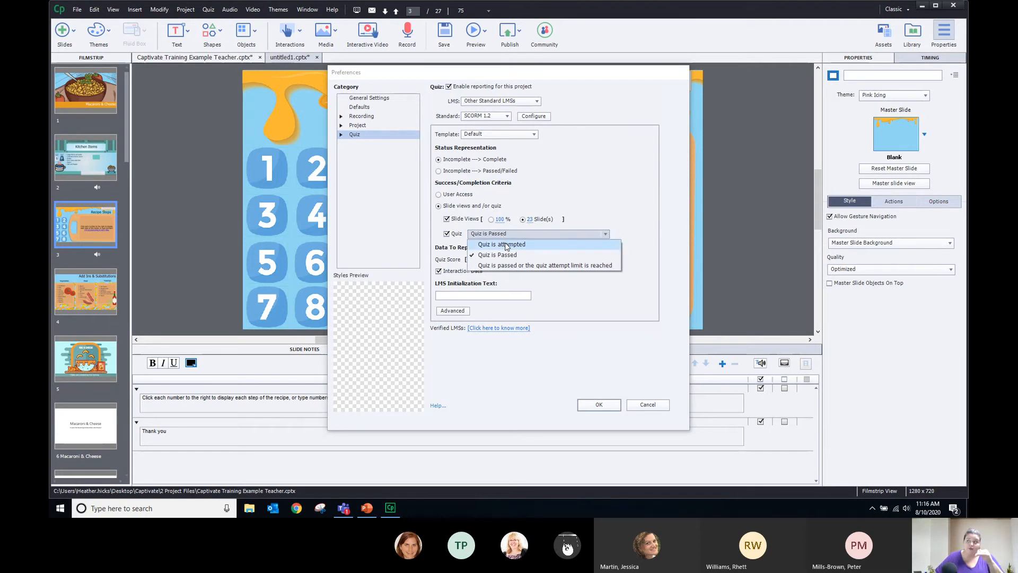
left_click(510, 245)
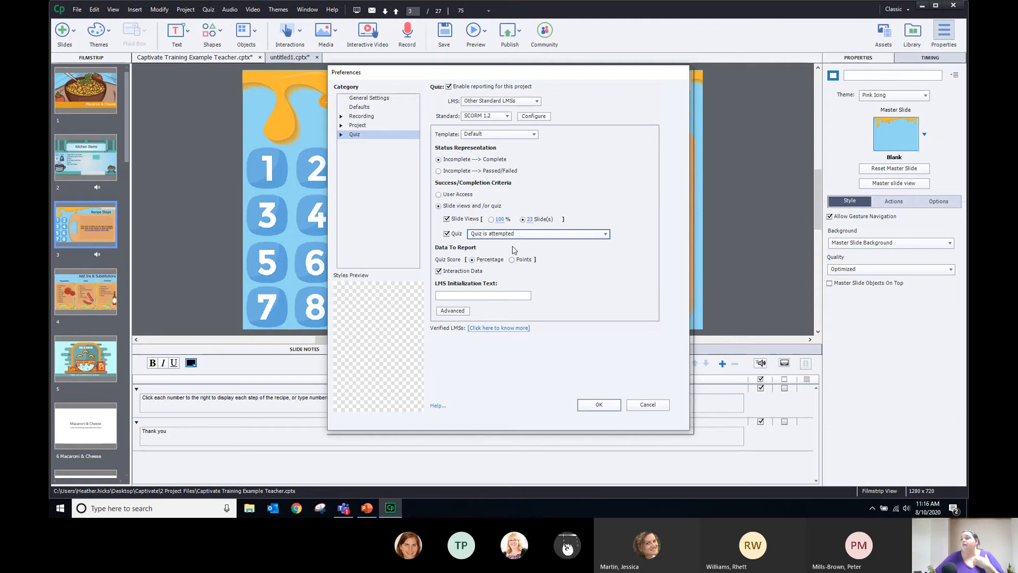
left_click(342, 135)
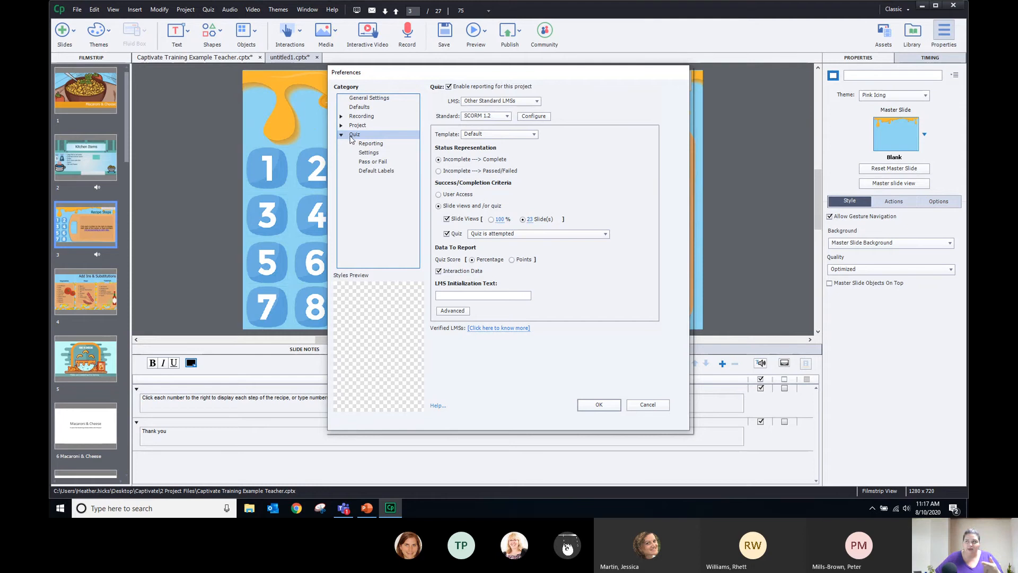
Leave the quiz Optional in Quiz Settings and bring up the Pass or Fail page
left_click(376, 154)
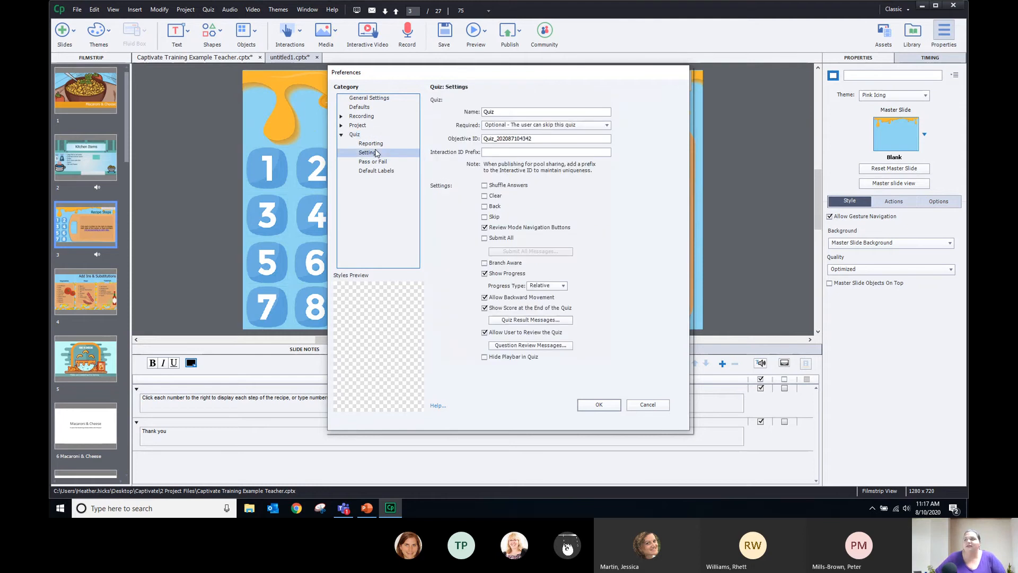
left_click(561, 126)
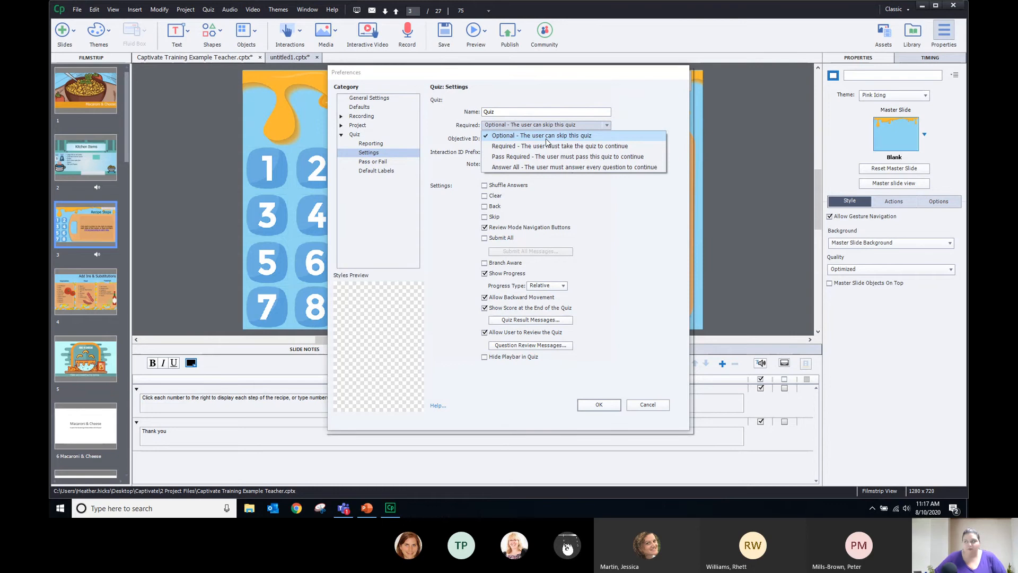
left_click(611, 211)
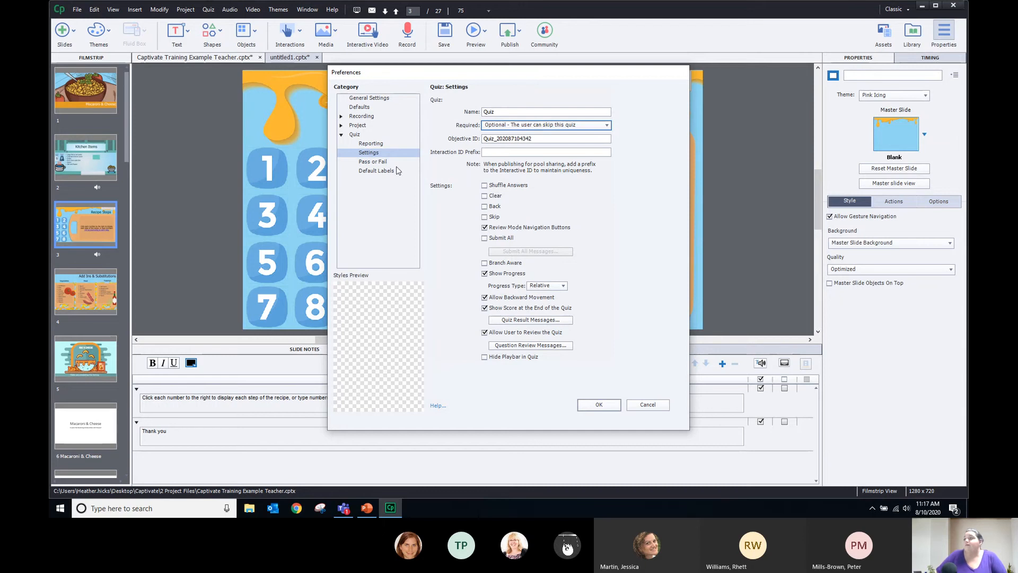
left_click(378, 163)
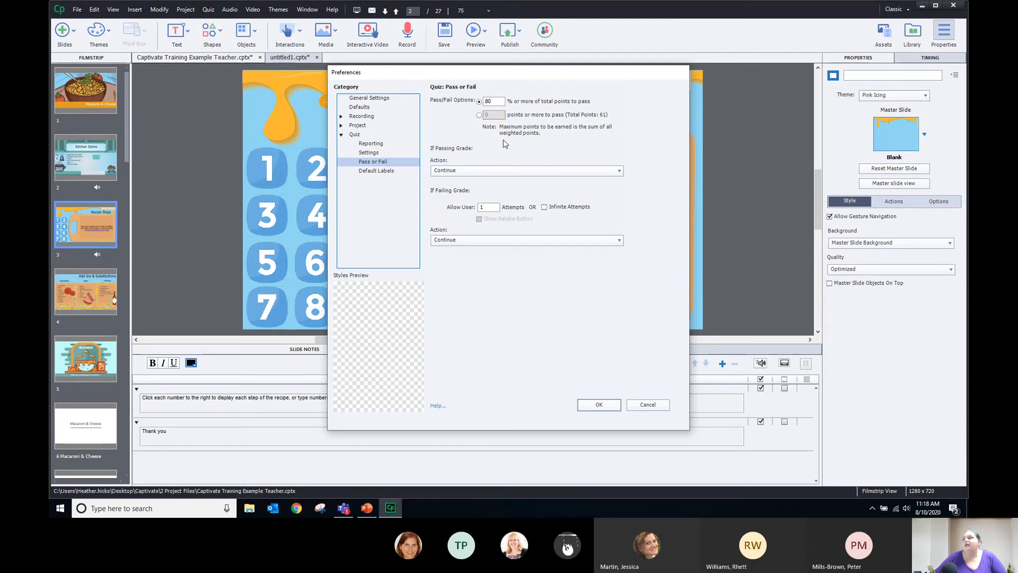
left_click(478, 115)
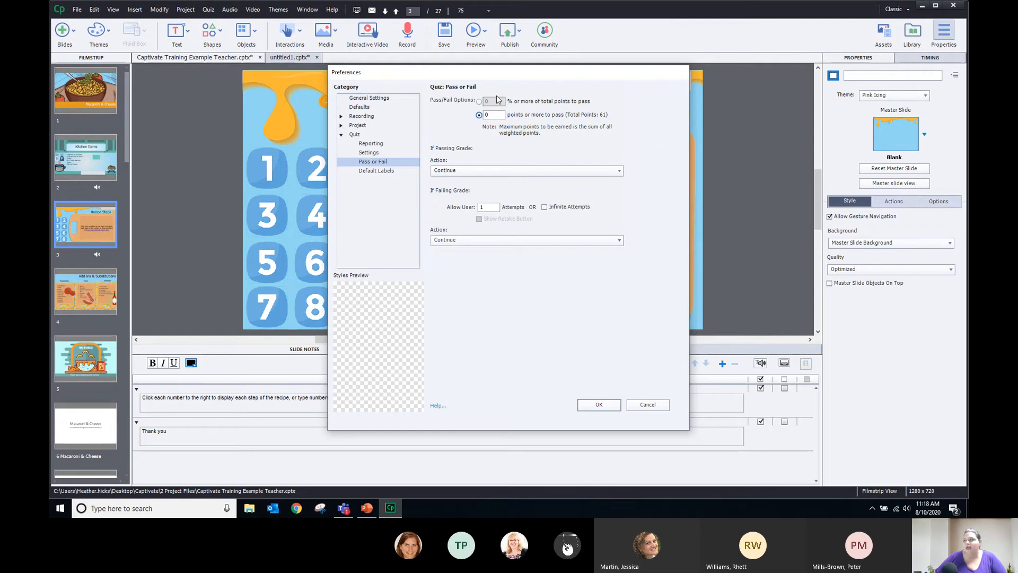
left_click(479, 102)
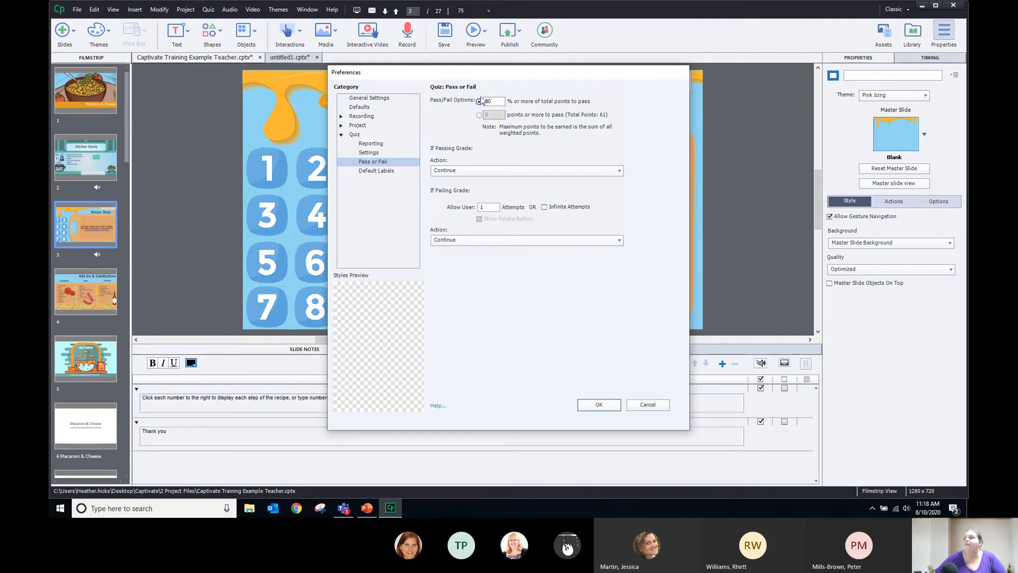
left_click(463, 169)
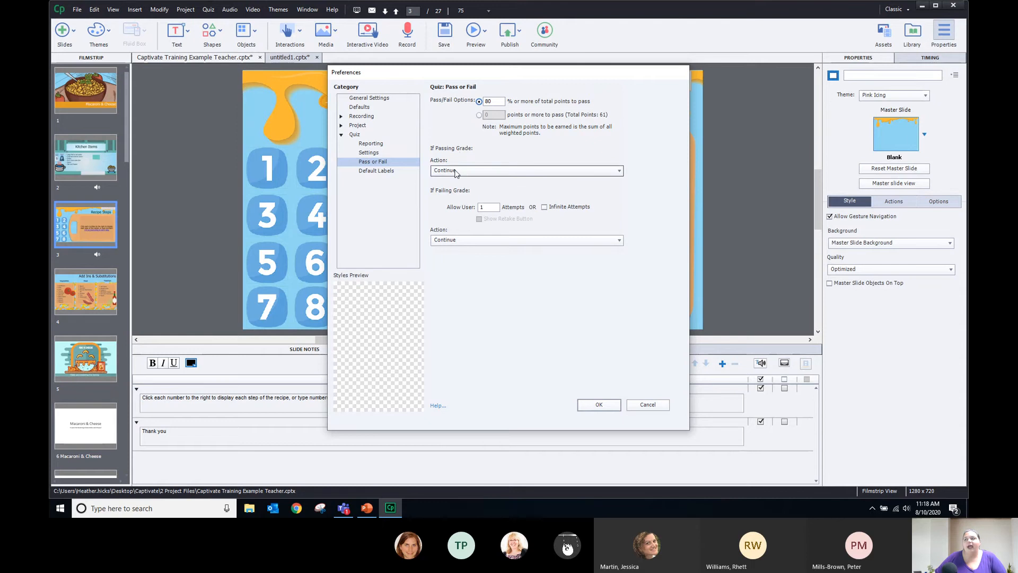
left_click(466, 169)
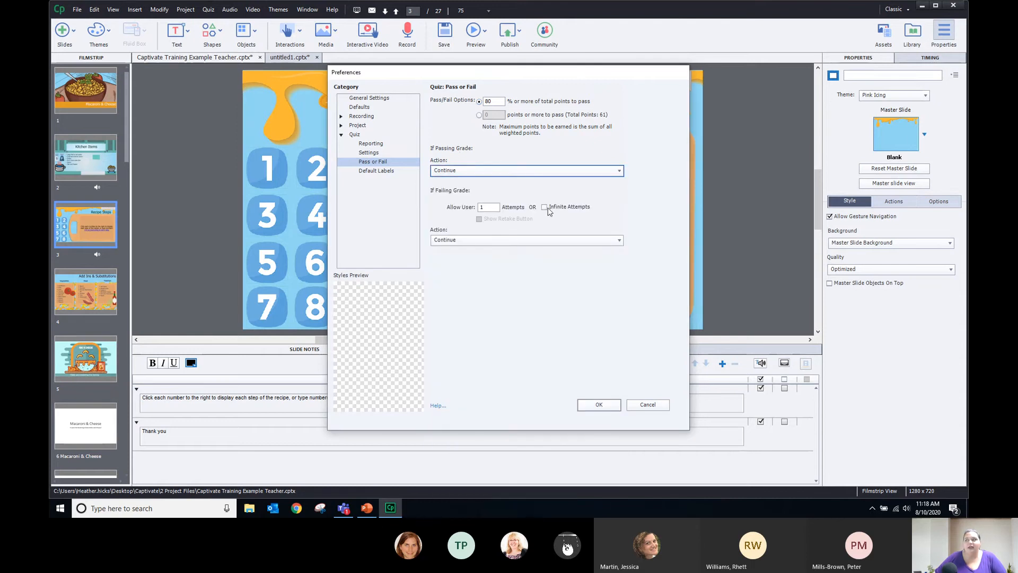
left_click(444, 241)
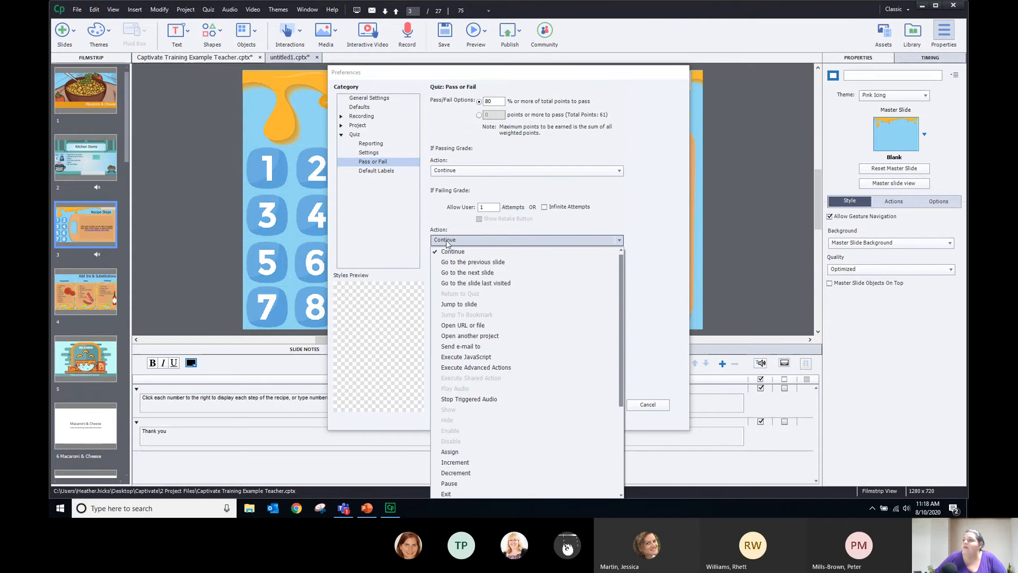
left_click(630, 196)
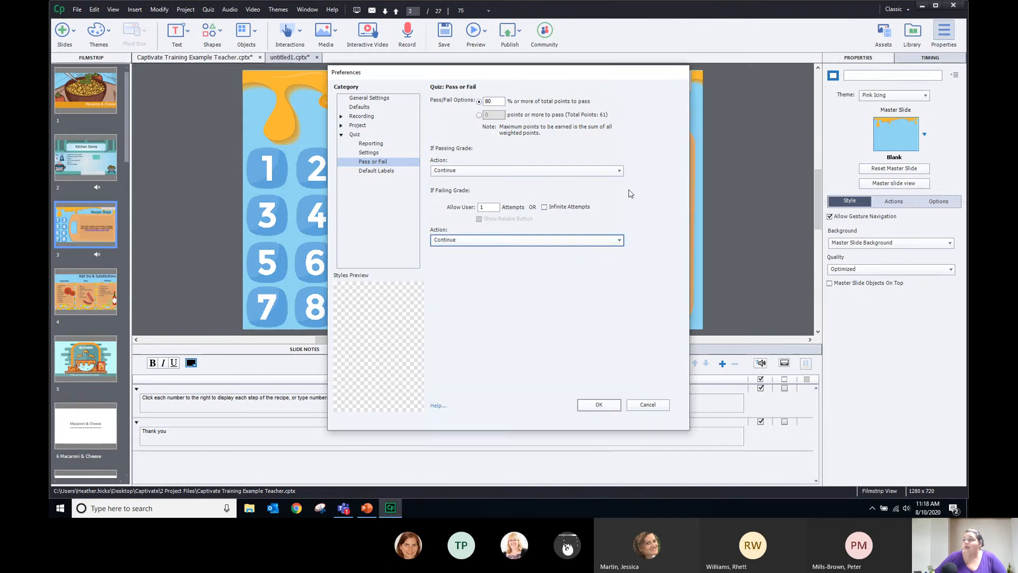
left_click(523, 171)
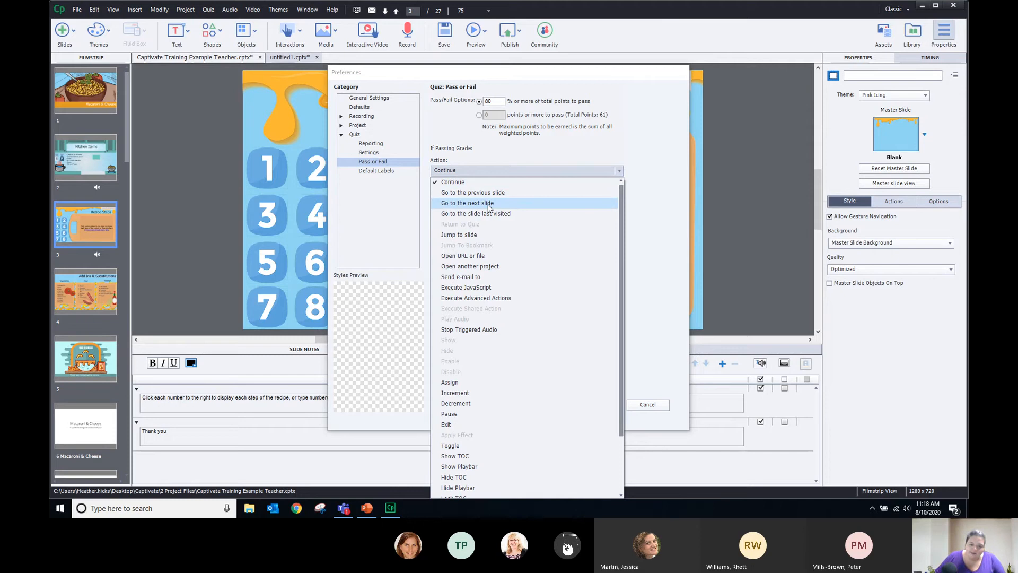
left_click(518, 171)
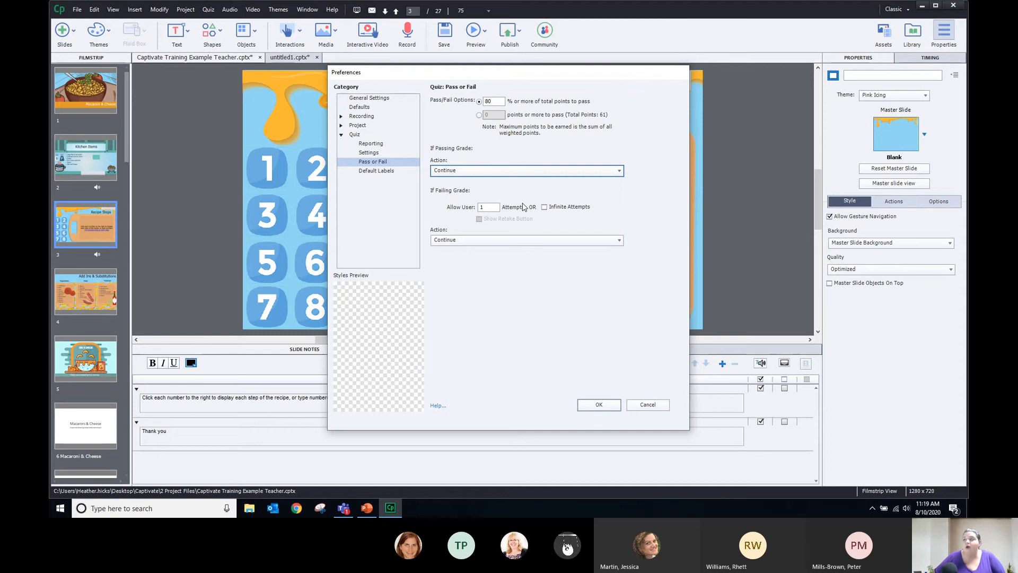
Allow 3 quiz attempts instead of infinite and show the Retake button
left_click(545, 207)
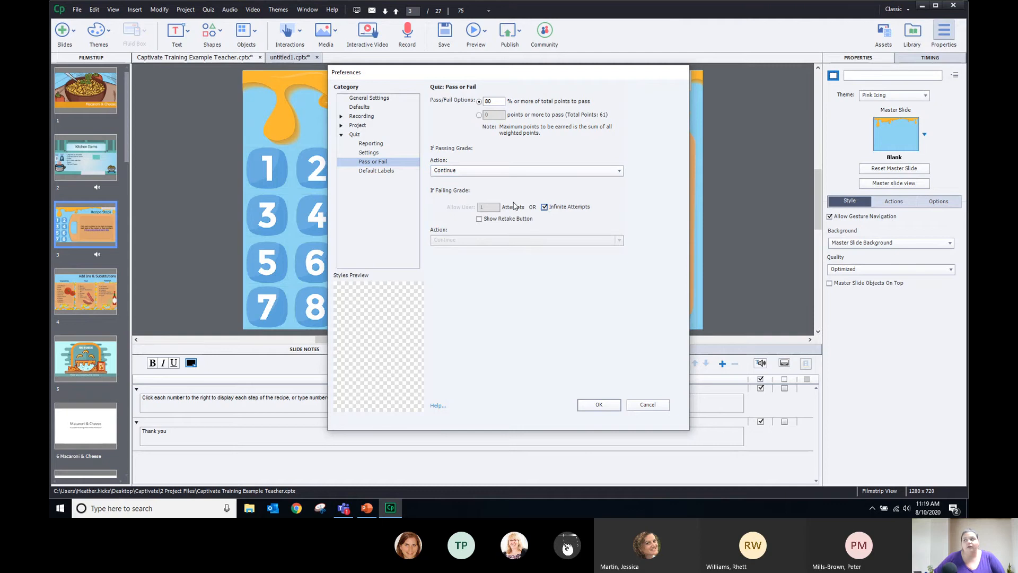
left_click(545, 208)
double_click(489, 206)
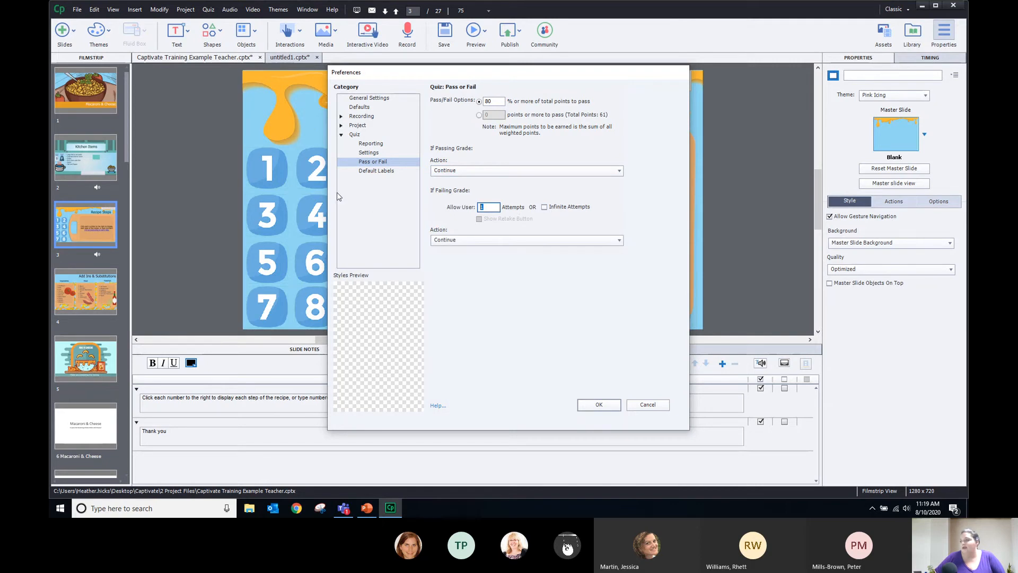
type("3")
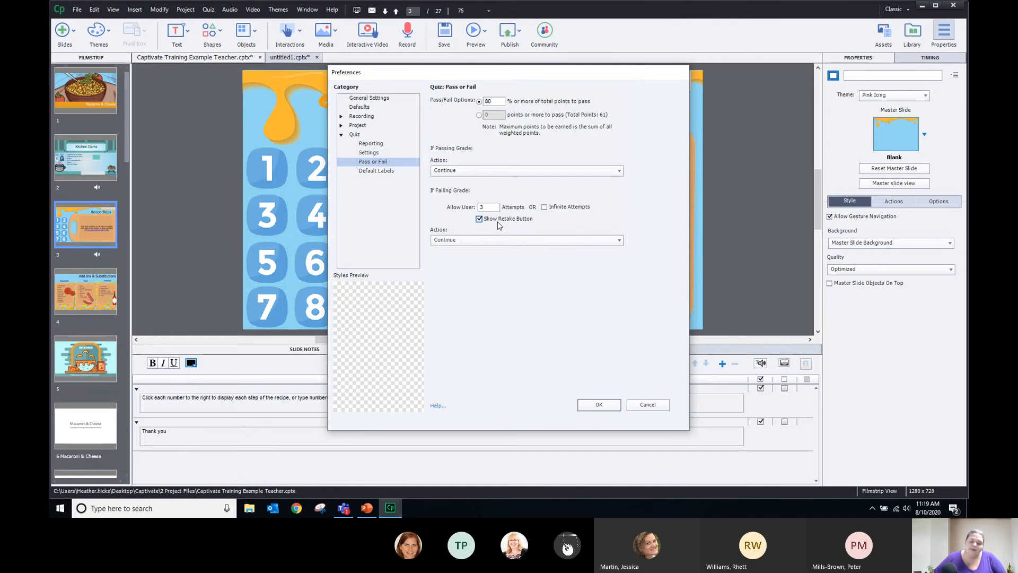
left_click(489, 240)
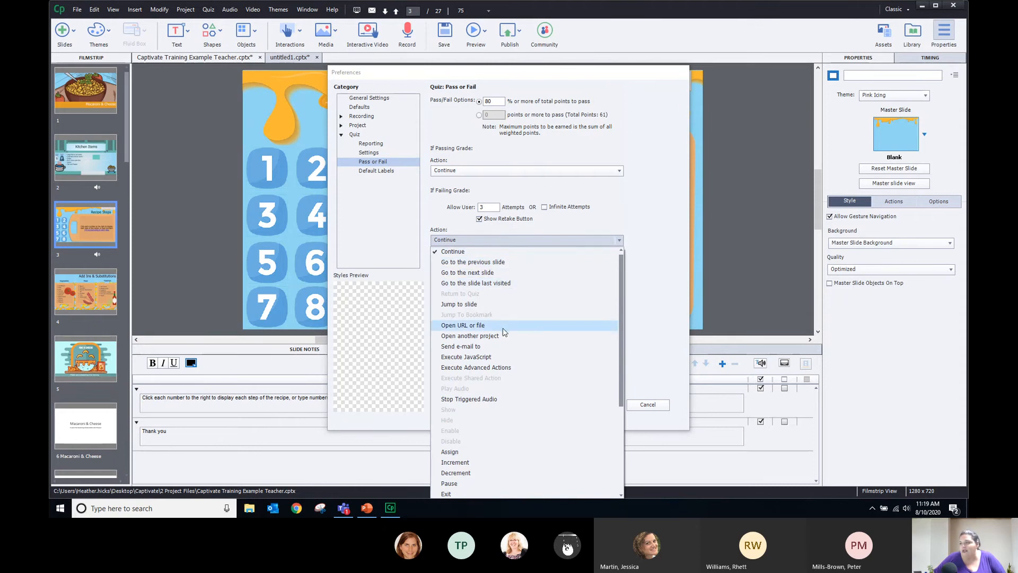
Make a failing grade send an e-mail to the administrator's address, then save the preferences
left_click(506, 346)
left_click(536, 260)
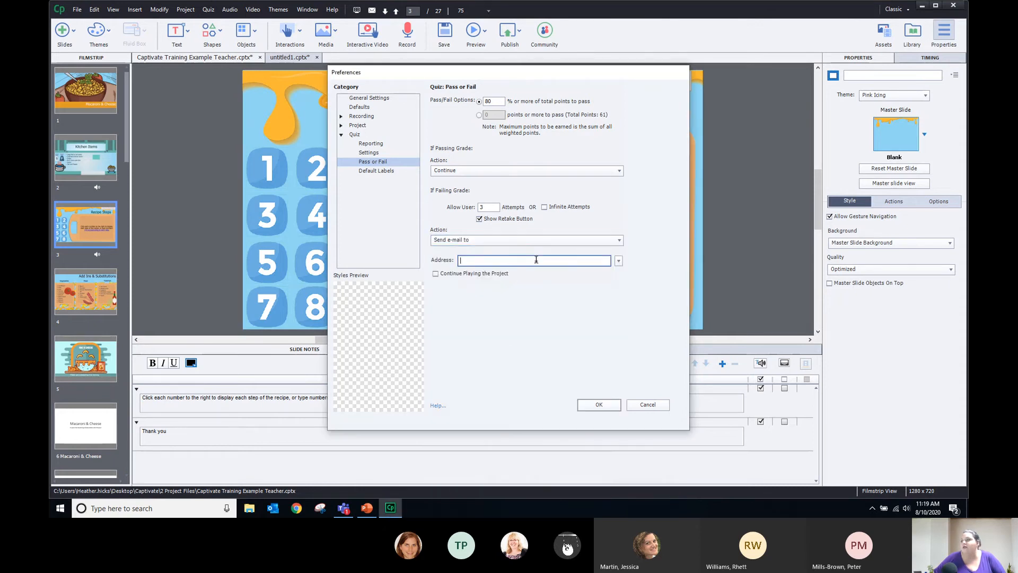
left_click(618, 261)
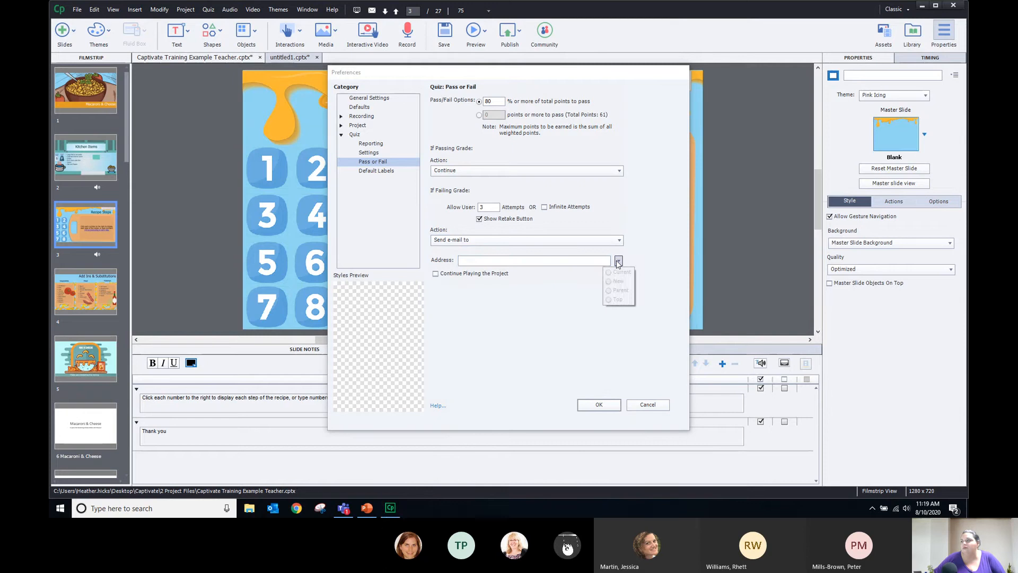
left_click(501, 260)
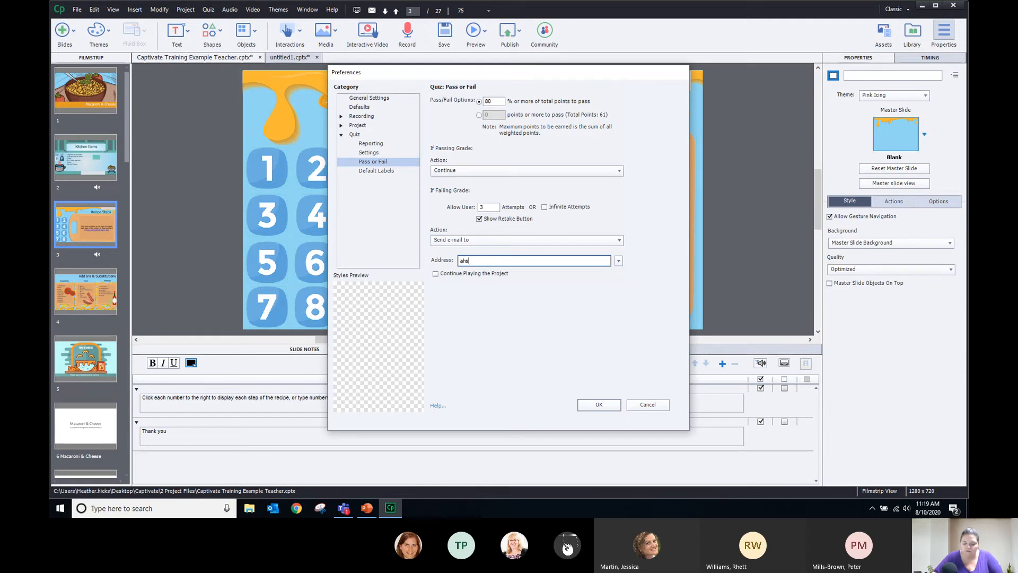
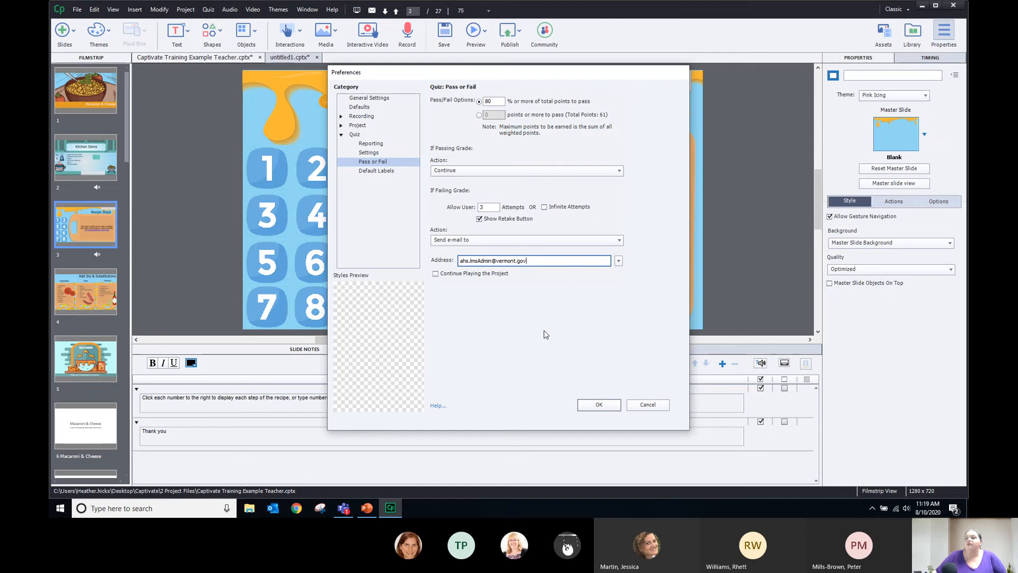
left_click(613, 278)
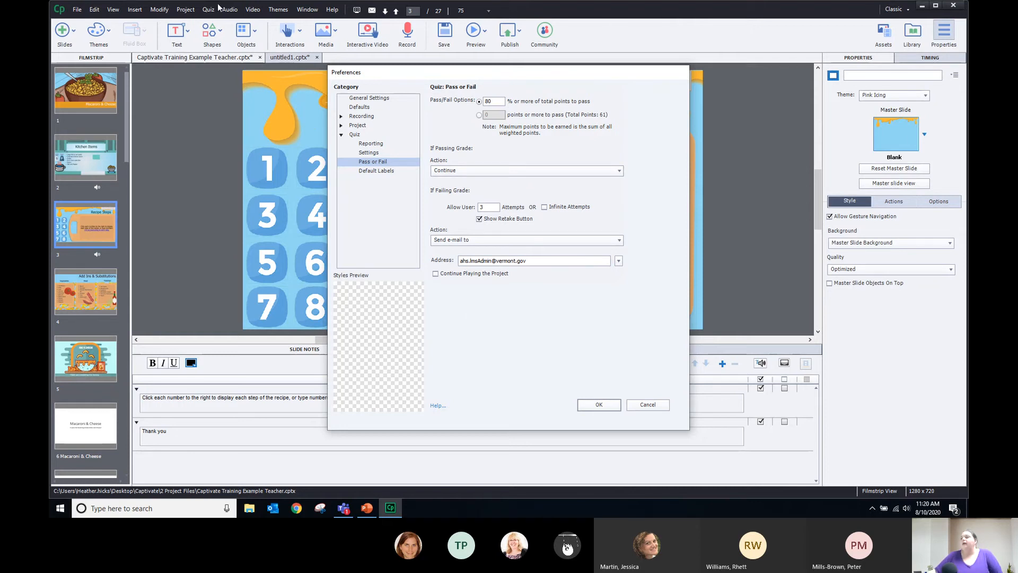
left_click(599, 405)
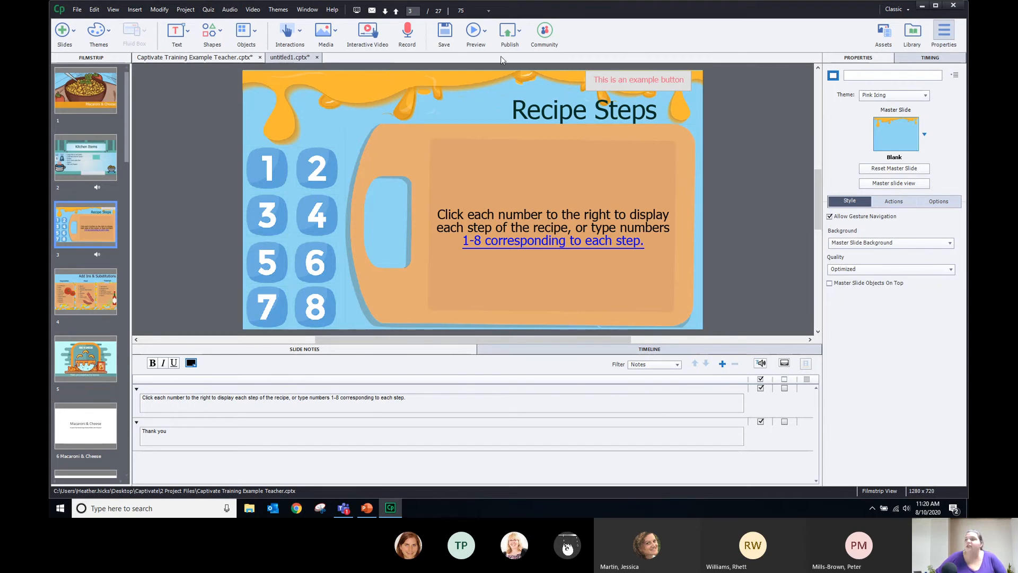
Look over the Preview options, then bring up the Publish to Computer settings
left_click(486, 32)
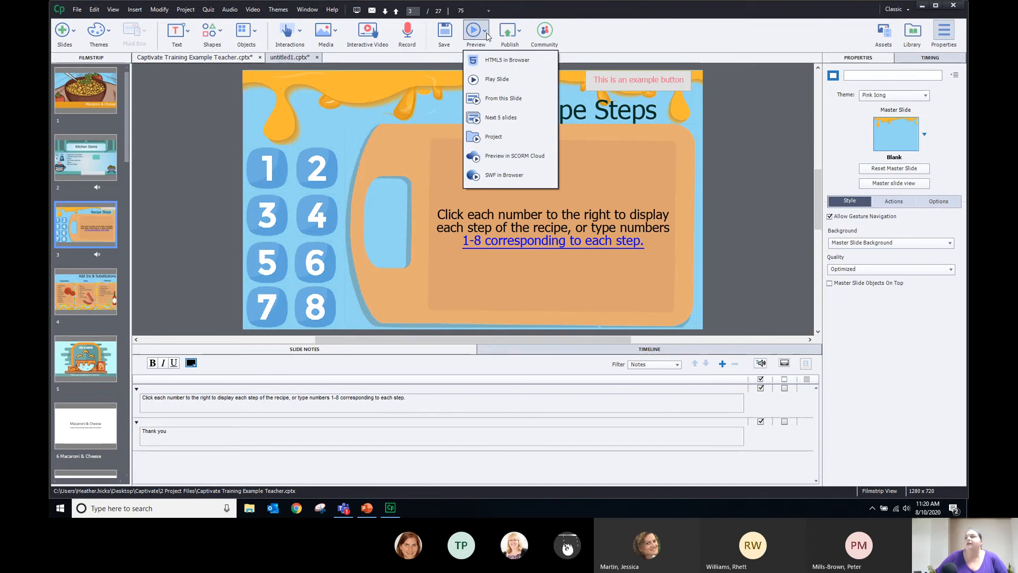
left_click(500, 29)
left_click(501, 31)
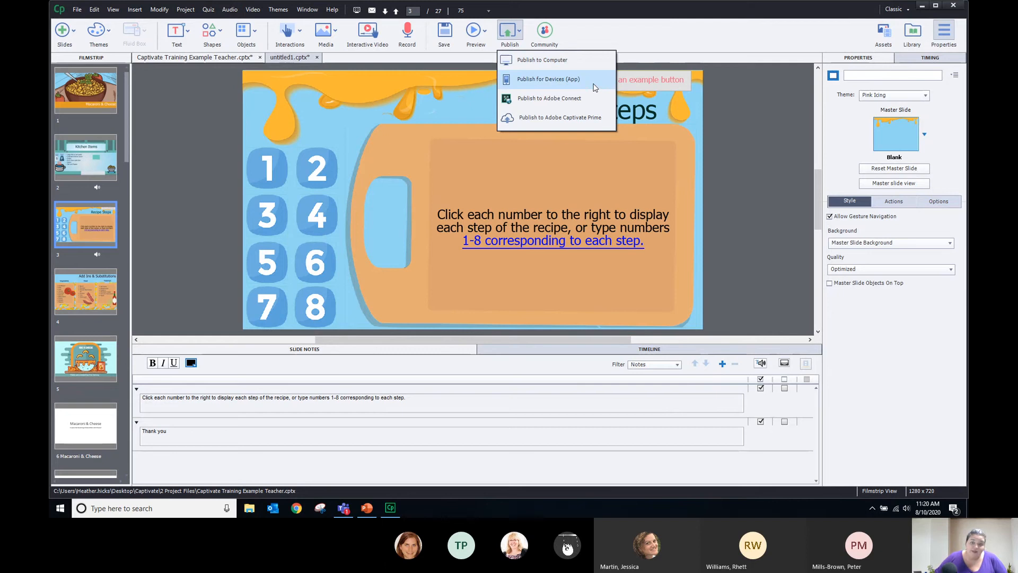
left_click(546, 62)
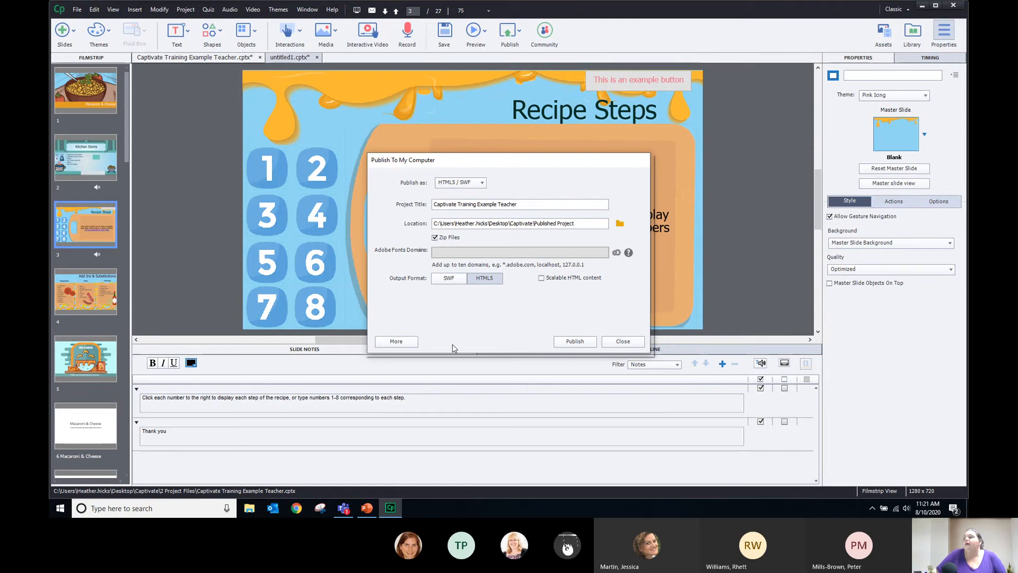
Try SWF output on and off, leaving HTML5 only, and list the Publish as formats
left_click(460, 281)
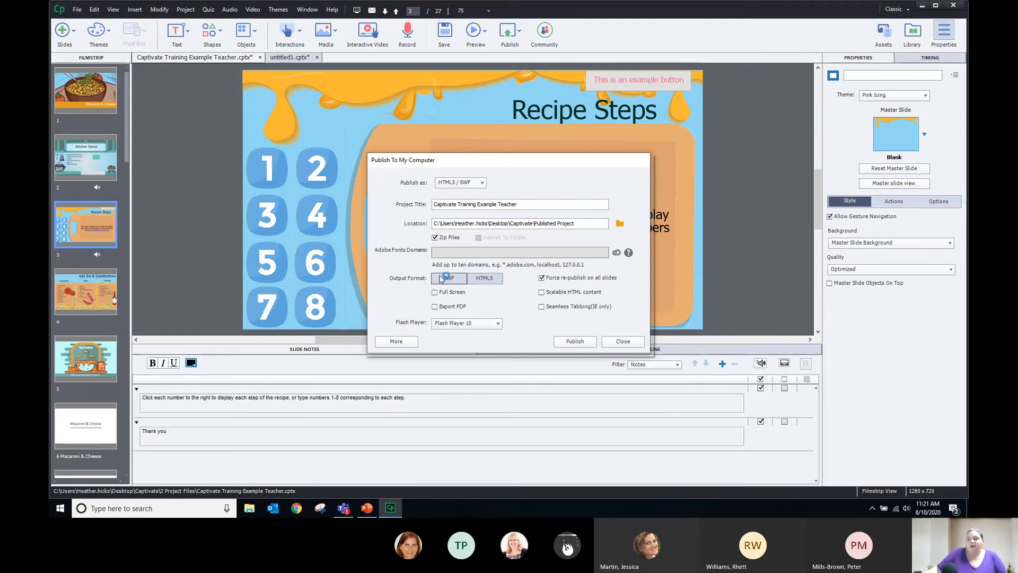
left_click(451, 281)
left_click(448, 280)
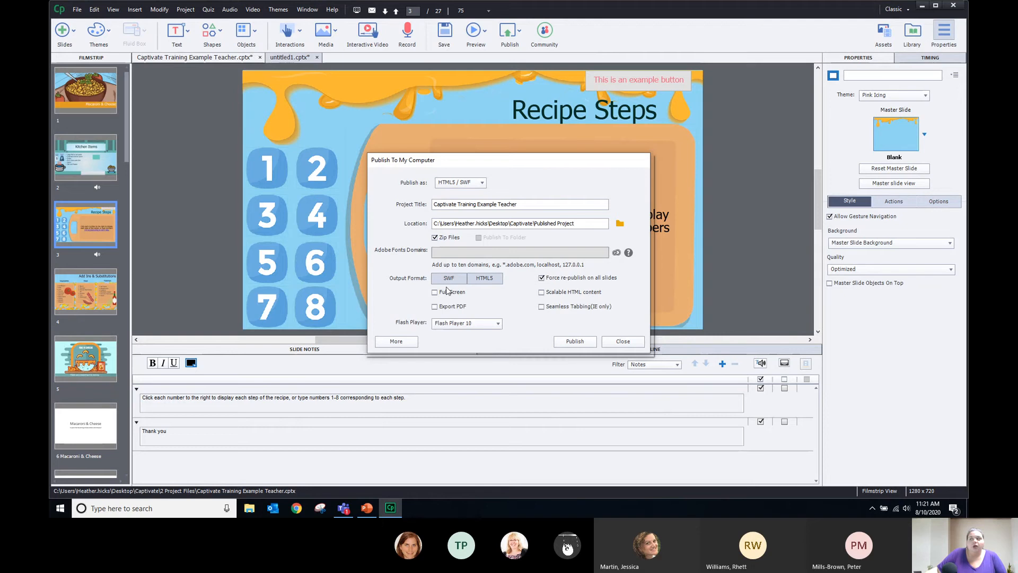
left_click(450, 280)
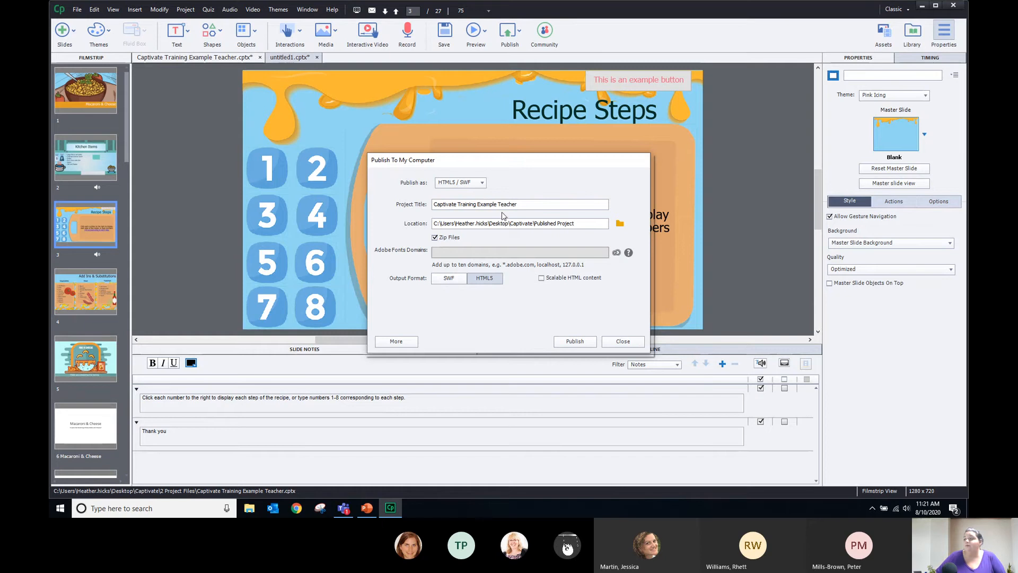
left_click(482, 182)
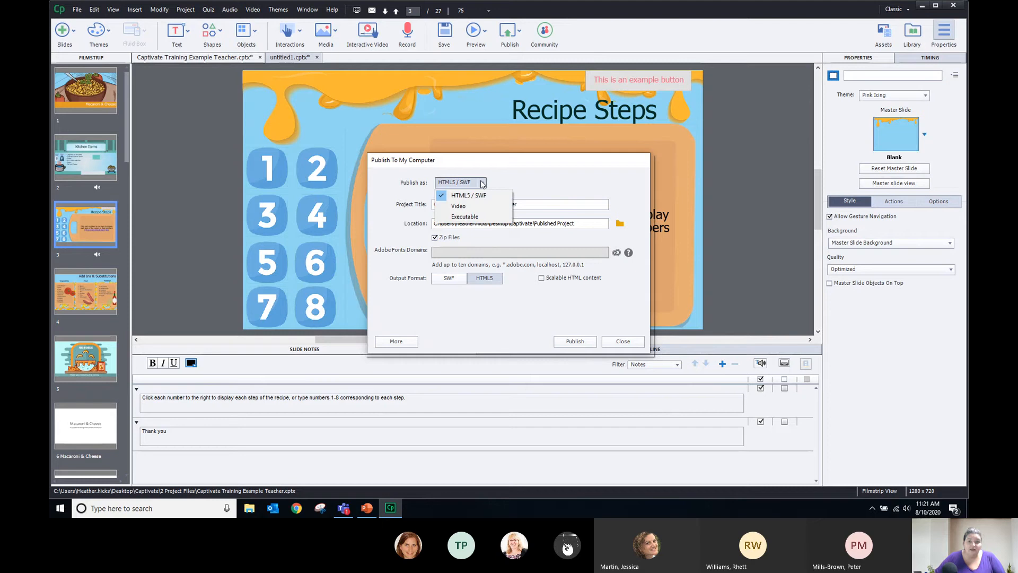
left_click(470, 206)
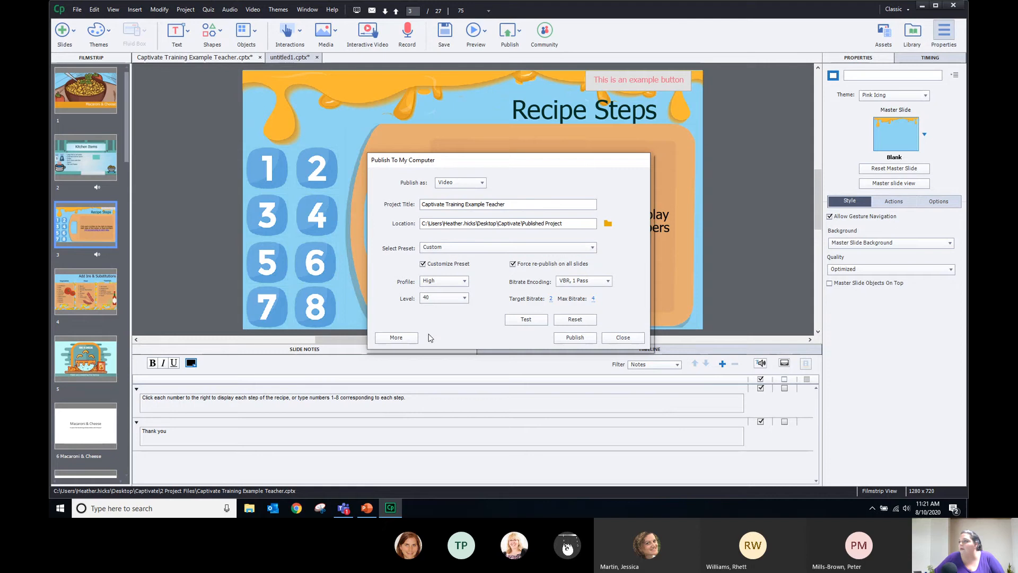
left_click(397, 338)
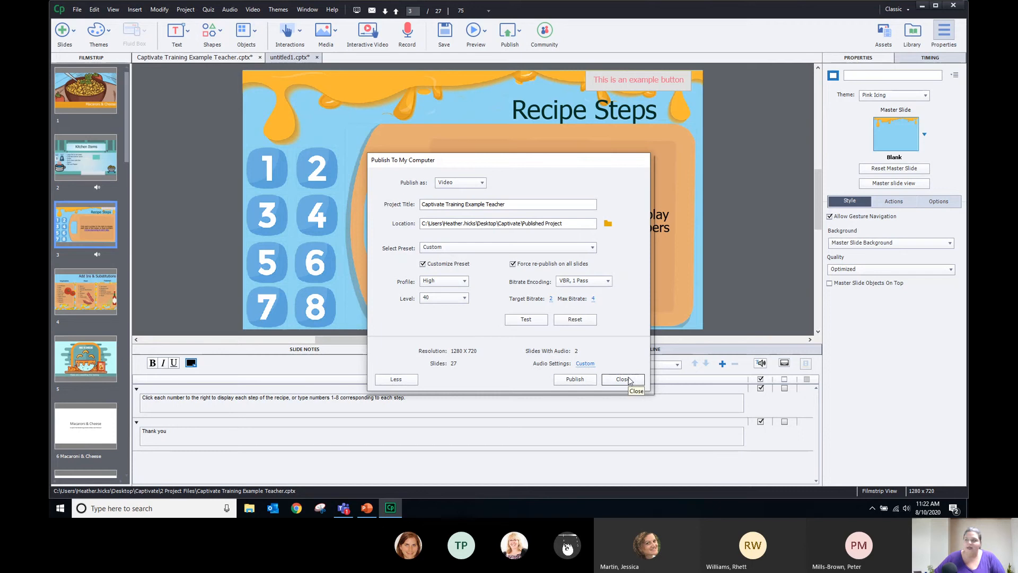
left_click(453, 183)
left_click(468, 195)
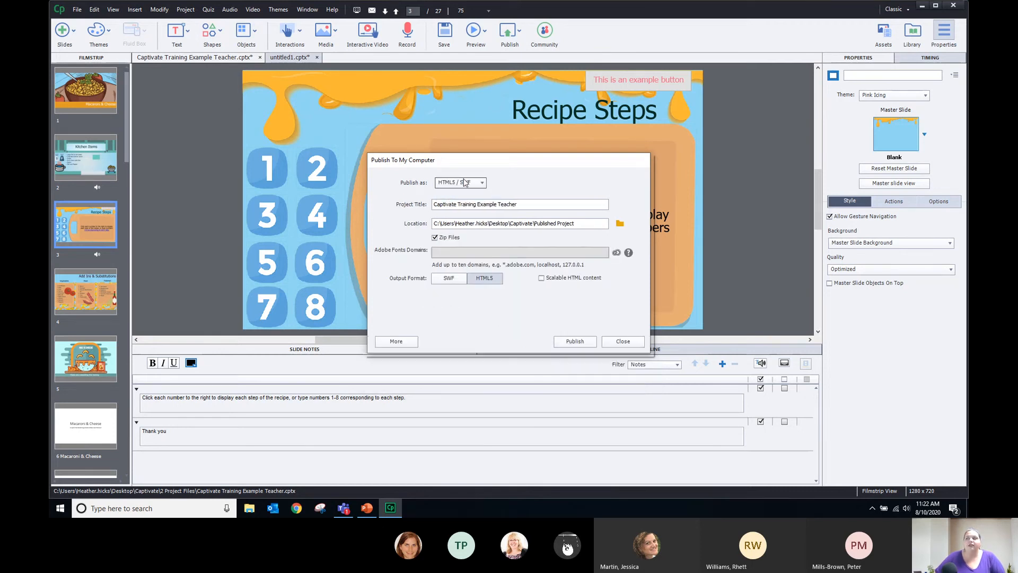
Toggle HTML5 output off and on, then close Publish To My Computer without publishing
left_click(487, 281)
left_click(487, 282)
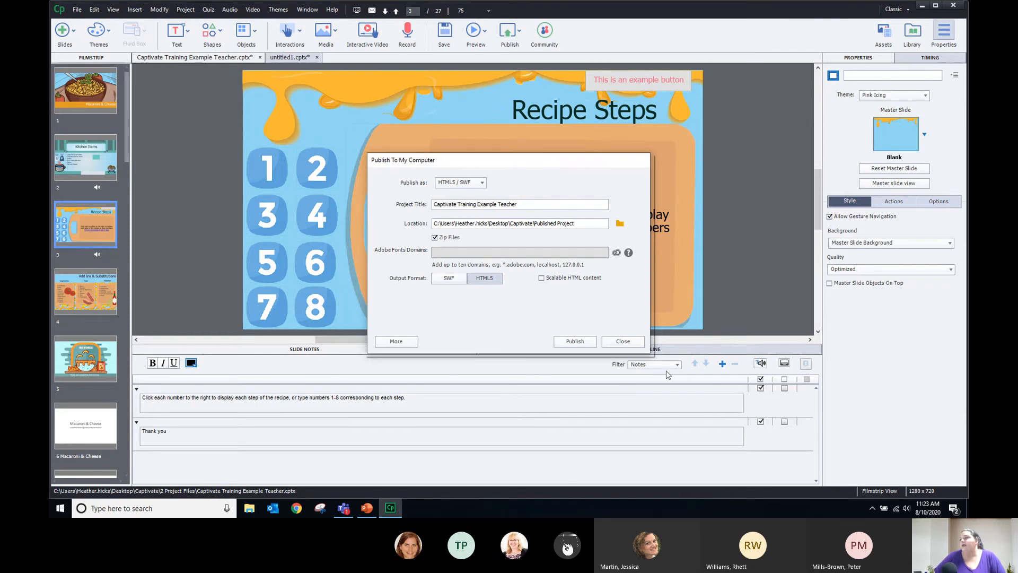
left_click(623, 341)
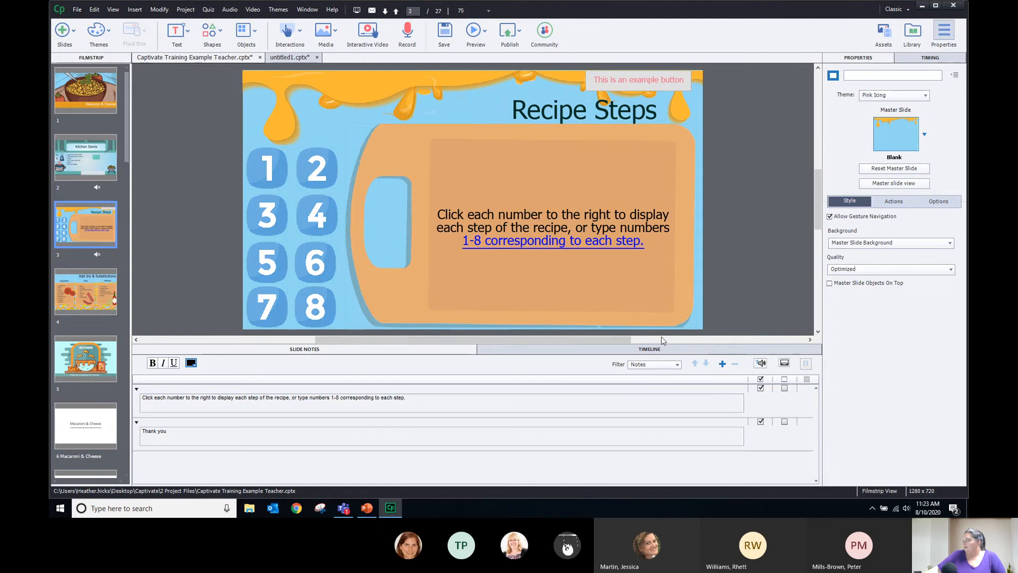
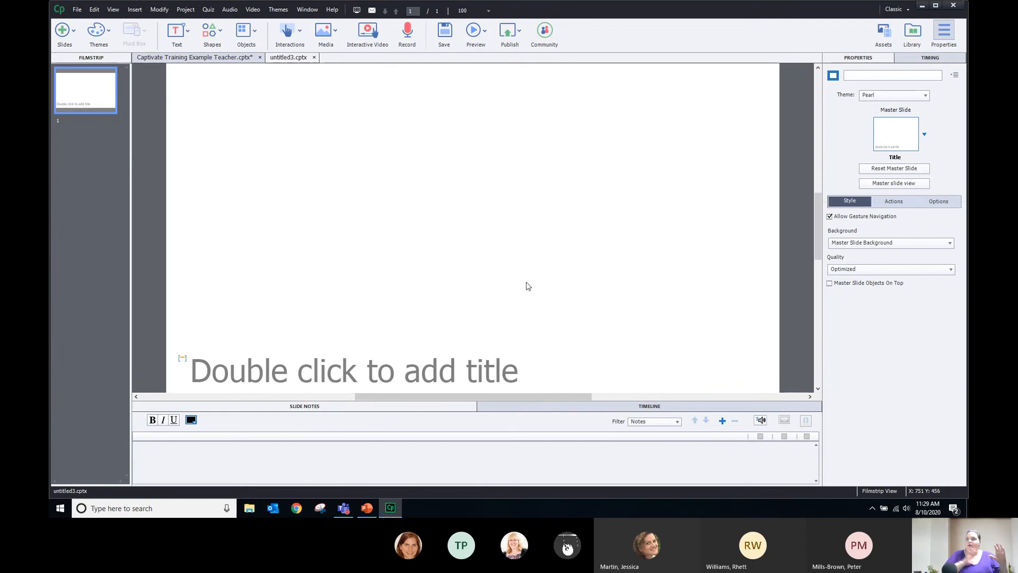
left_click(210, 60)
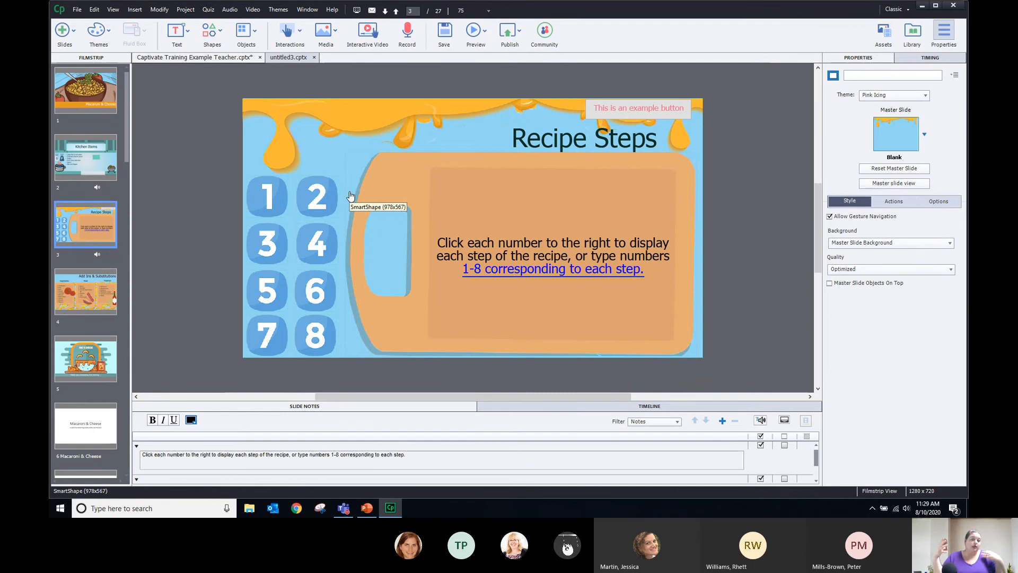
left_click(77, 284)
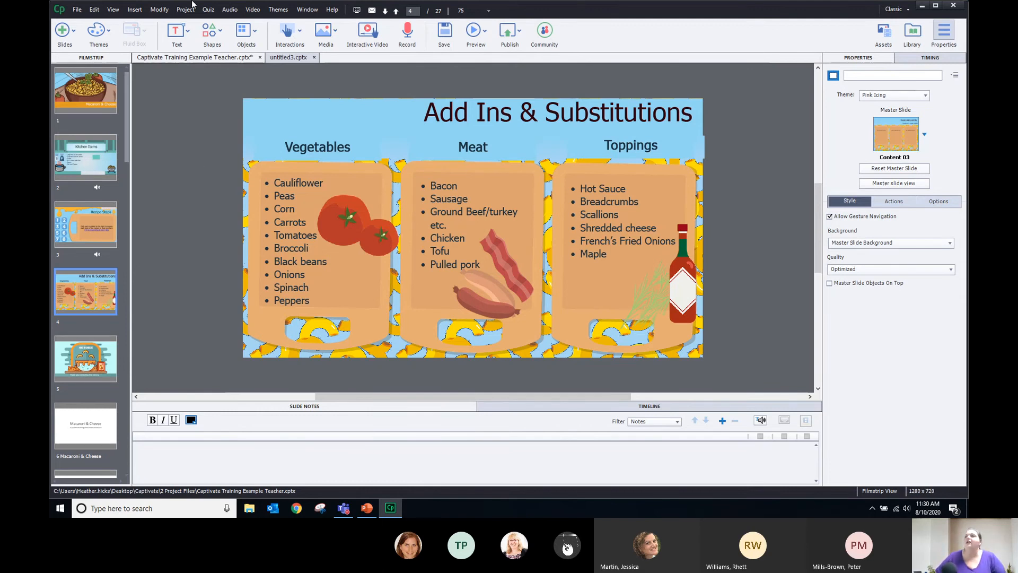
left_click(289, 58)
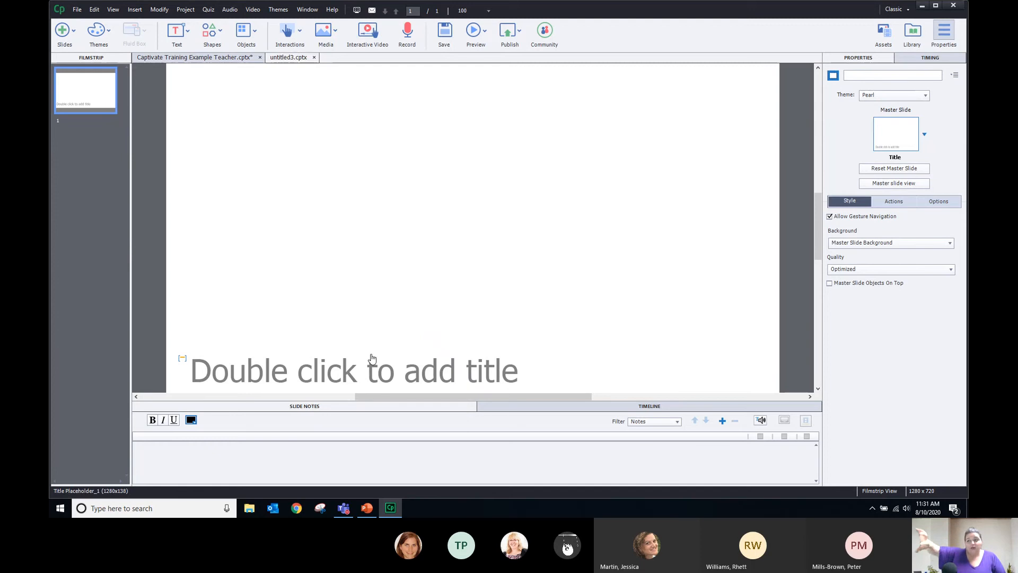
Switch to Master Slide view and select the Pearl main master in the filmstrip
left_click(885, 183)
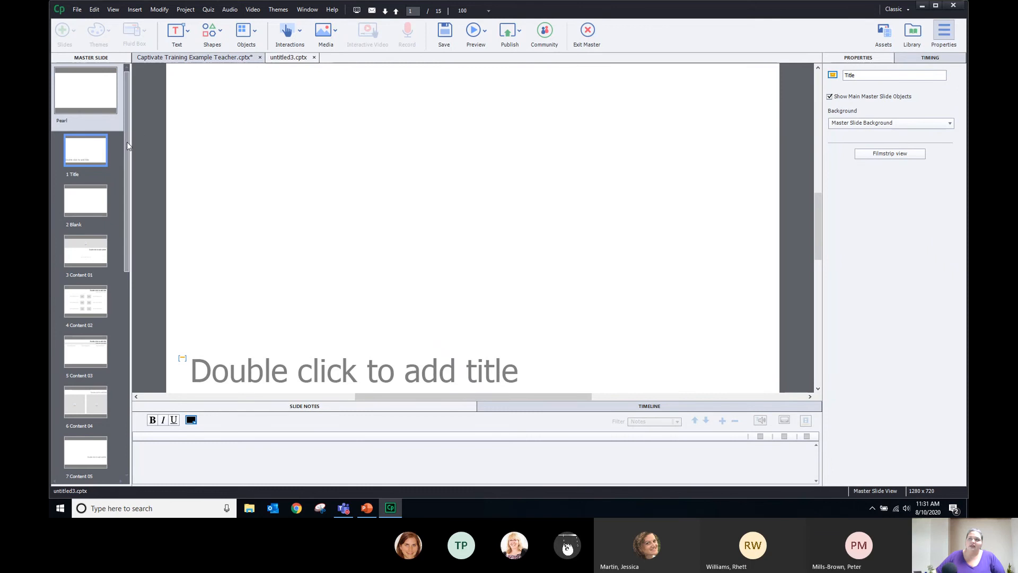
left_click_drag(126, 142, 125, 246)
left_click(89, 97)
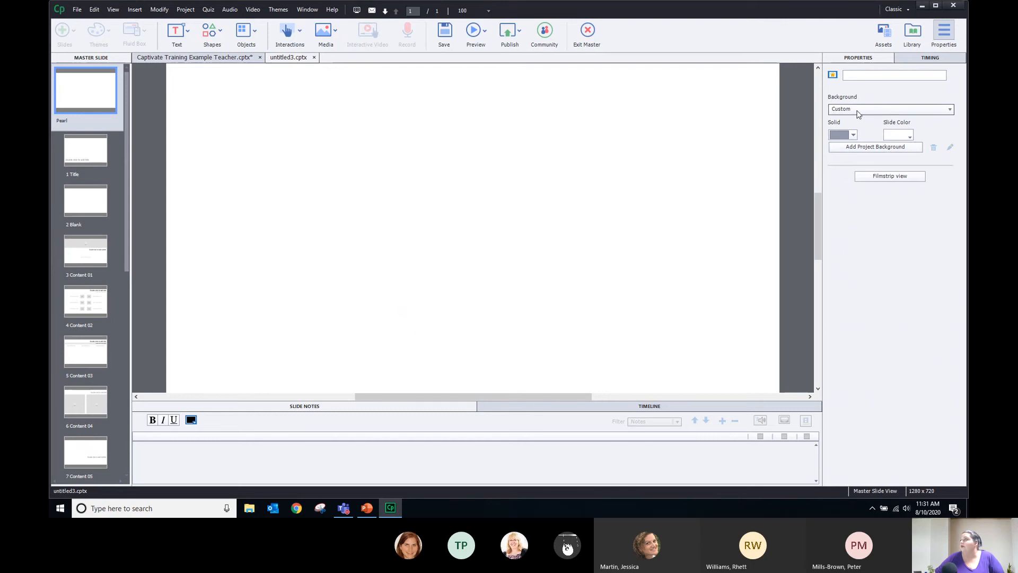
Set the Pearl master's background type to Project Background and start adding an image
left_click(859, 145)
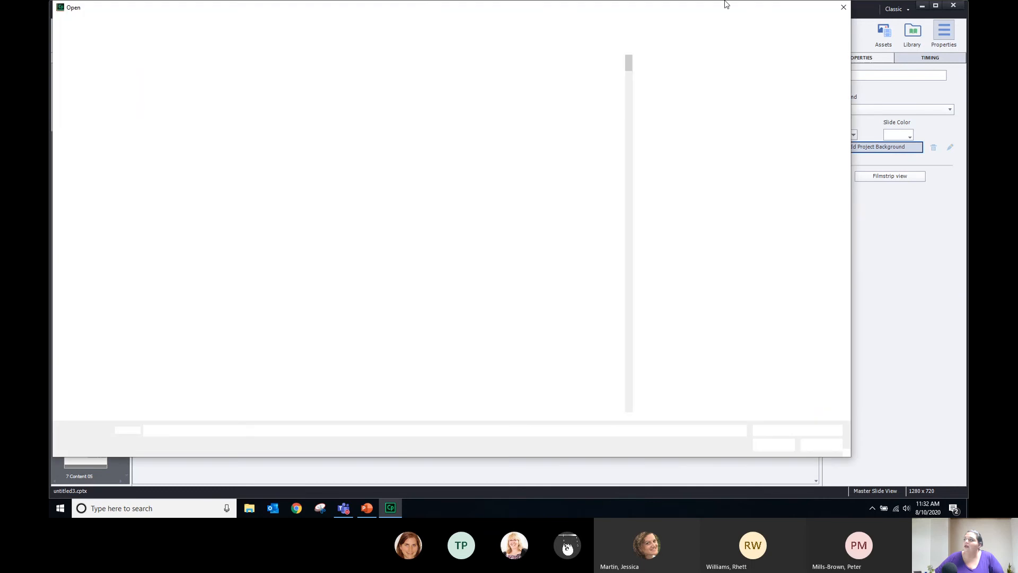
left_click(843, 7)
left_click(867, 108)
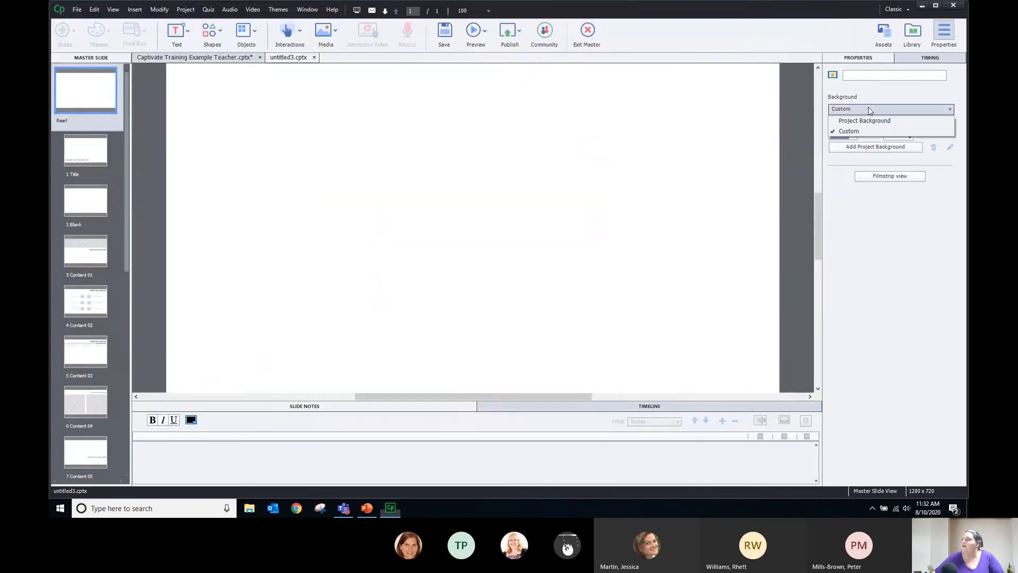
left_click(864, 120)
left_click(865, 126)
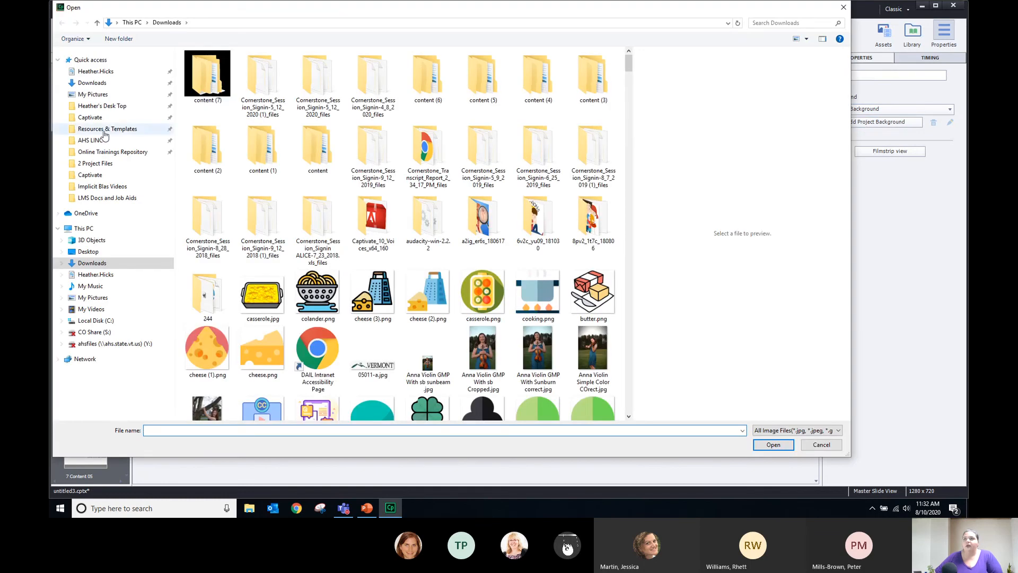
In Resources & Templates > Animated or Abstract backgrounds, choose blog-eLearning-templates.png
left_click(107, 129)
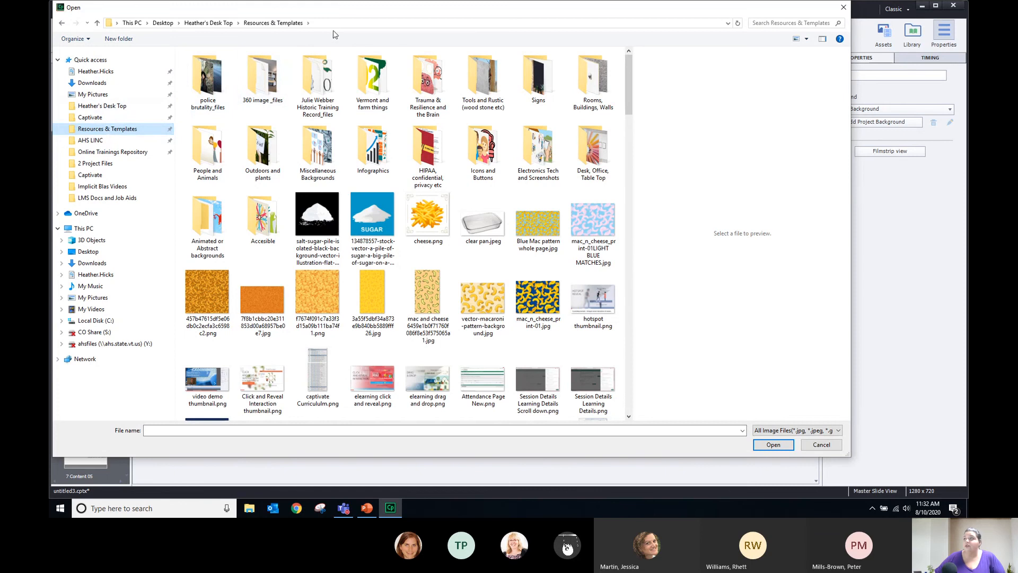
left_click(205, 231)
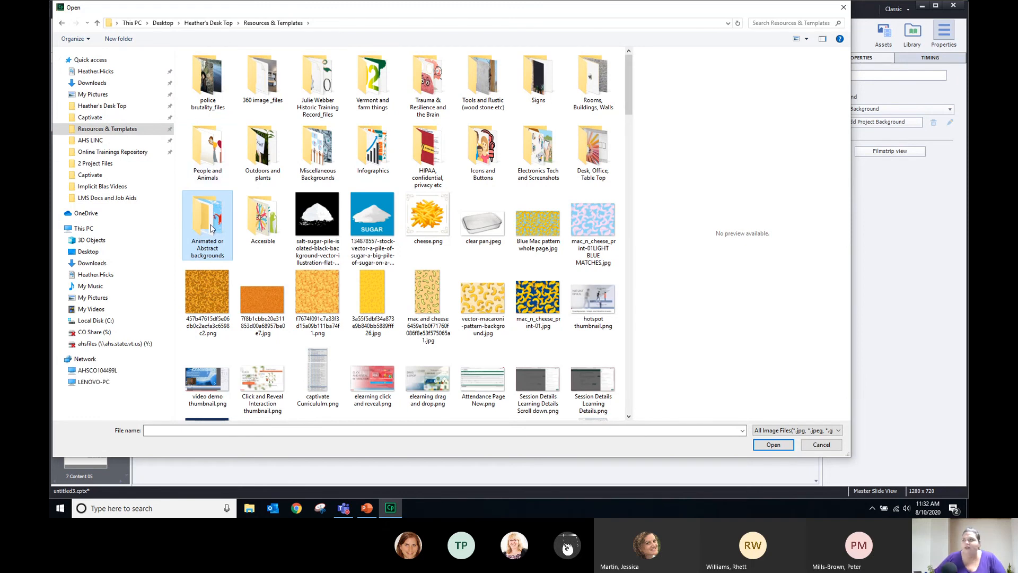
double_click(215, 227)
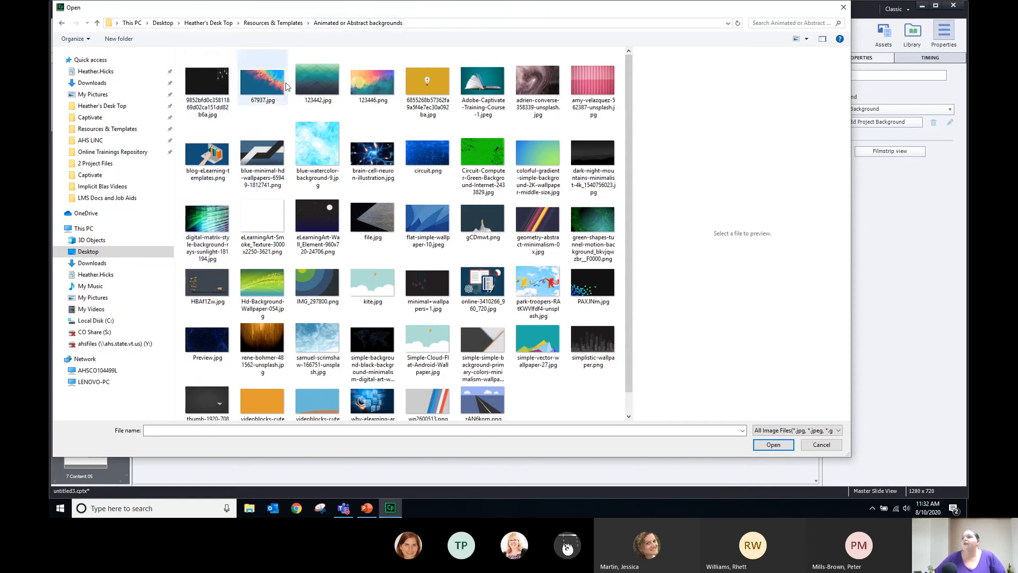
left_click(371, 91)
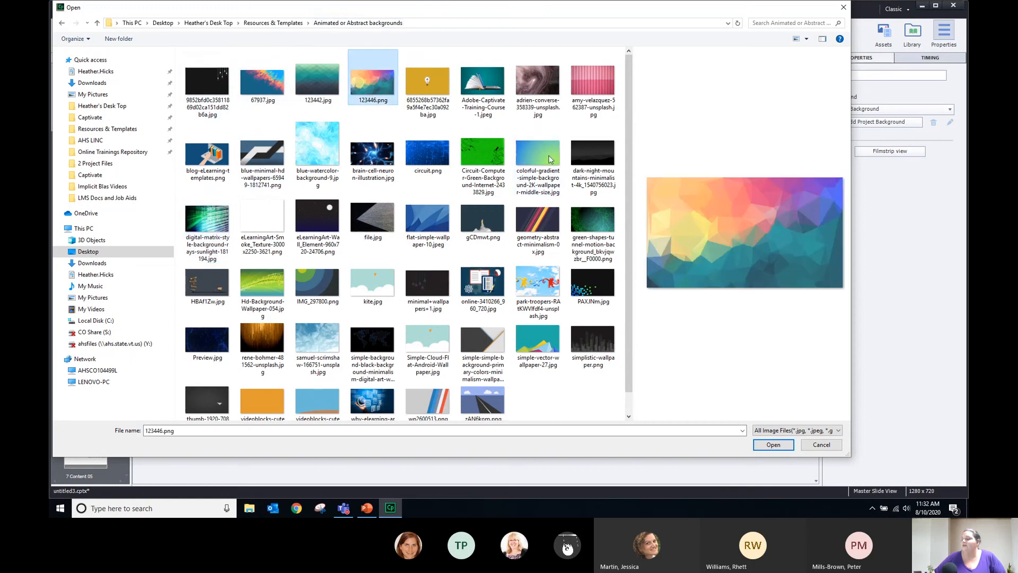
left_click(434, 72)
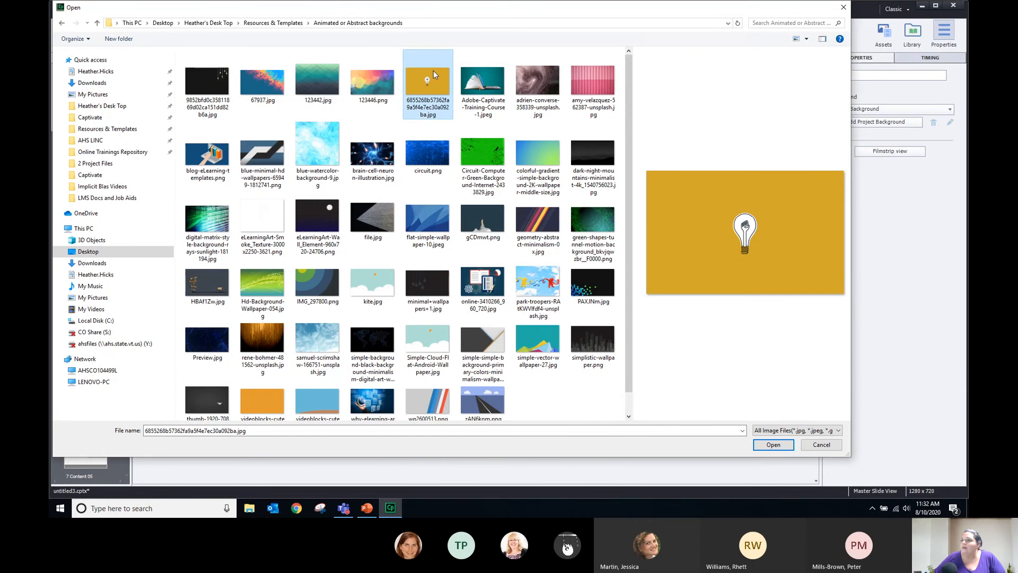
left_click(262, 404)
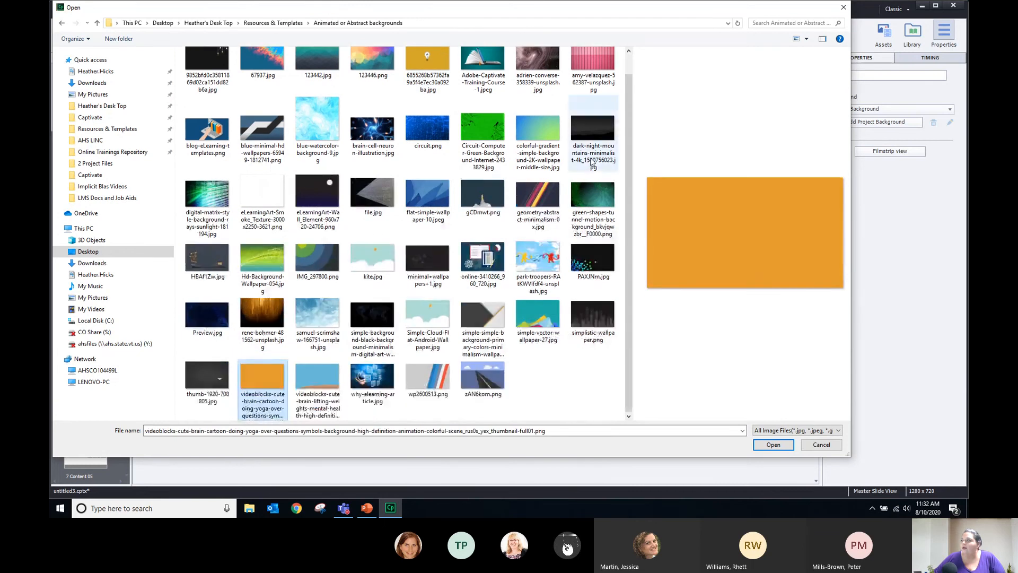
scroll(377, 80, "up", 2)
left_click(419, 79)
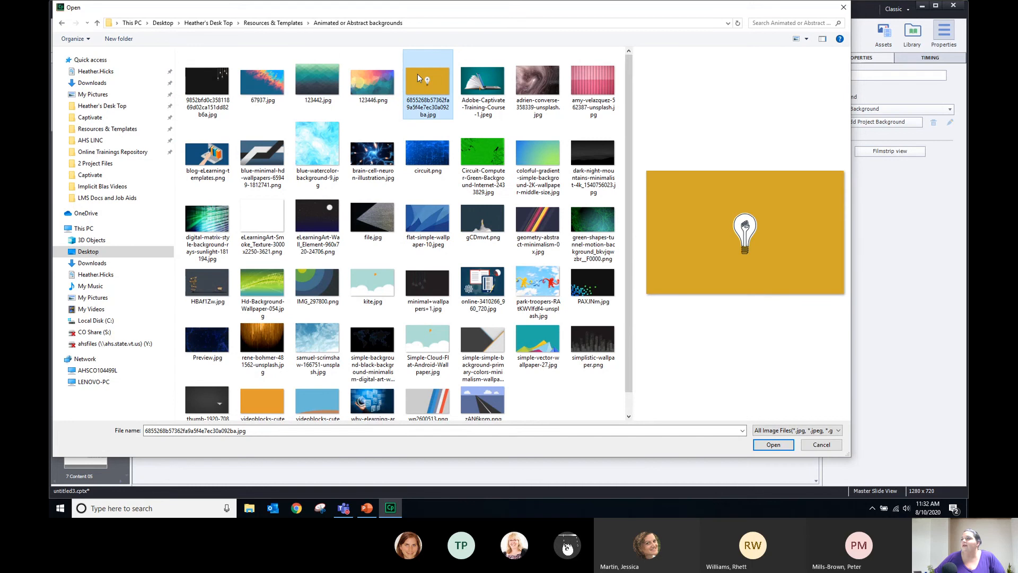
left_click(226, 140)
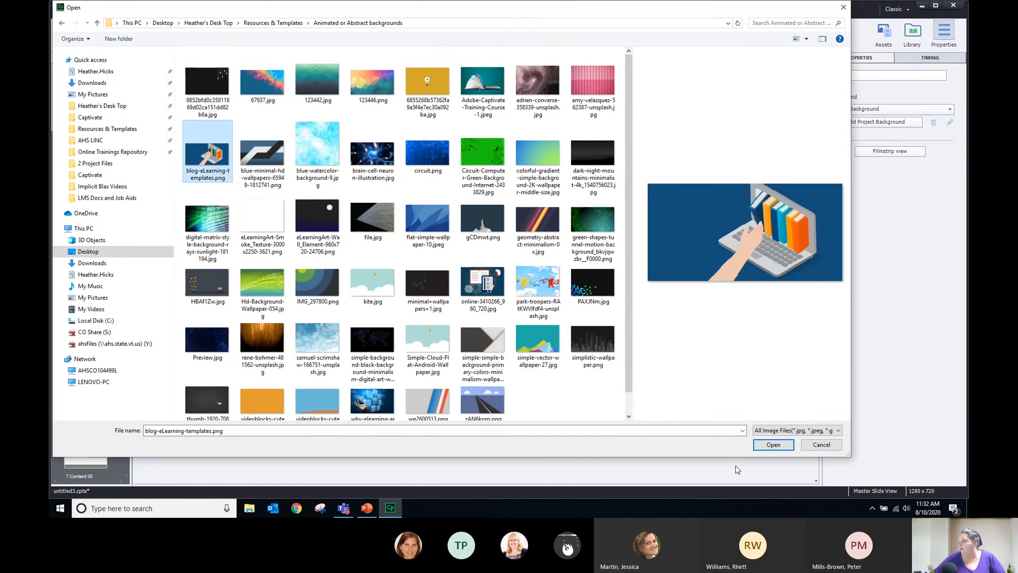
Load blog-eLearning-templates.png into the Resize/Crop Image dialog (2000 x 1000, Fit to Stage)
left_click(767, 447)
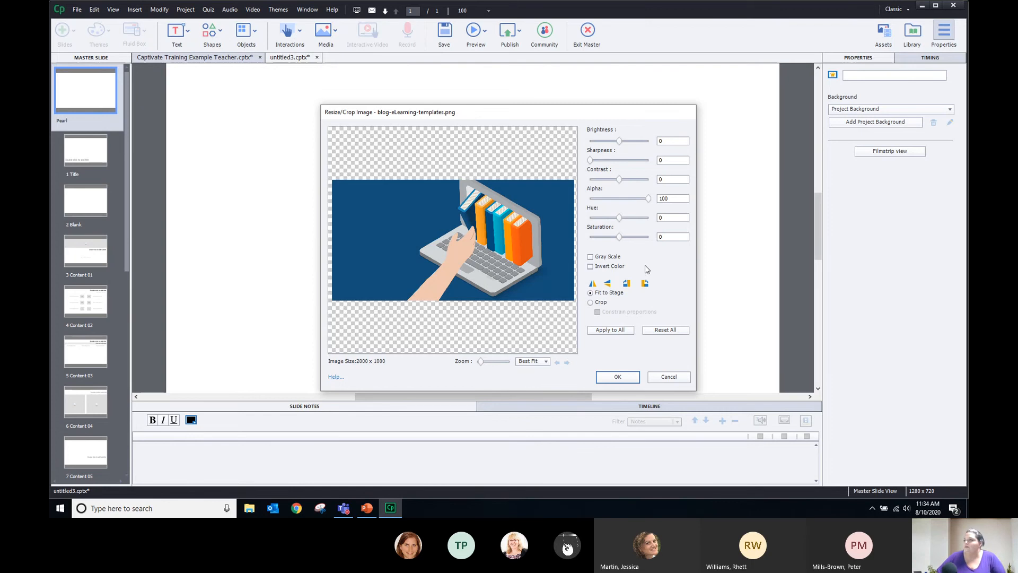
Crop blog-eLearning-templates.png to a 1280 x 719 area and apply it as the Pearl background
left_click(590, 302)
left_click_drag(423, 235, 430, 231)
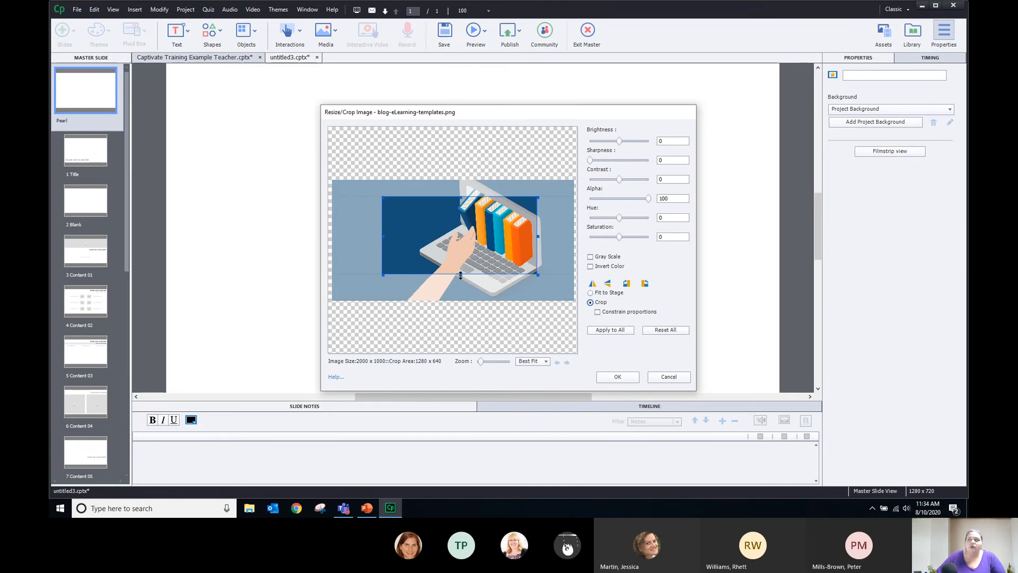
left_click_drag(460, 275, 463, 286)
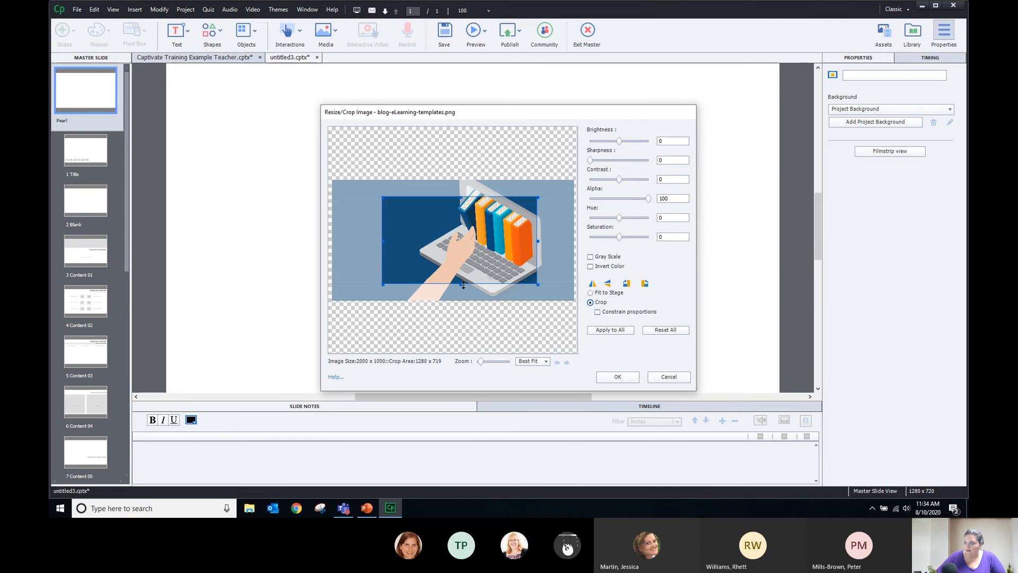
left_click_drag(469, 238, 455, 237)
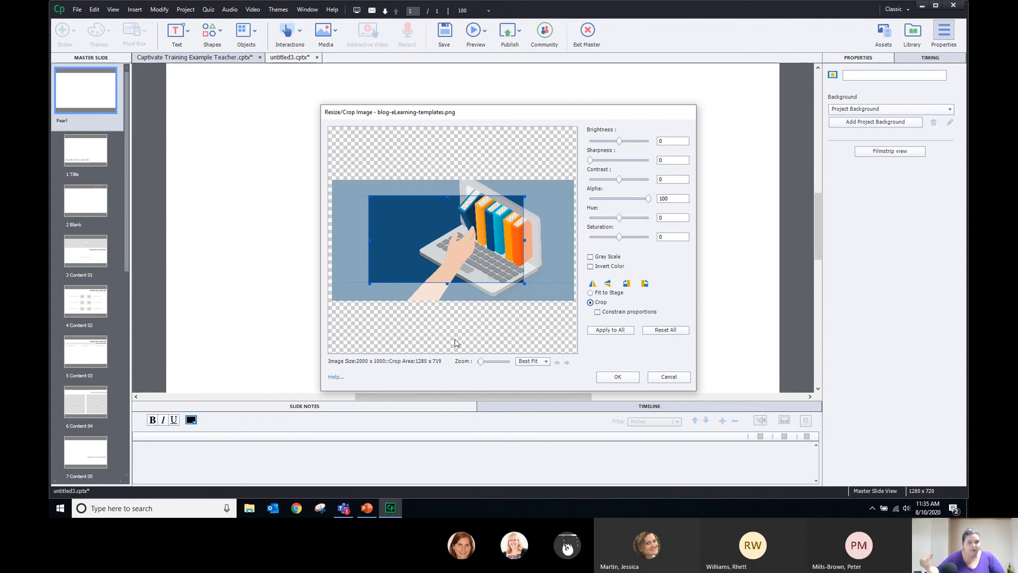
left_click(625, 377)
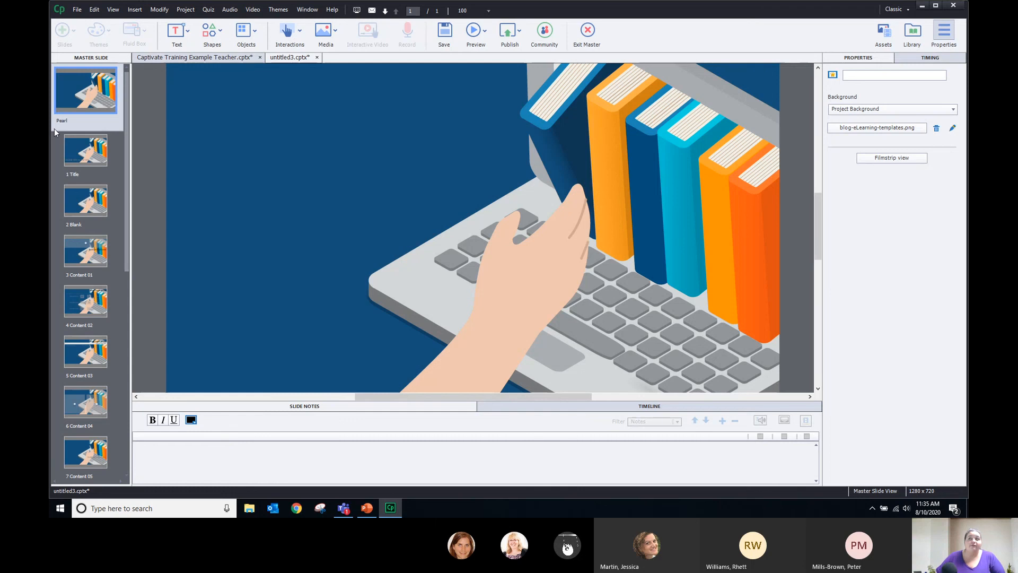
Check the Title, Blank and Content 01 layouts, then open the Blank master's Background options
left_click(77, 156)
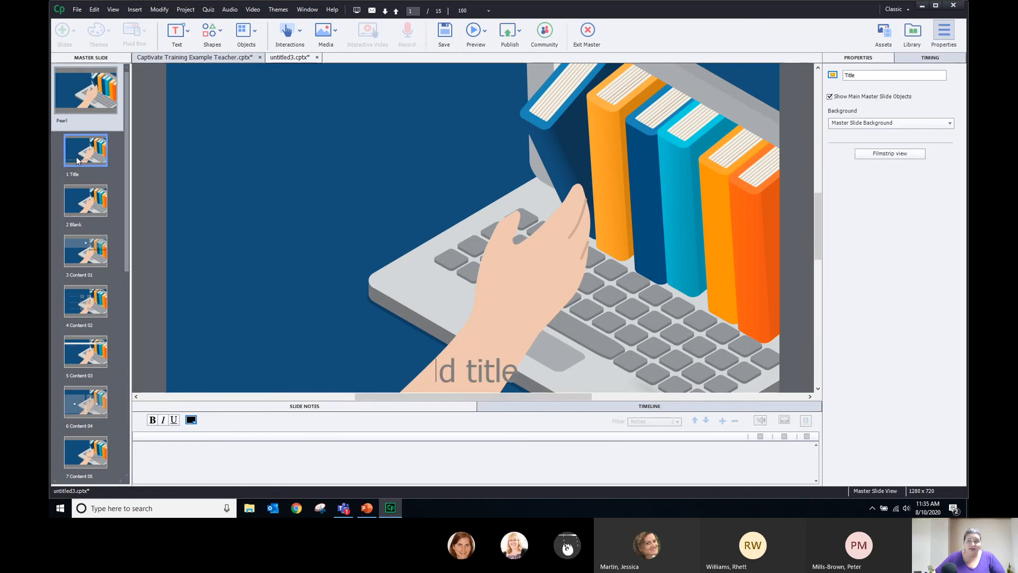
left_click(88, 209)
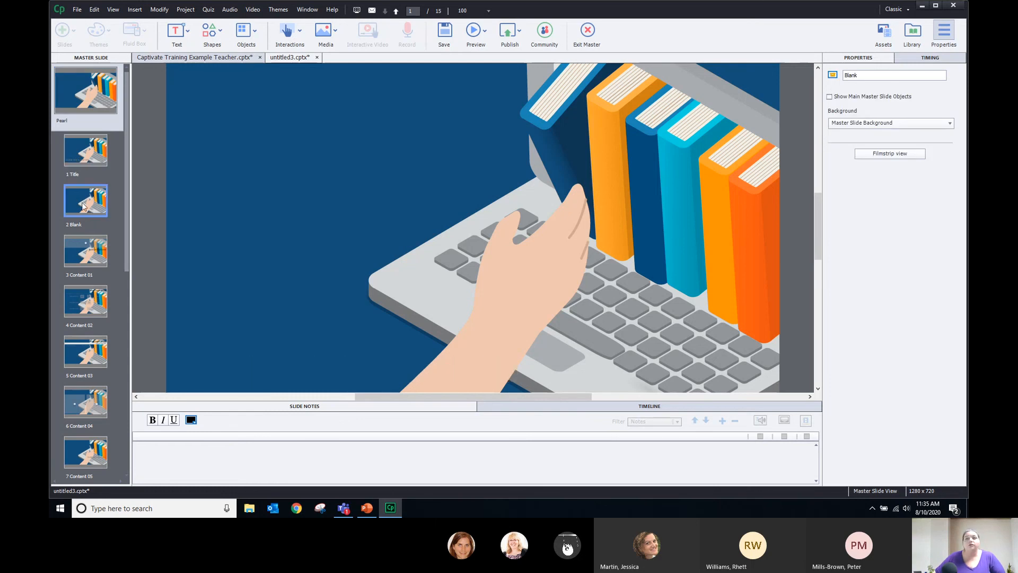
left_click(84, 253)
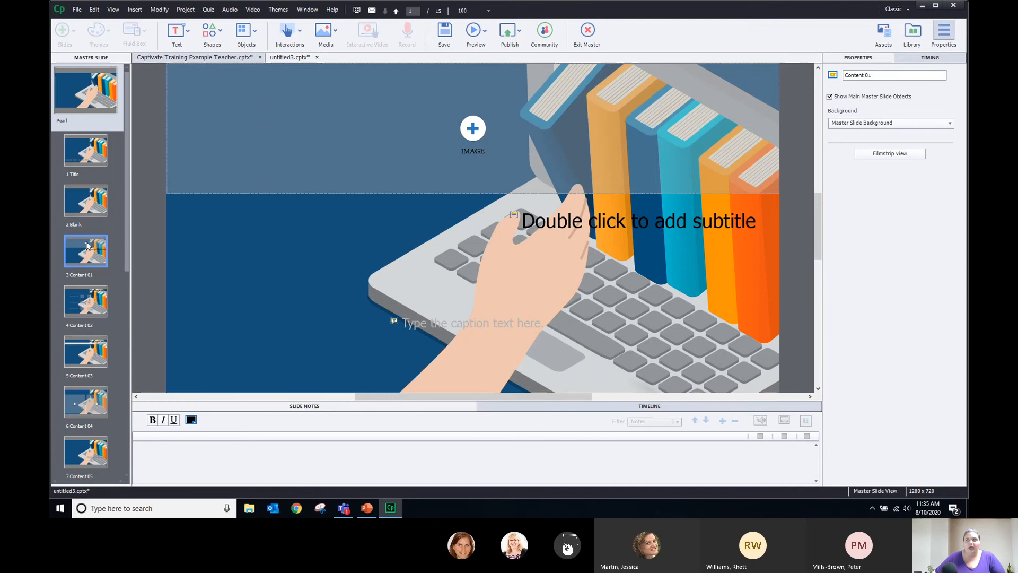
left_click(89, 198)
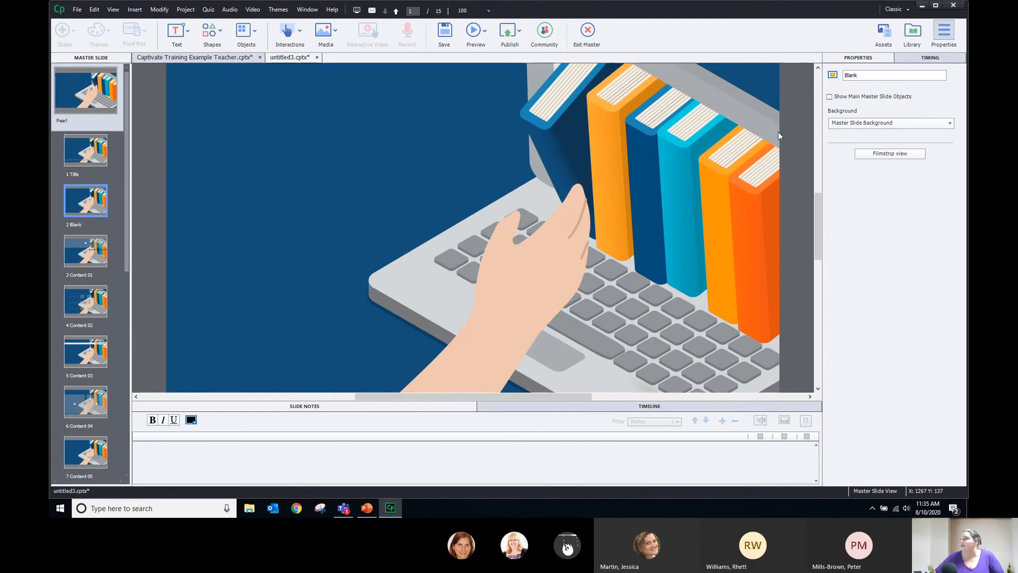
left_click(890, 126)
Import flat-simple-wallpaper-10.jpeg from disk as the Blank master's project background
left_click(885, 145)
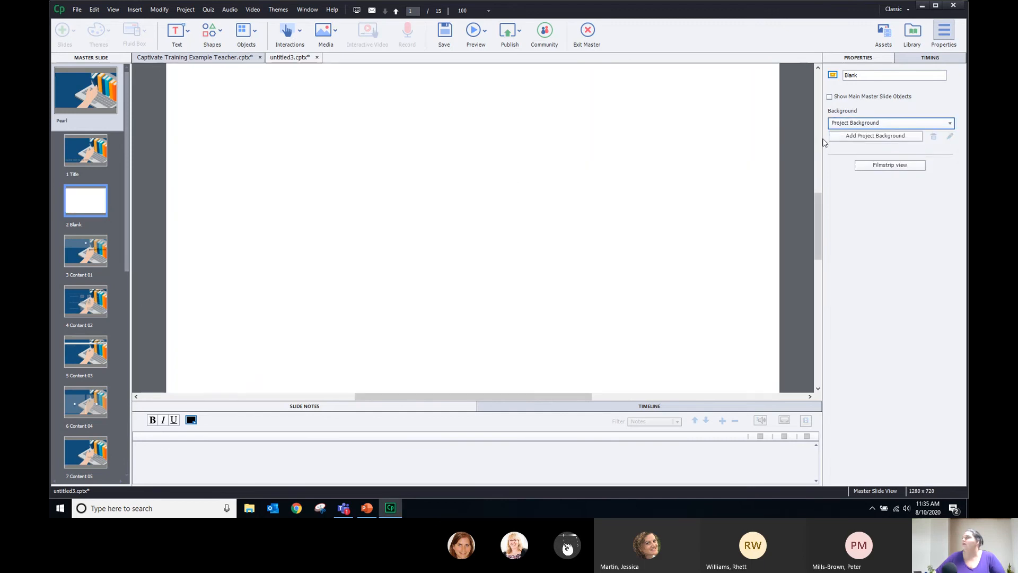
left_click(899, 136)
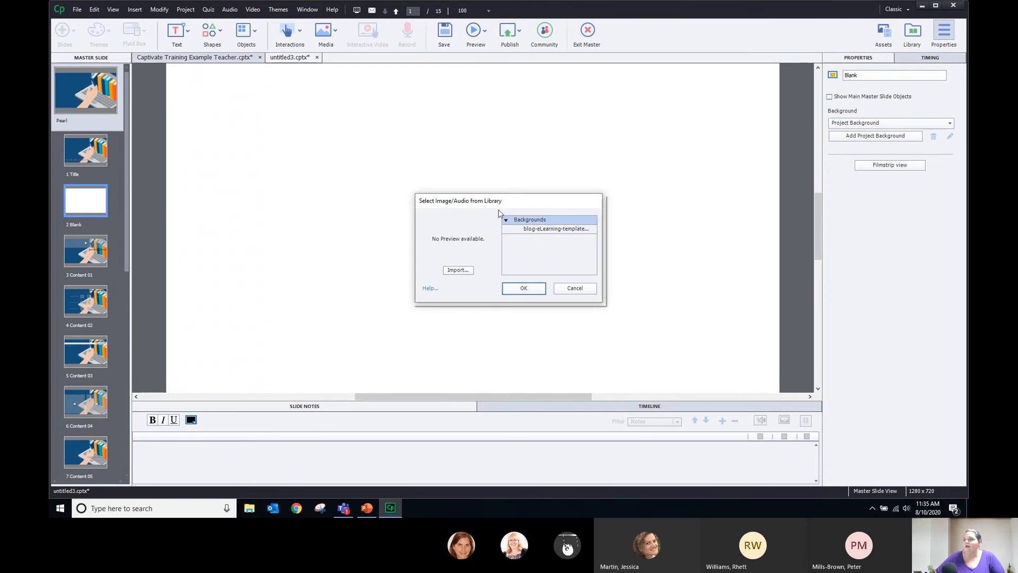
left_click(467, 271)
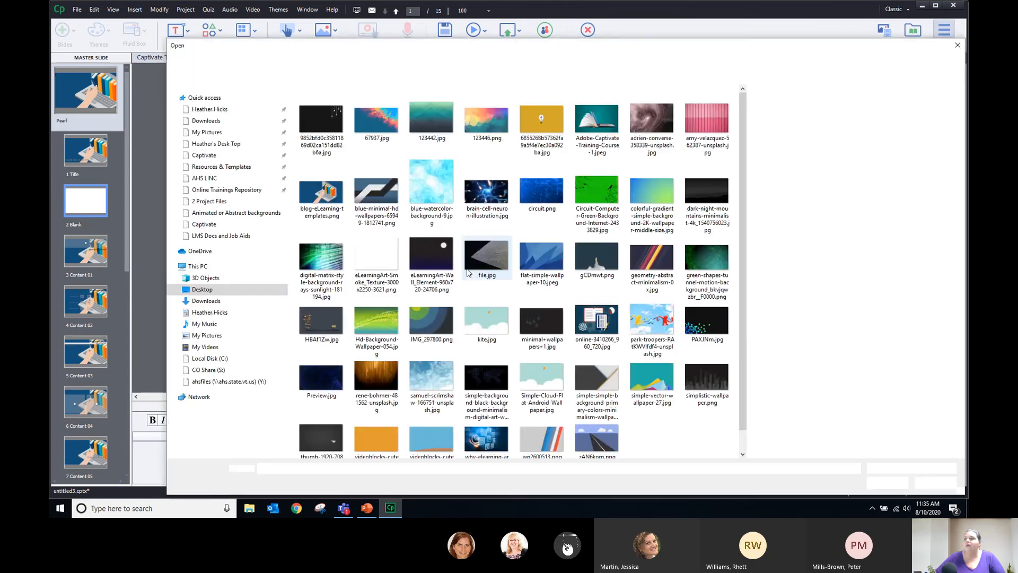
left_click(380, 196)
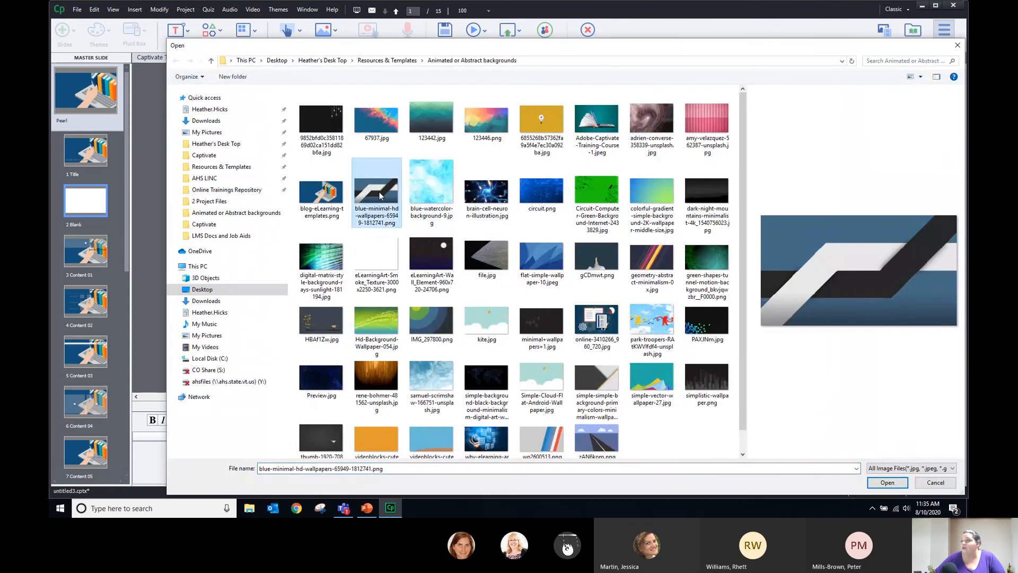
left_click(536, 195)
left_click(537, 254)
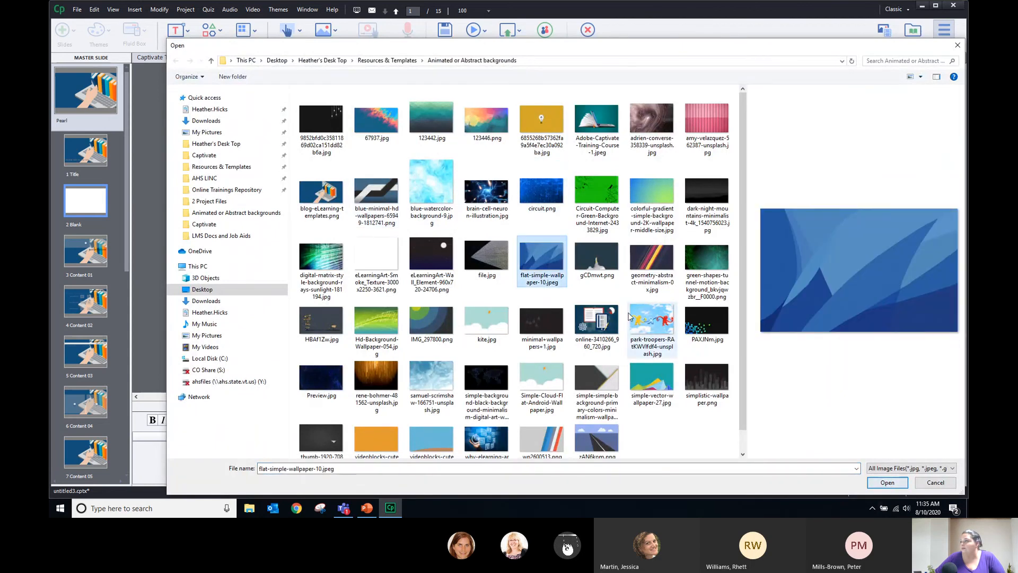
left_click(887, 483)
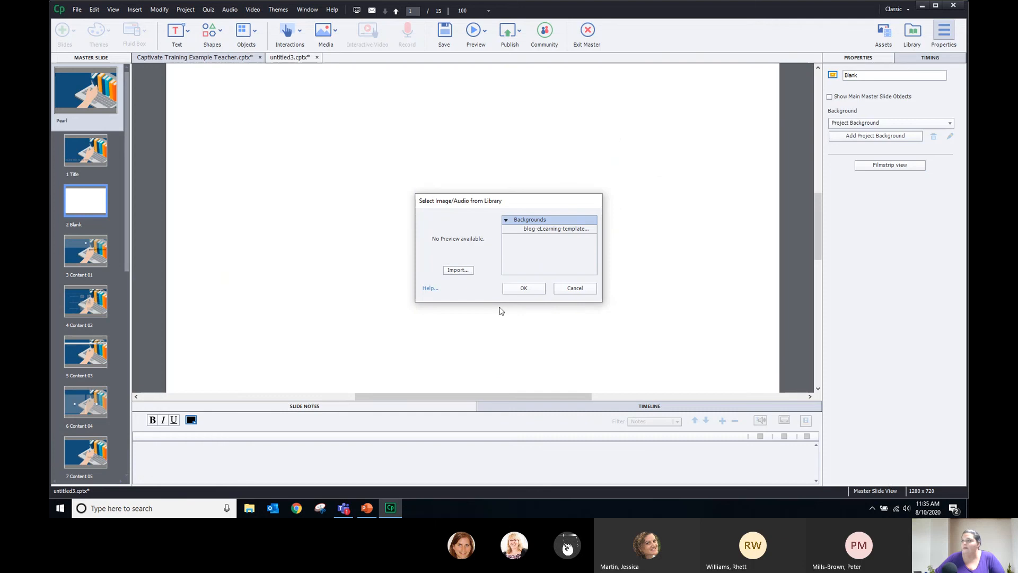
left_click(535, 288)
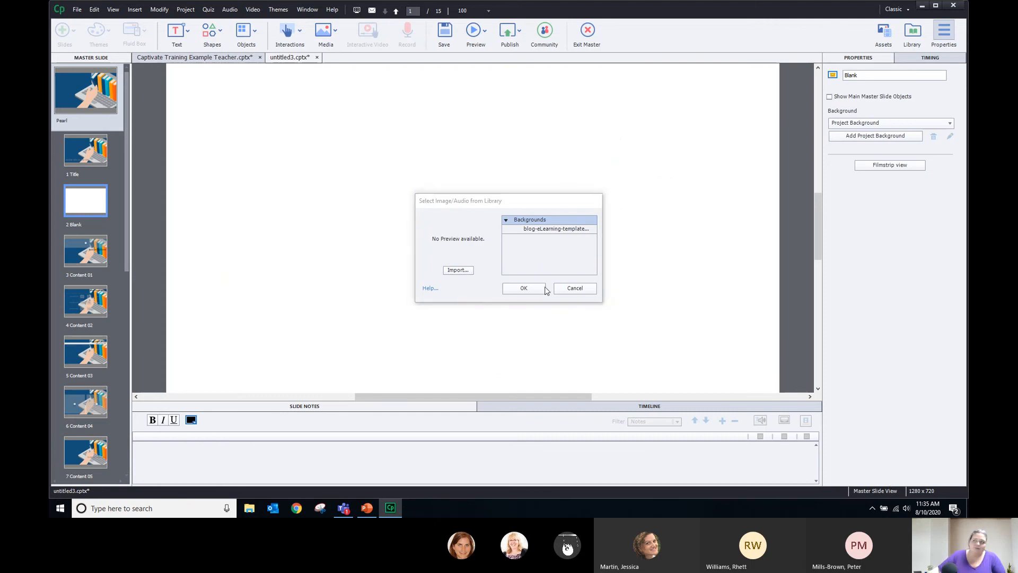
Crop the blue wallpaper and apply it to the Blank master, leaving the background library unchanged
left_click(591, 302)
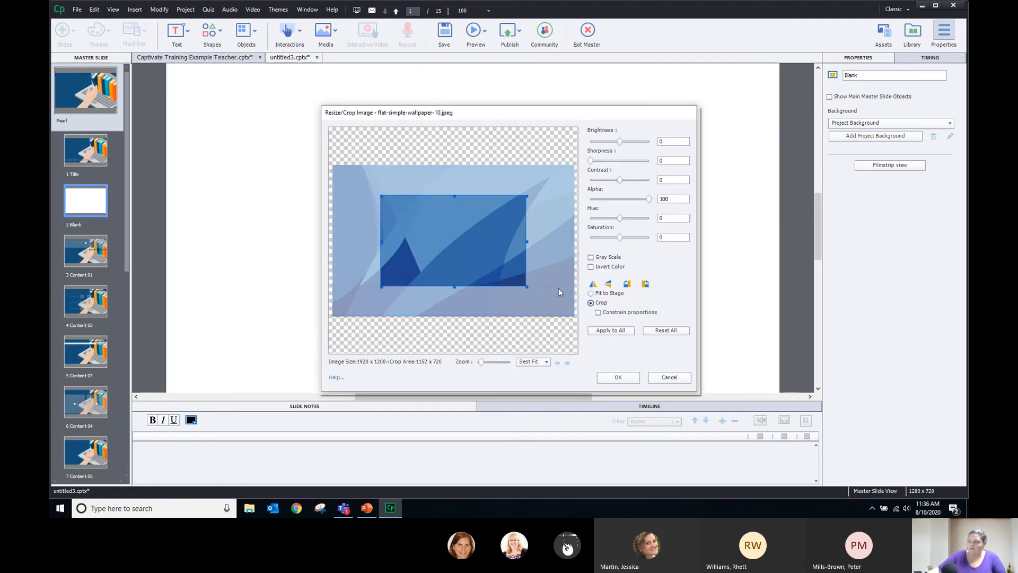
left_click_drag(415, 239, 351, 235)
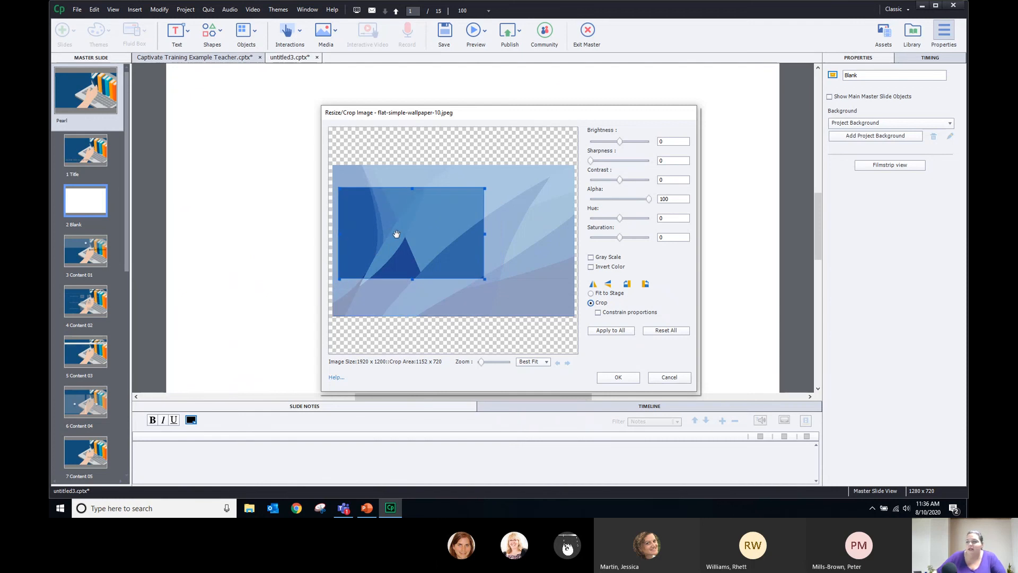
mouse_move(485, 234)
left_mouse_down()
mouse_move(515, 229)
mouse_move(502, 227)
left_mouse_up()
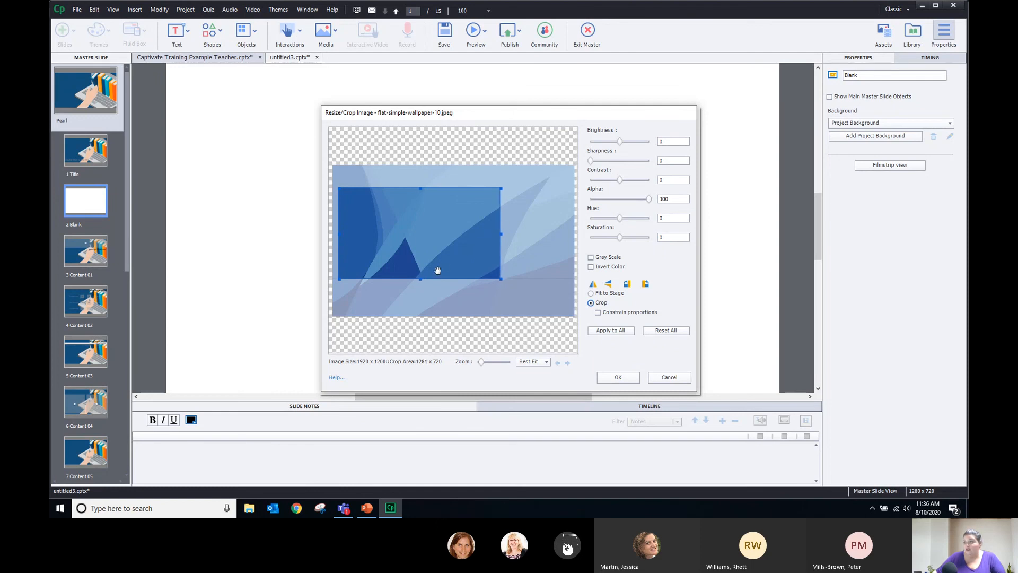
mouse_move(432, 232)
left_mouse_down()
mouse_move(466, 227)
mouse_move(438, 227)
left_mouse_up()
left_click(618, 377)
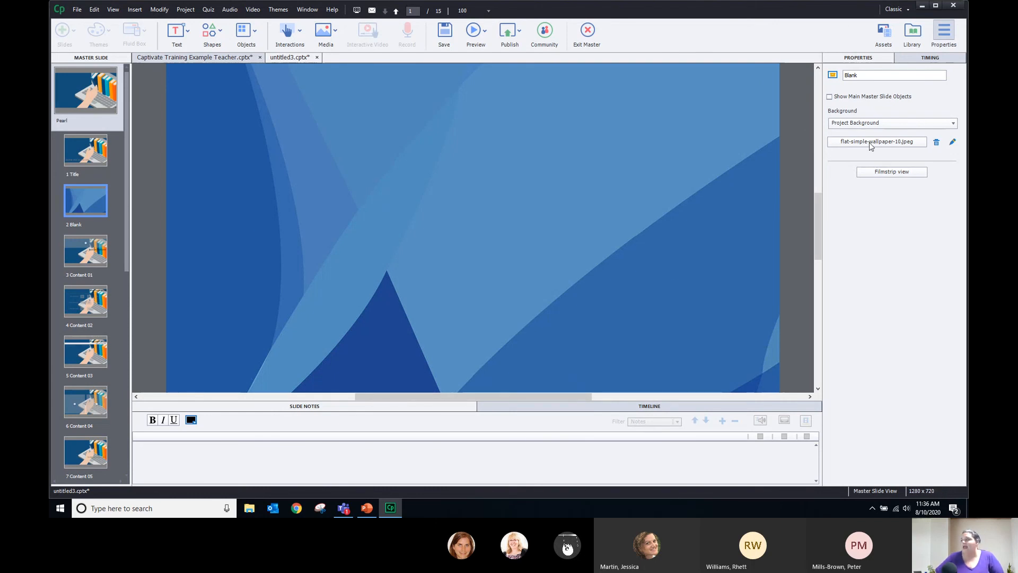
left_click(896, 147)
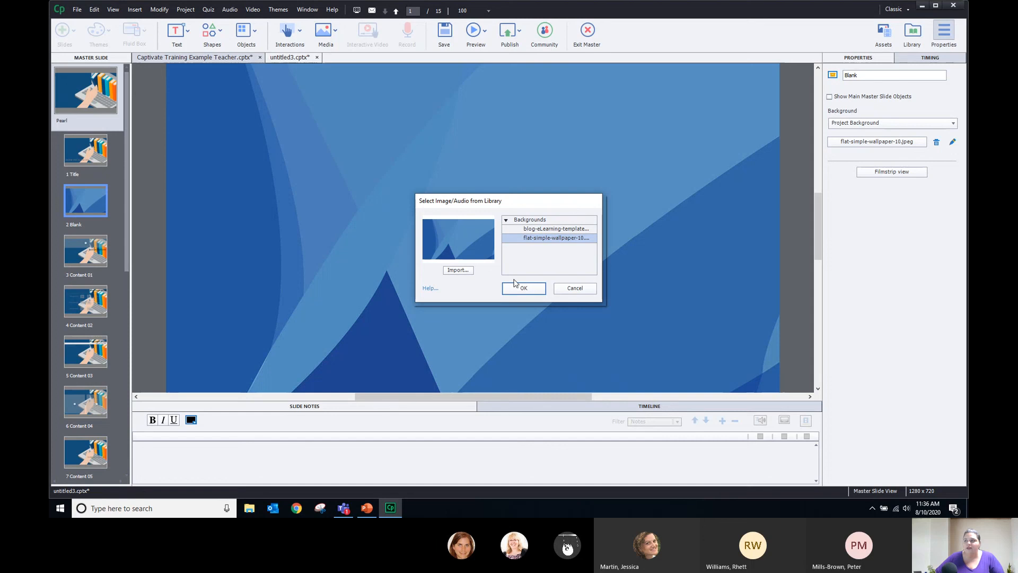
left_click(575, 291)
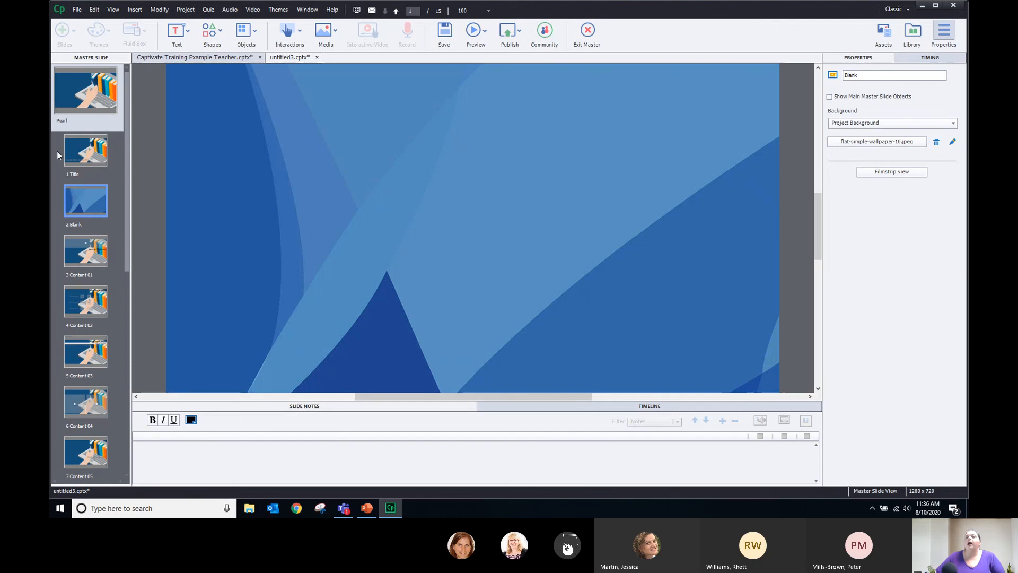
Select the Content 01 master and switch its background to Project Background
left_click(87, 243)
left_click(96, 302)
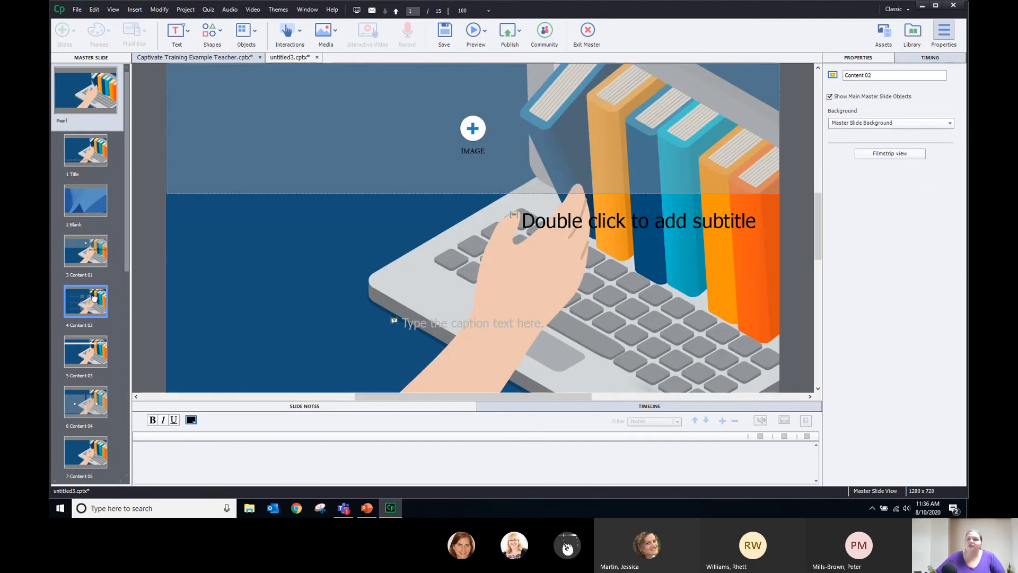
left_click(87, 202)
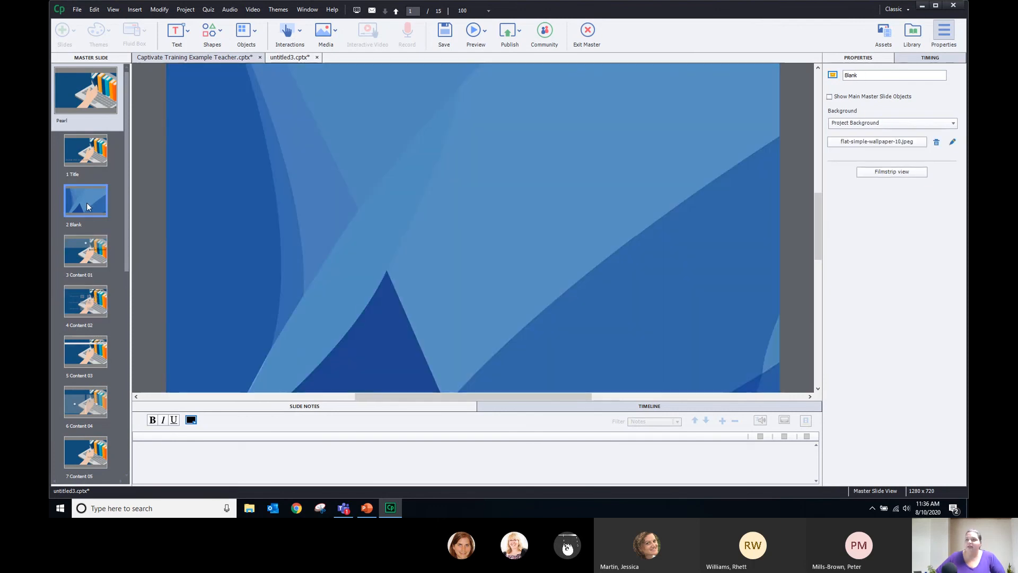
left_click(83, 263)
left_click(867, 123)
left_click(861, 134)
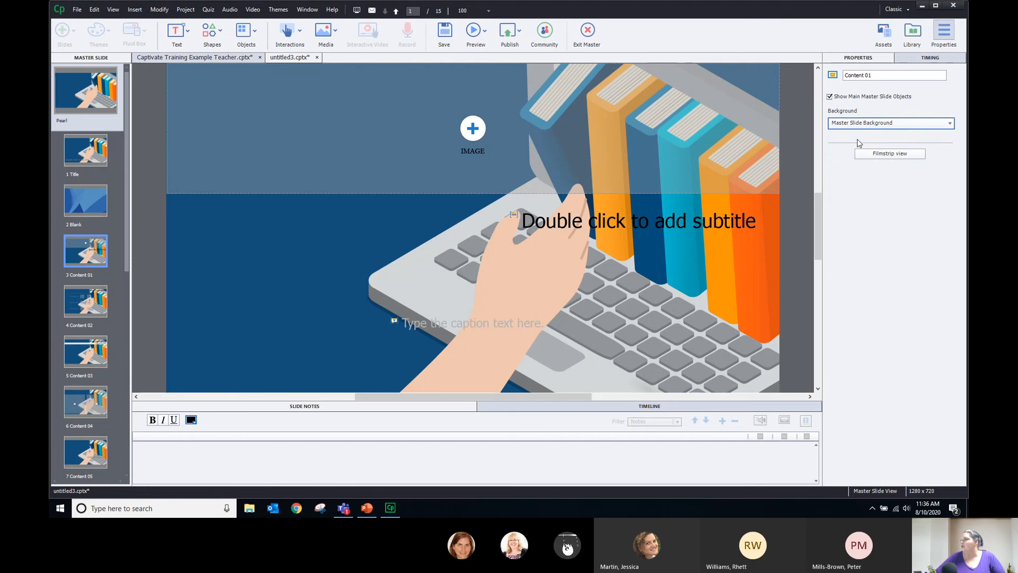
left_click(861, 123)
left_click(861, 137)
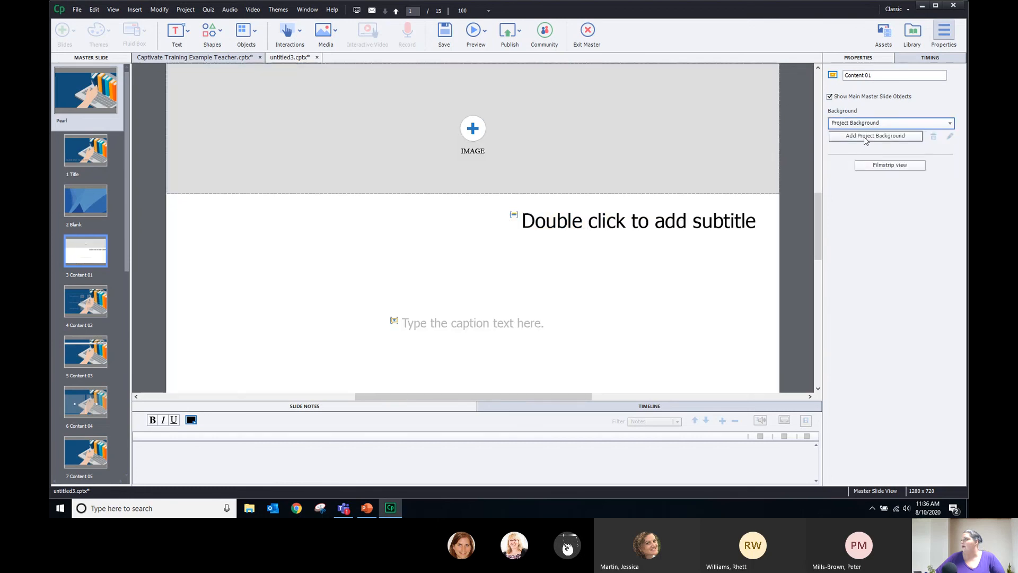
Apply flat-simple-wallpaper-10 from the library as Content 01's background, then check Content 03
left_click(864, 136)
left_click(556, 228)
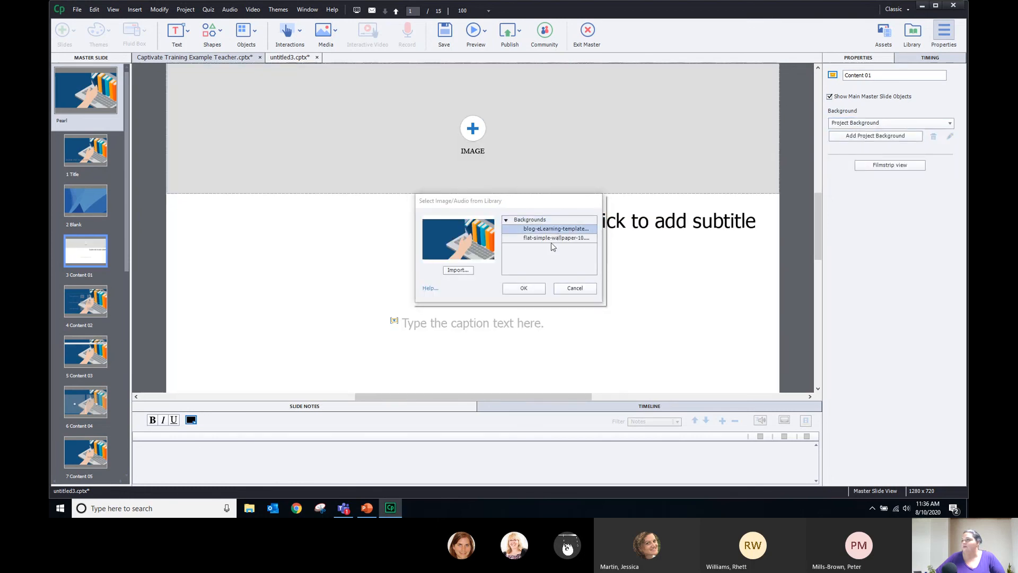
left_click(555, 238)
left_click(523, 288)
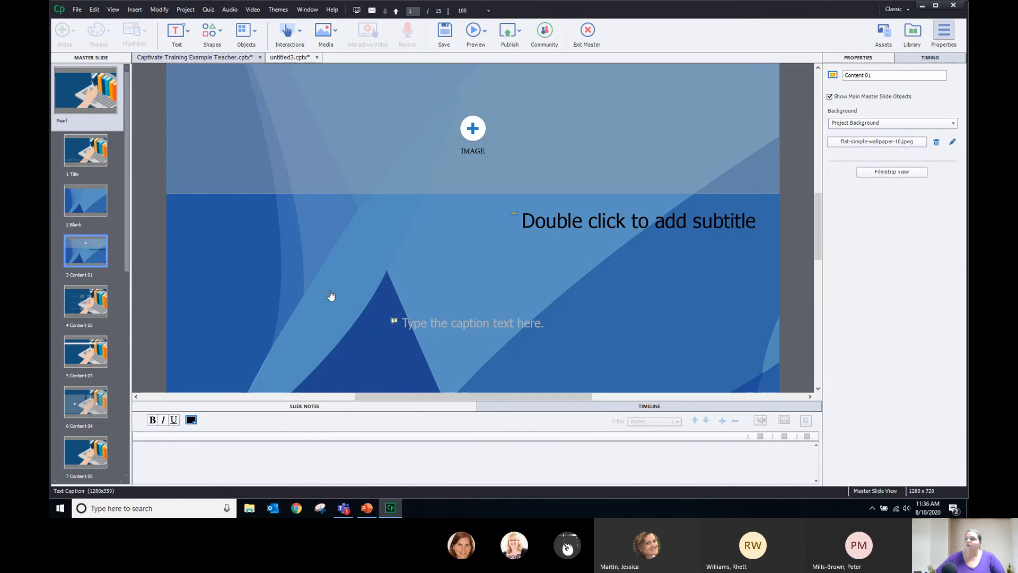
left_click(82, 353)
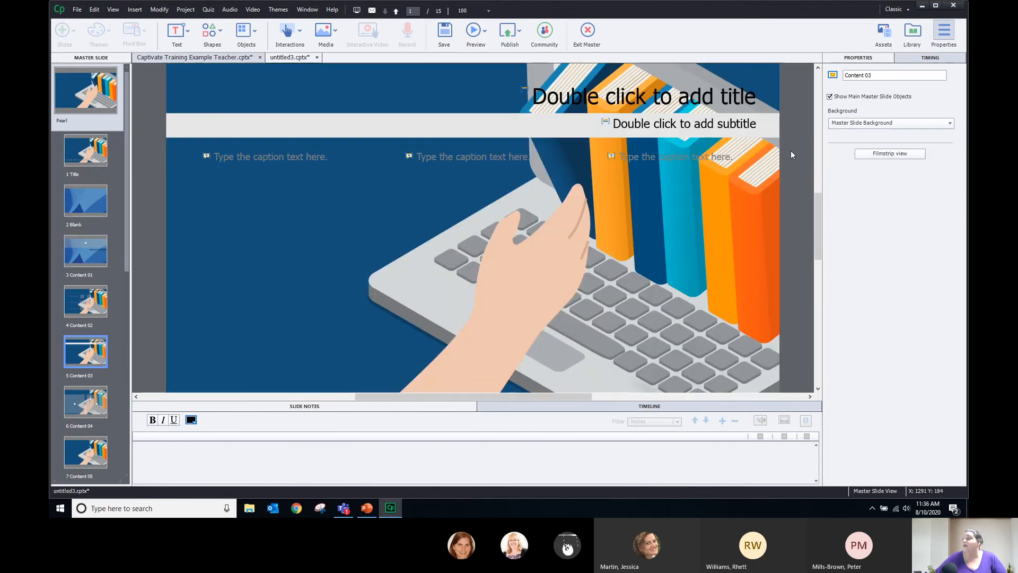
left_click(77, 211)
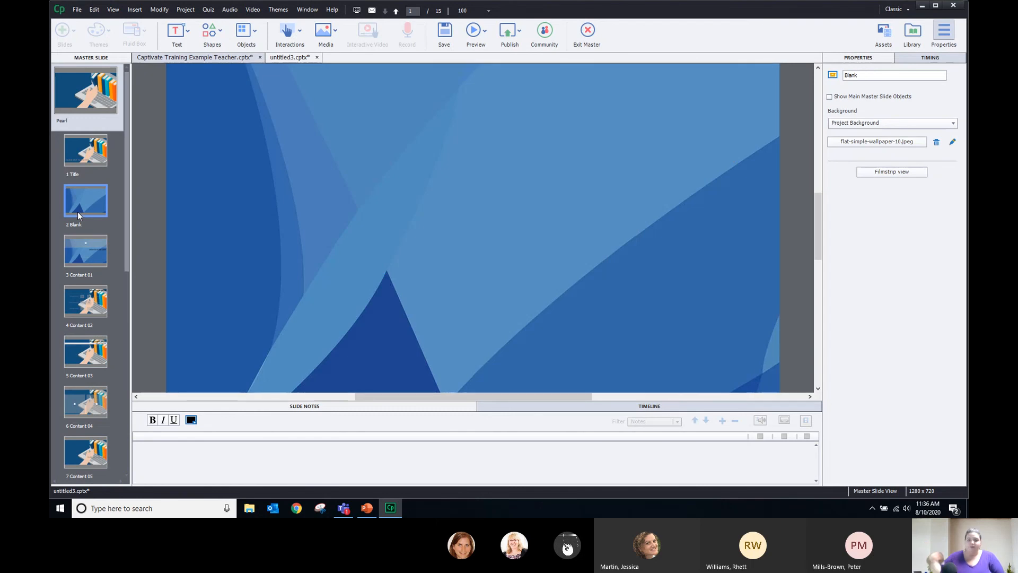
Narrow the Title master's title placeholder to two lines and make its text white
left_click(82, 157)
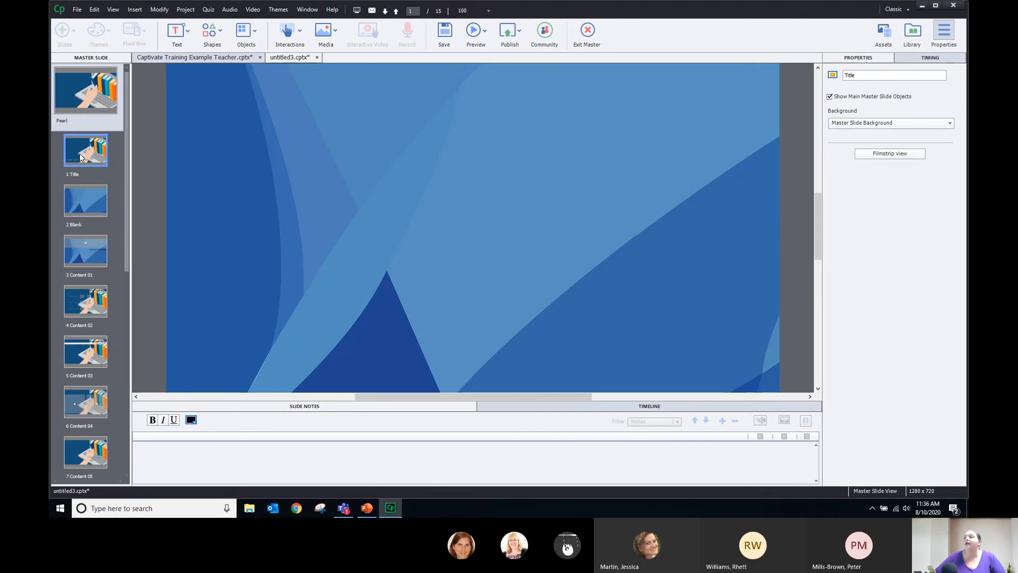
left_click(351, 379)
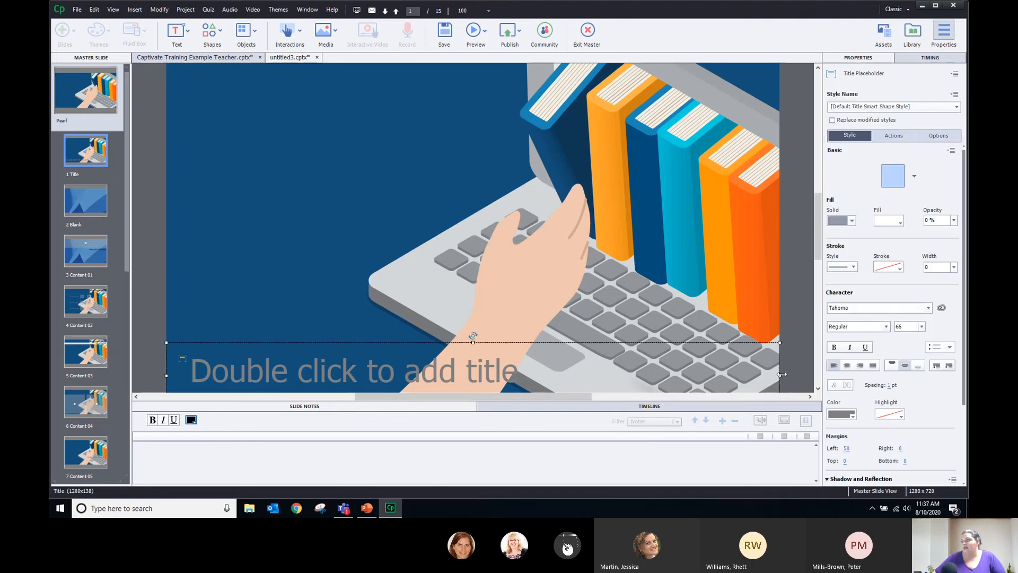
left_click_drag(779, 342, 436, 343)
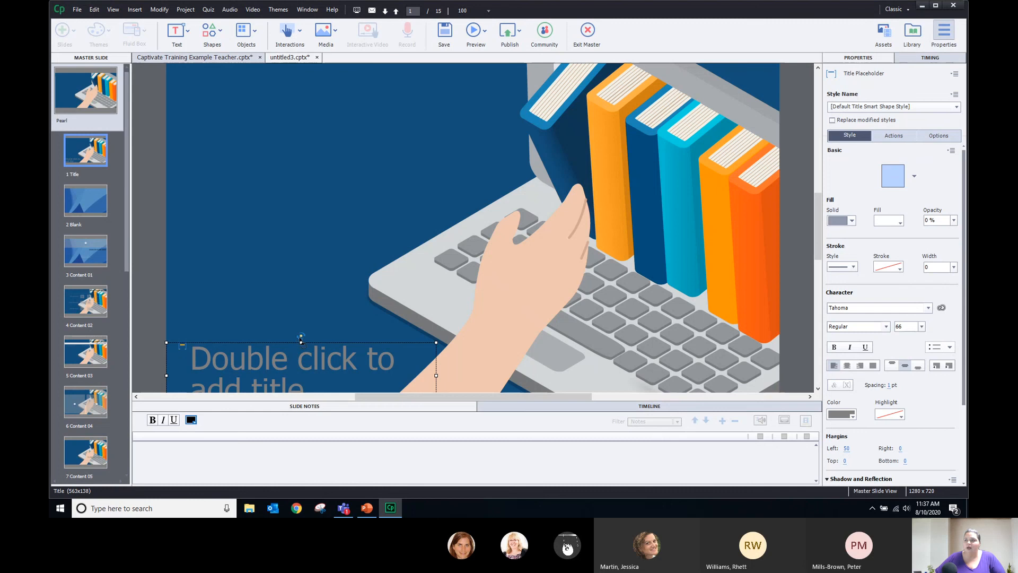
left_click_drag(301, 342, 300, 312)
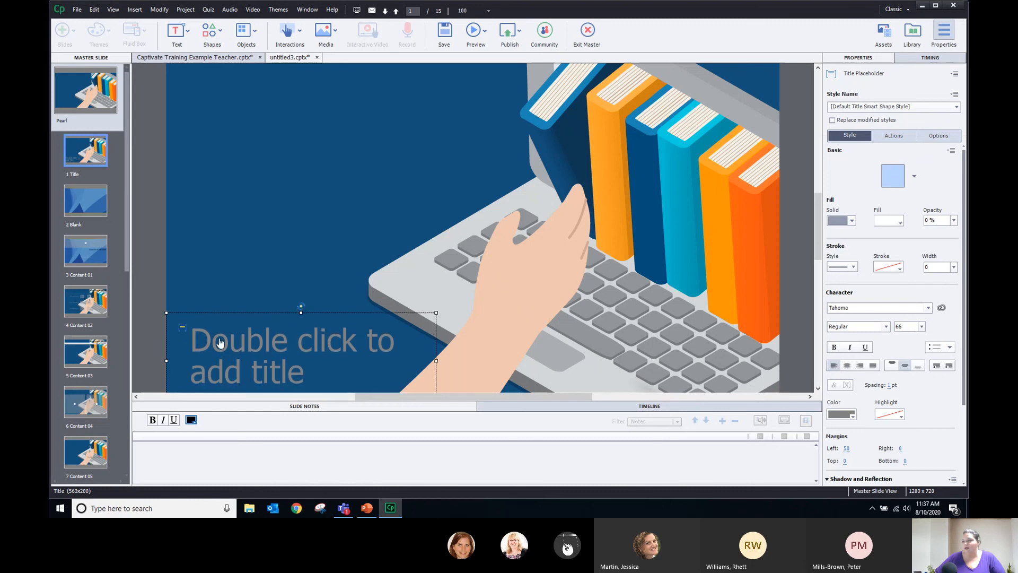
left_click(841, 414)
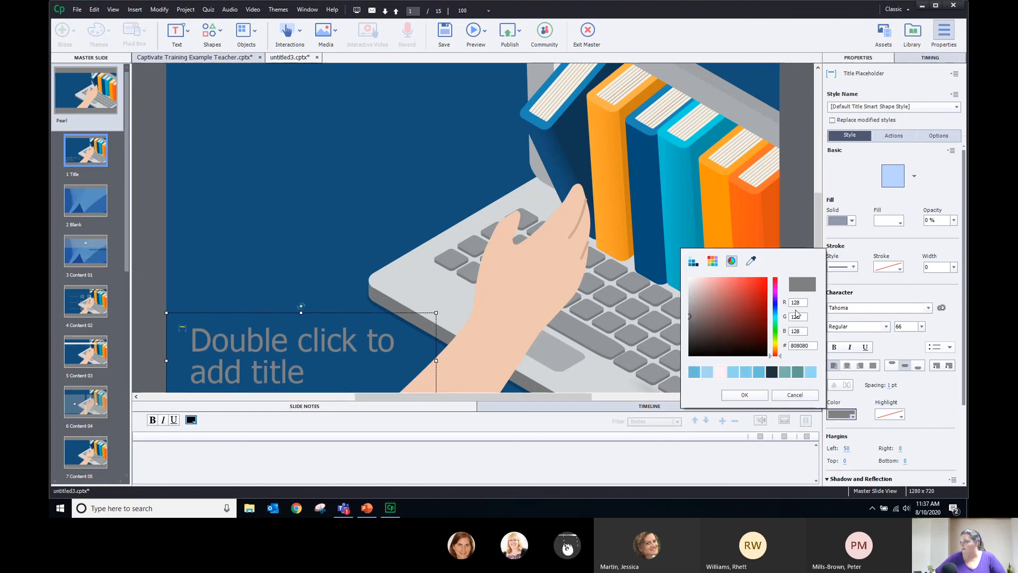
left_click(693, 260)
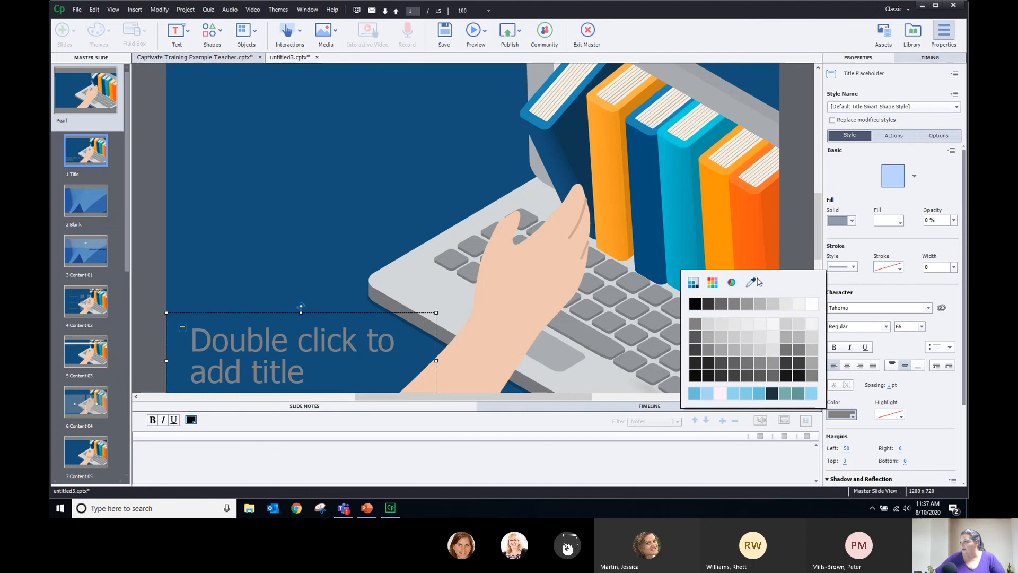
left_click(814, 309)
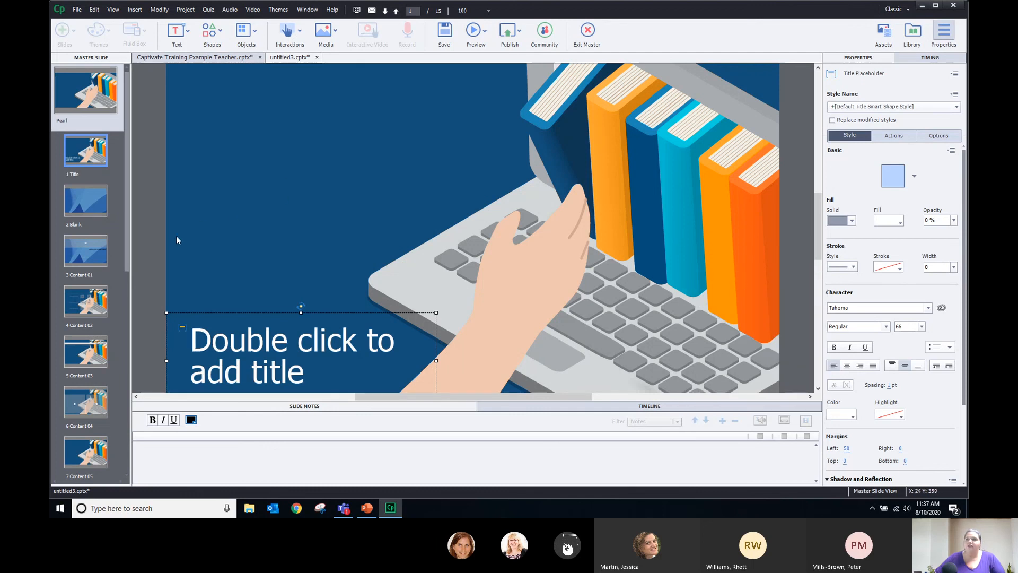
left_click(163, 242)
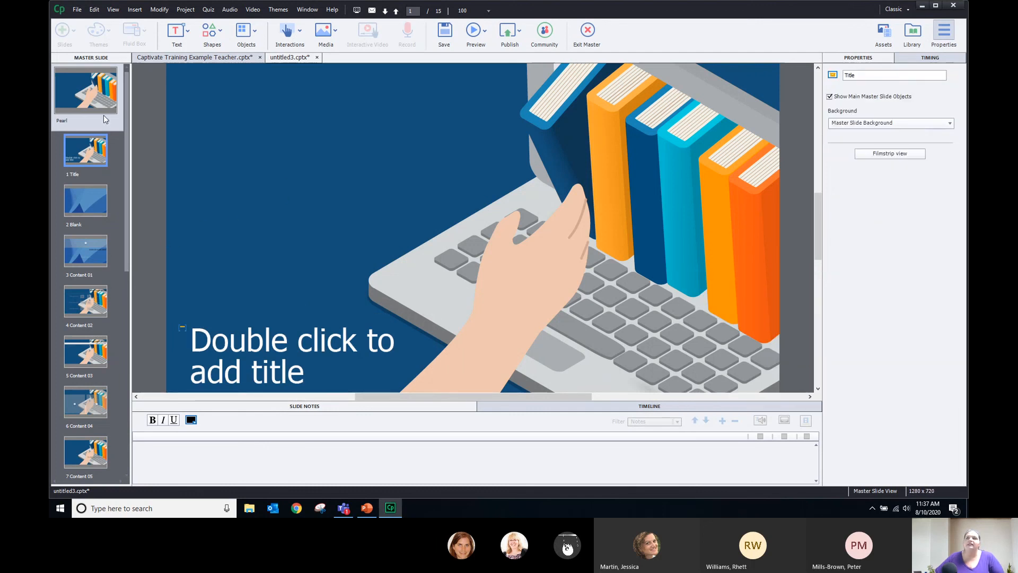
Make the Content 01 master's caption placeholder text white
left_click(87, 203)
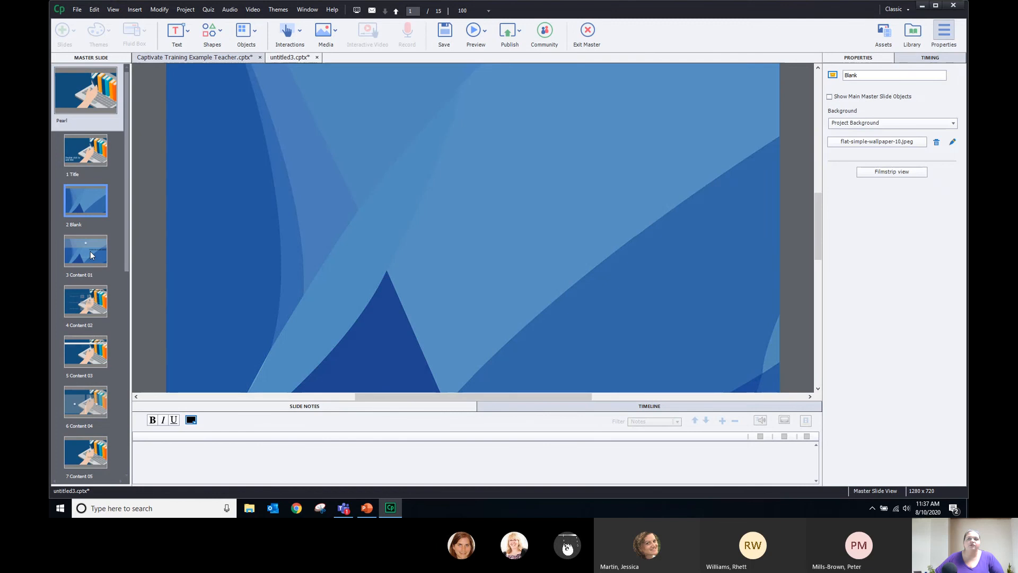
left_click(91, 255)
left_click(494, 331)
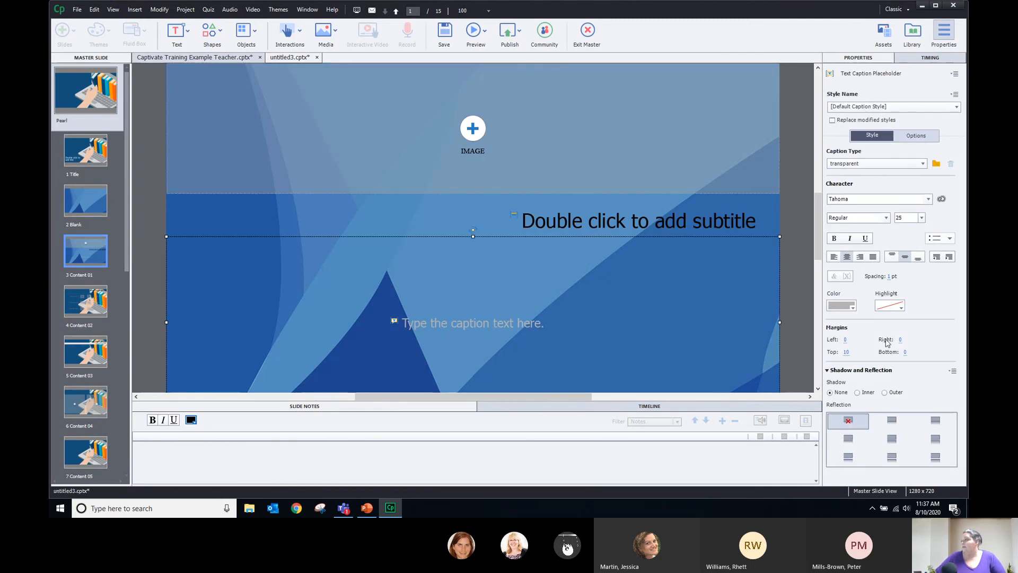
left_click(841, 306)
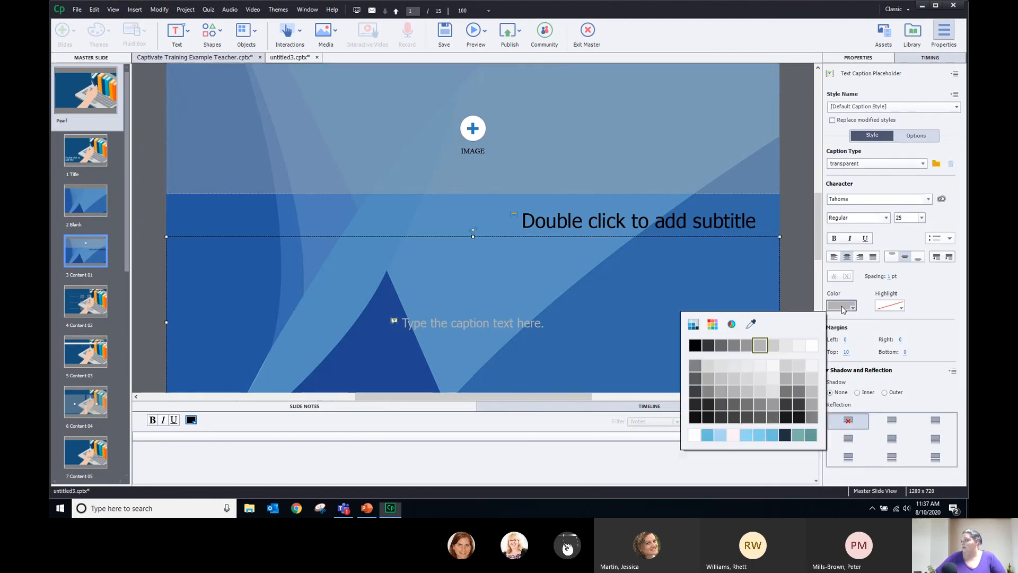
left_click(808, 345)
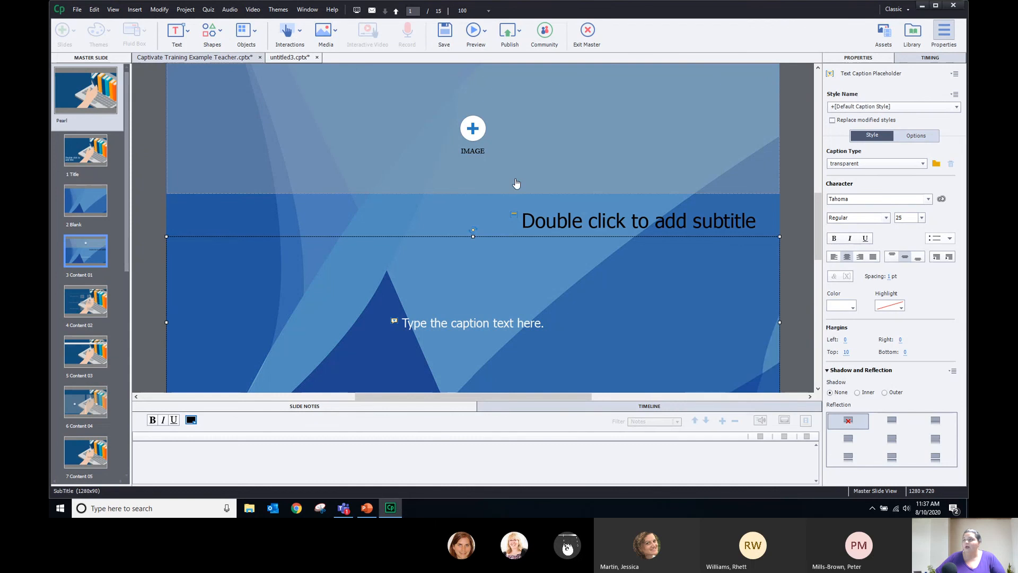
Open the Object Style Manager and set Default Failure Caption Style text to black
left_click(85, 9)
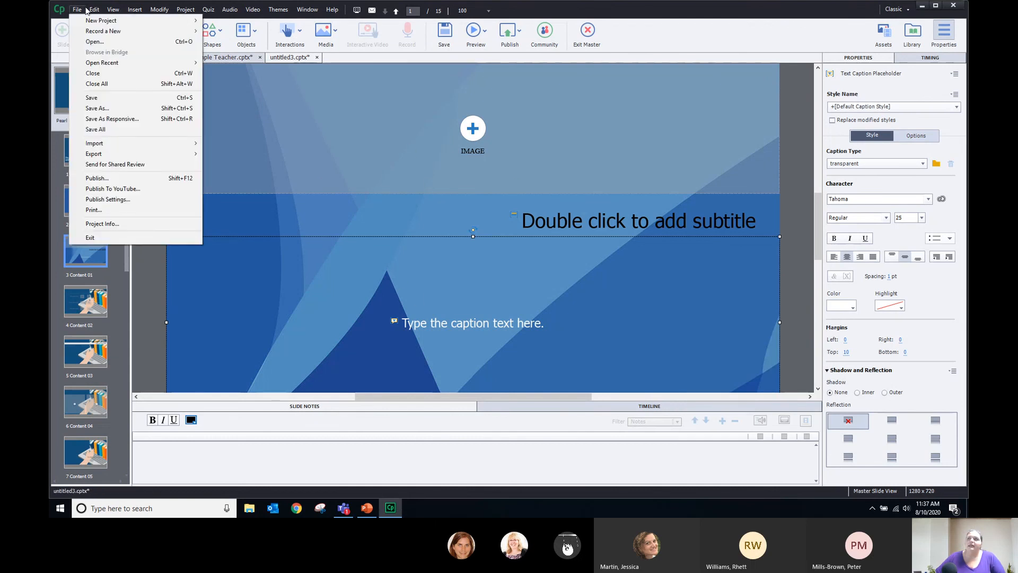
left_click(142, 319)
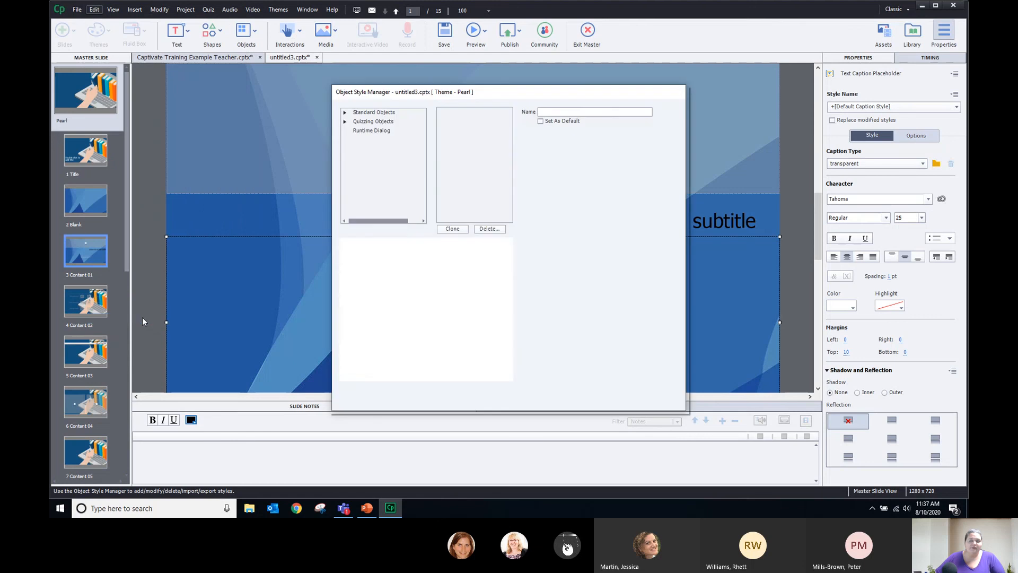
left_click(462, 177)
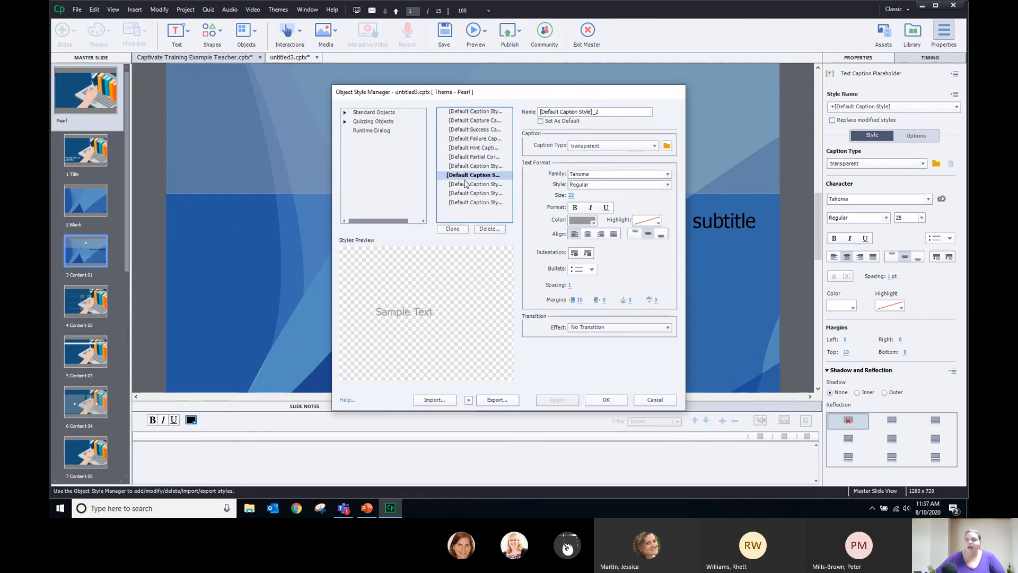
left_click(474, 138)
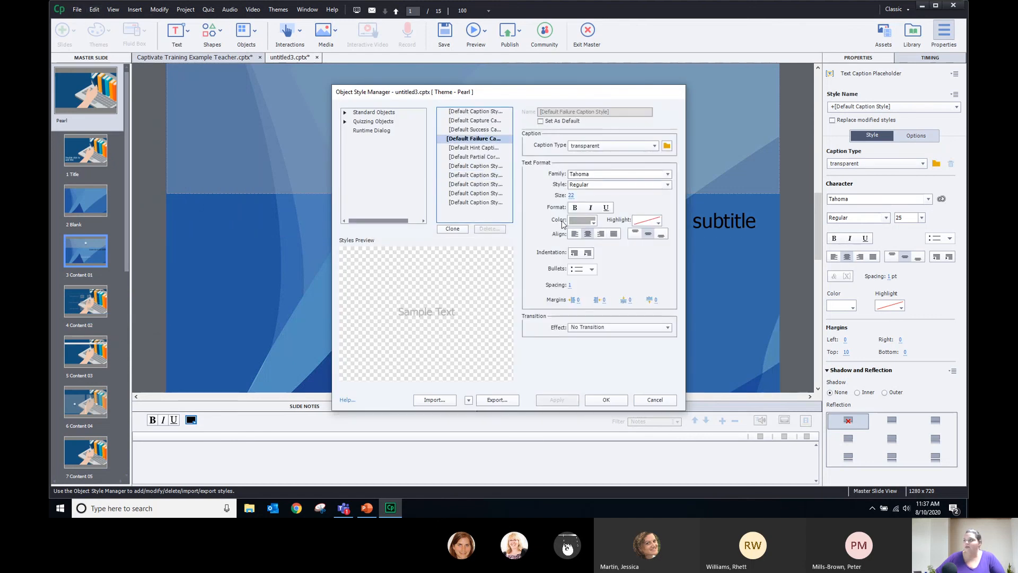
left_click(587, 221)
left_click(582, 260)
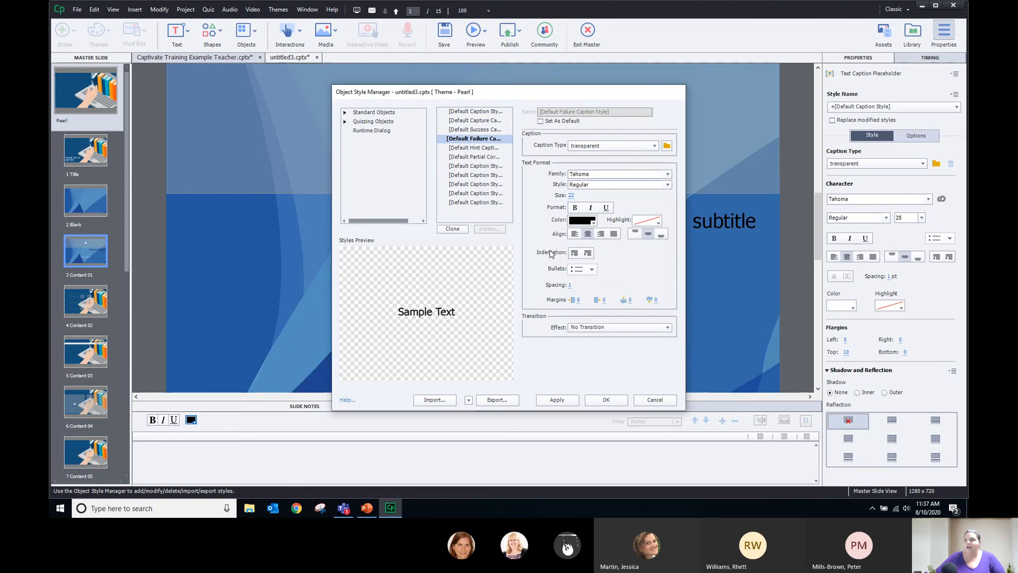
Keep Default Hint Caption Style text black and make [Default Caption Style]_1 text dark grey
left_click(487, 149)
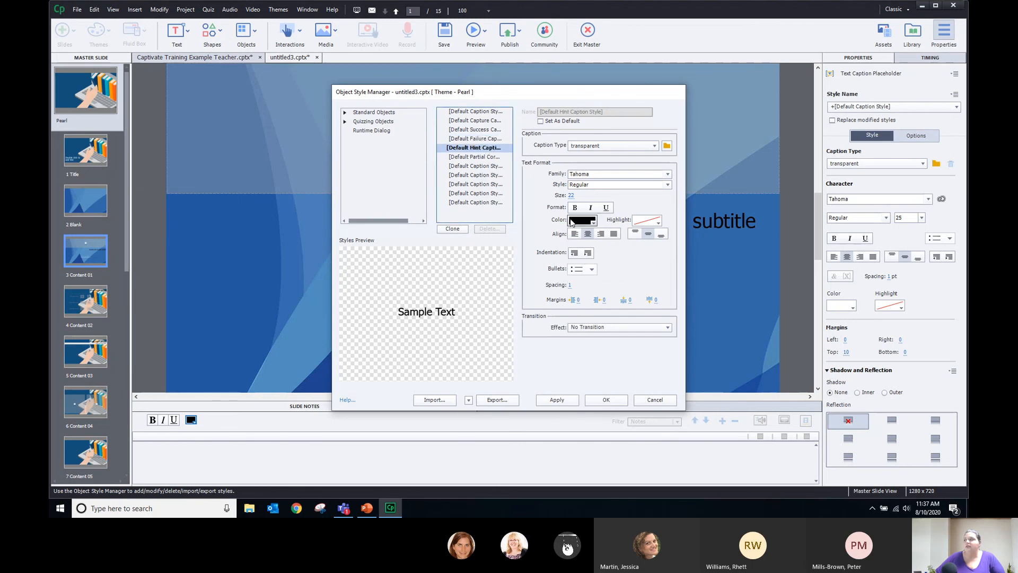
left_click(586, 221)
left_click(582, 261)
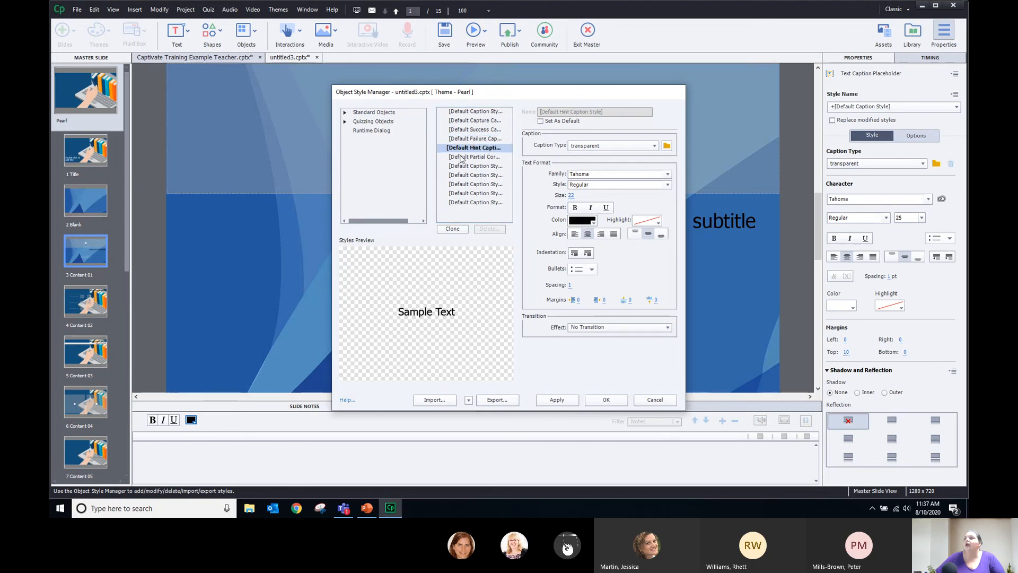
left_click(461, 158)
left_click(492, 166)
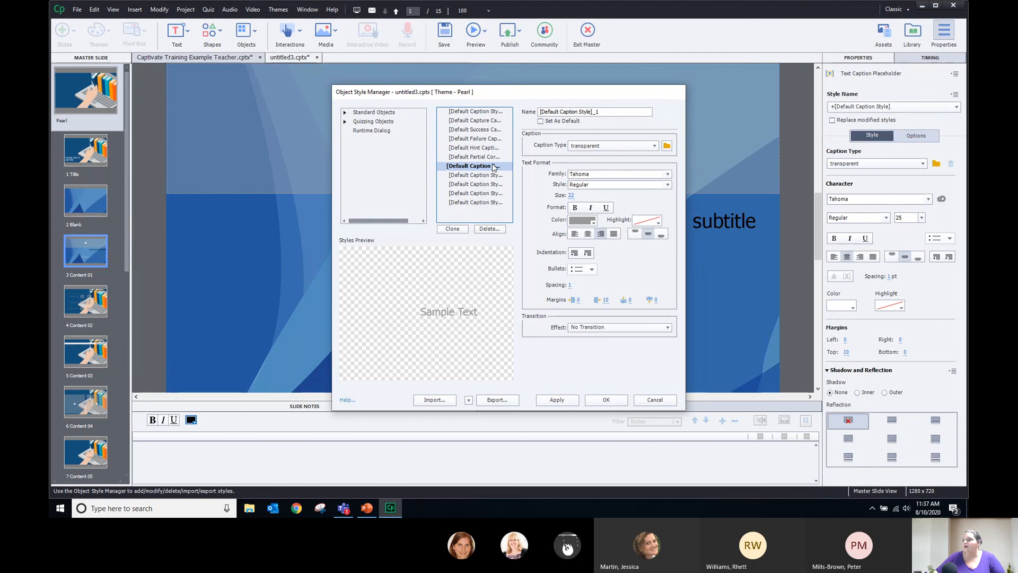
left_click(583, 220)
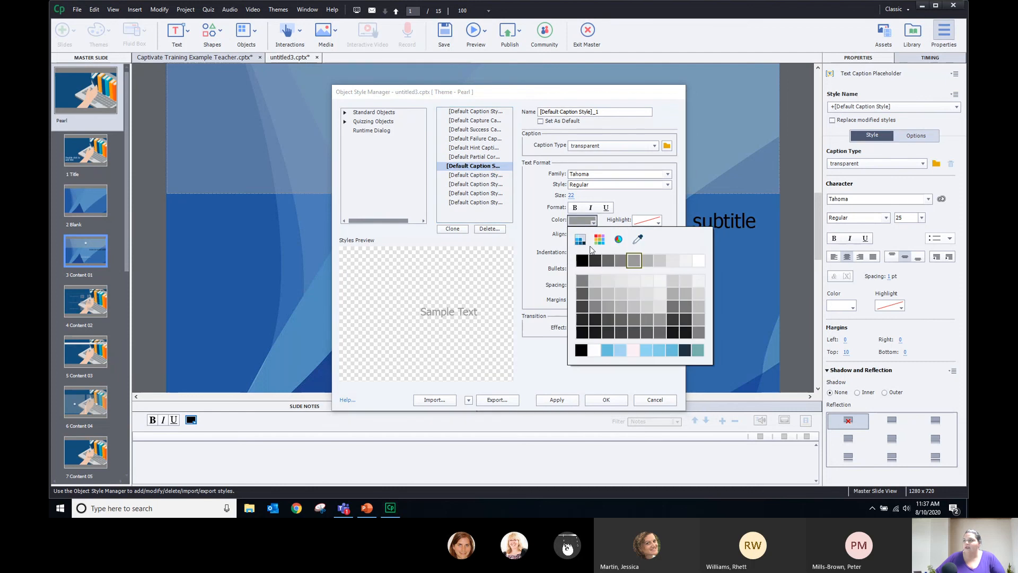
left_click(593, 261)
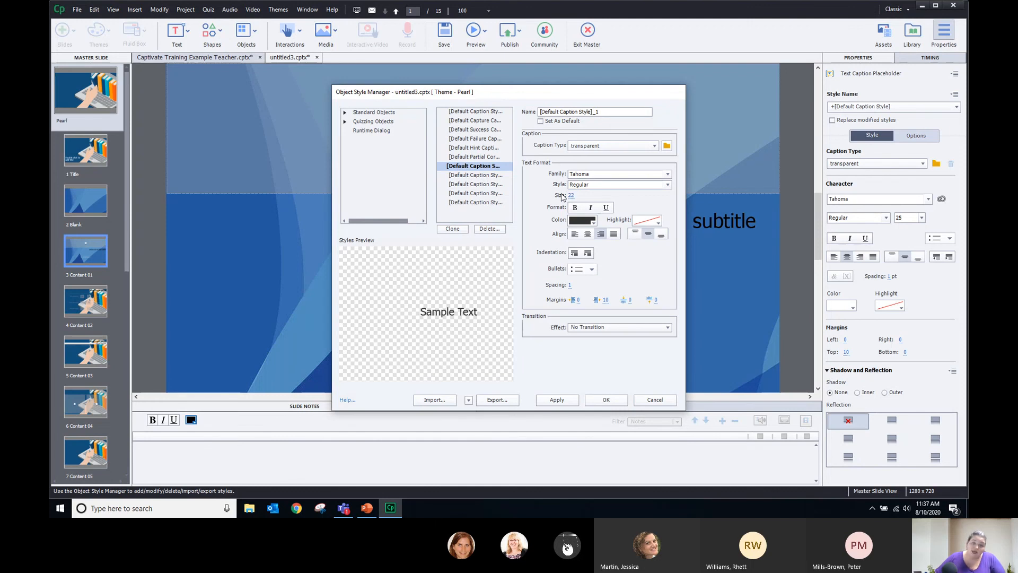
Set the [Default Caption Style]_2 text colour to black and the _3 style's text to white
left_click(487, 175)
left_click(583, 220)
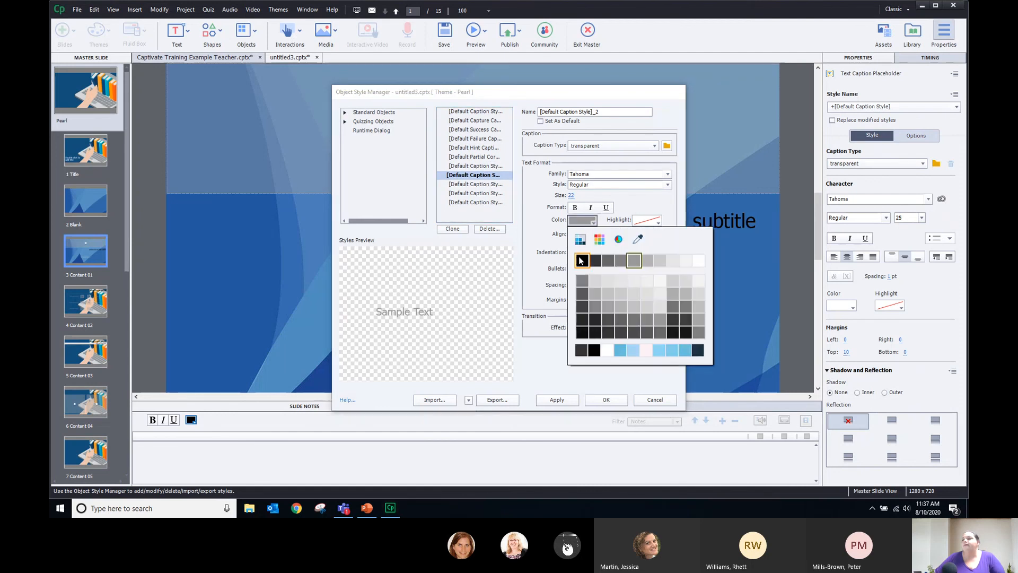
left_click(581, 260)
left_click(459, 184)
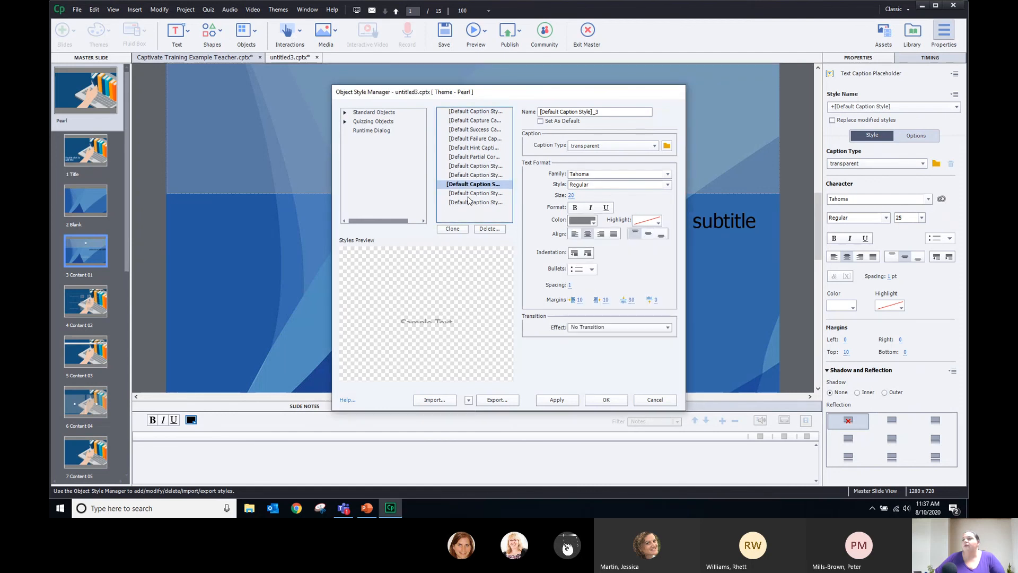
left_click(582, 219)
left_click(700, 262)
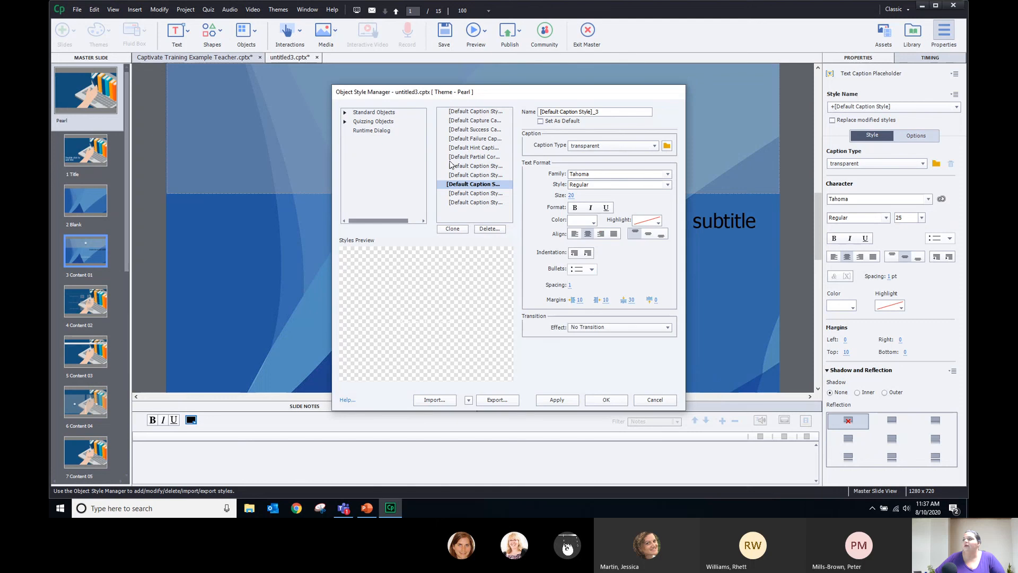
Set the _5 and _4 caption styles' text colour to white
left_click(465, 193)
left_click(594, 221)
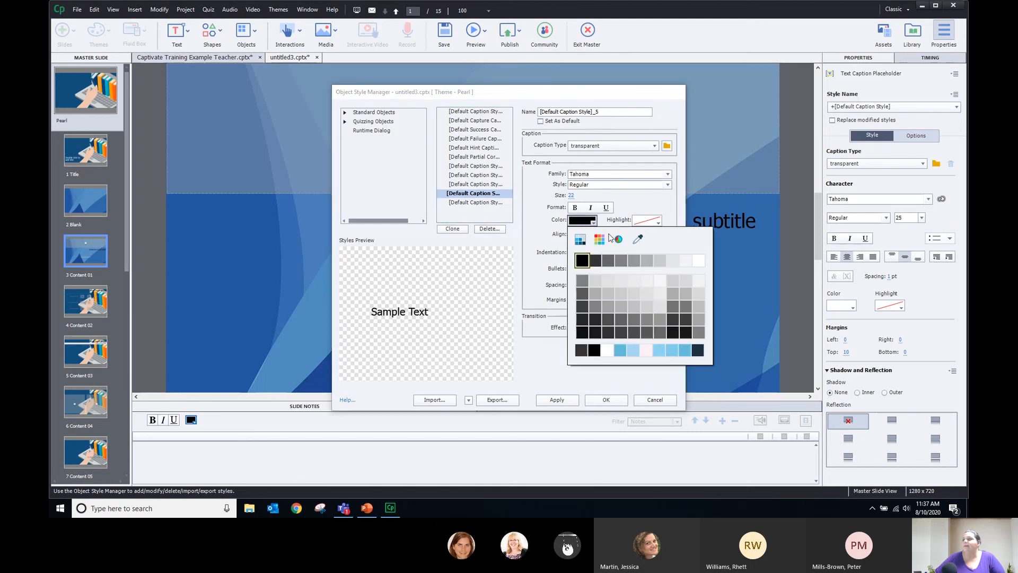
left_click(697, 262)
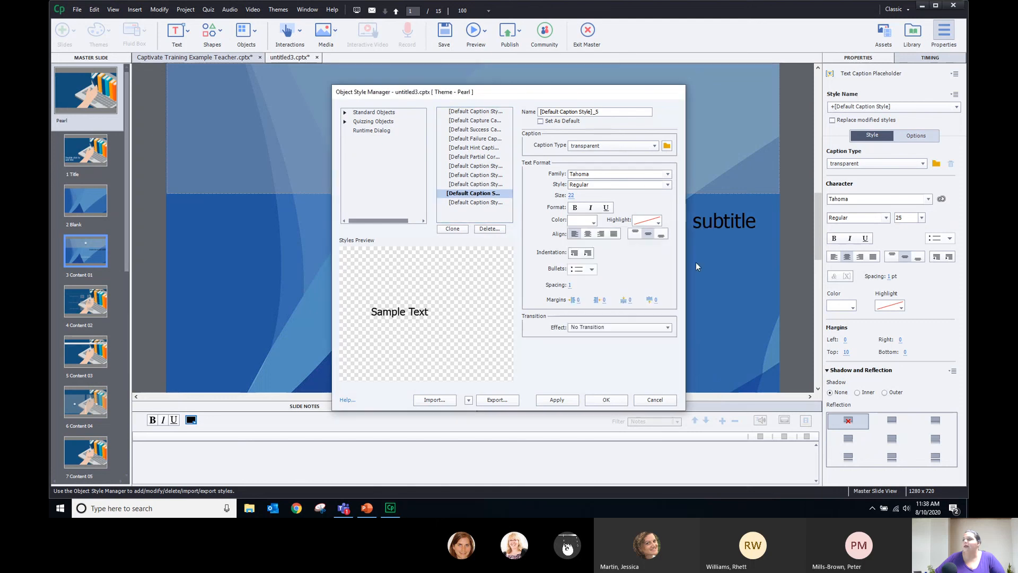
left_click(459, 203)
left_click(582, 220)
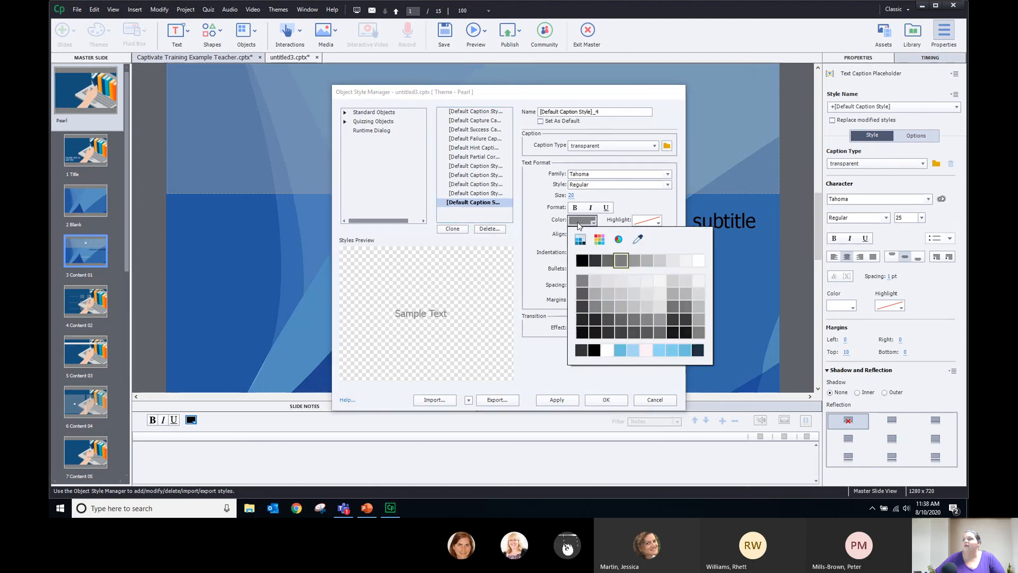
left_click(699, 262)
left_click(344, 121)
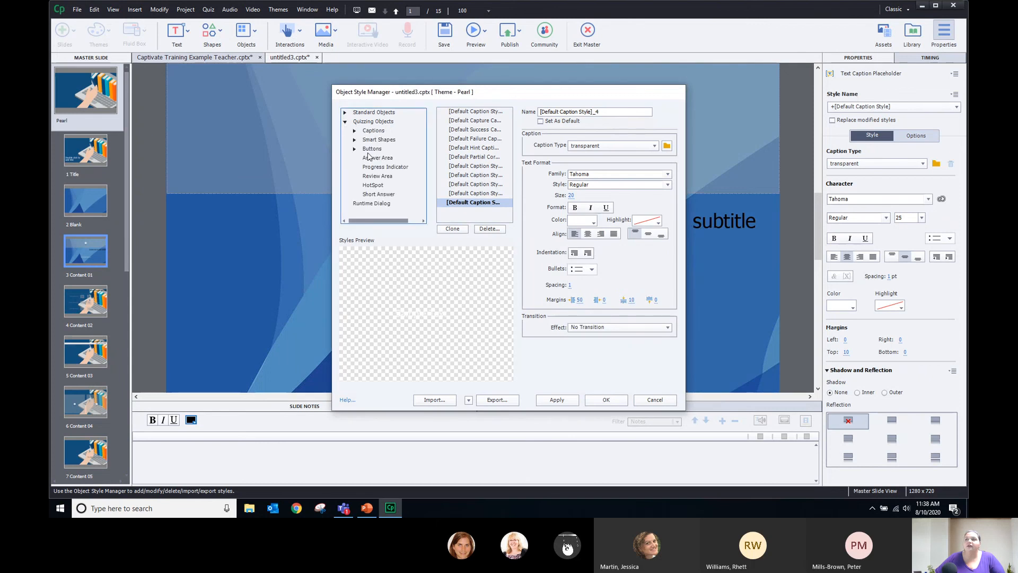
Review the quiz button, Review Area and HotSpot styles, then apply the changes and close with OK
left_click(371, 149)
left_click(376, 176)
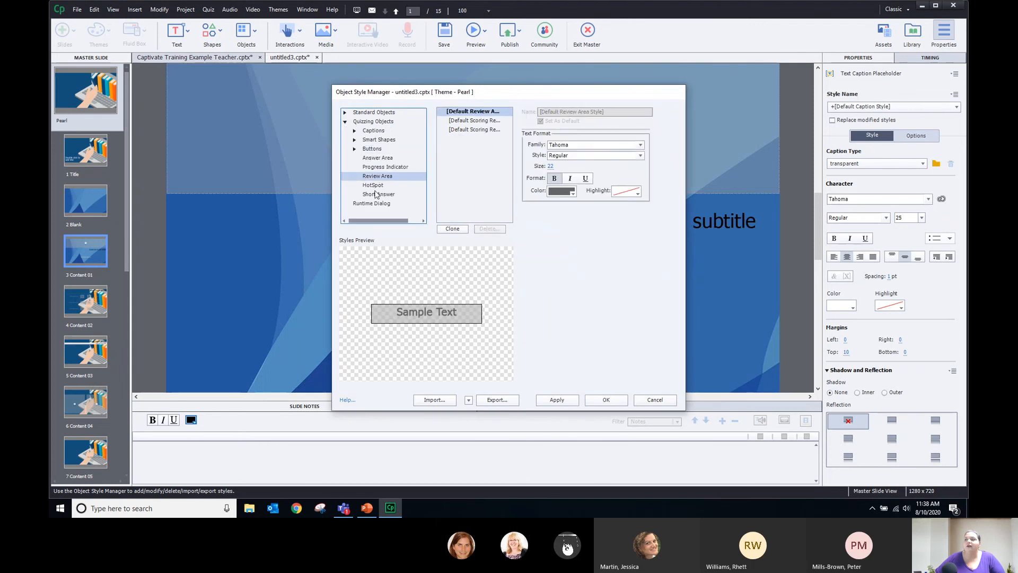
left_click(375, 185)
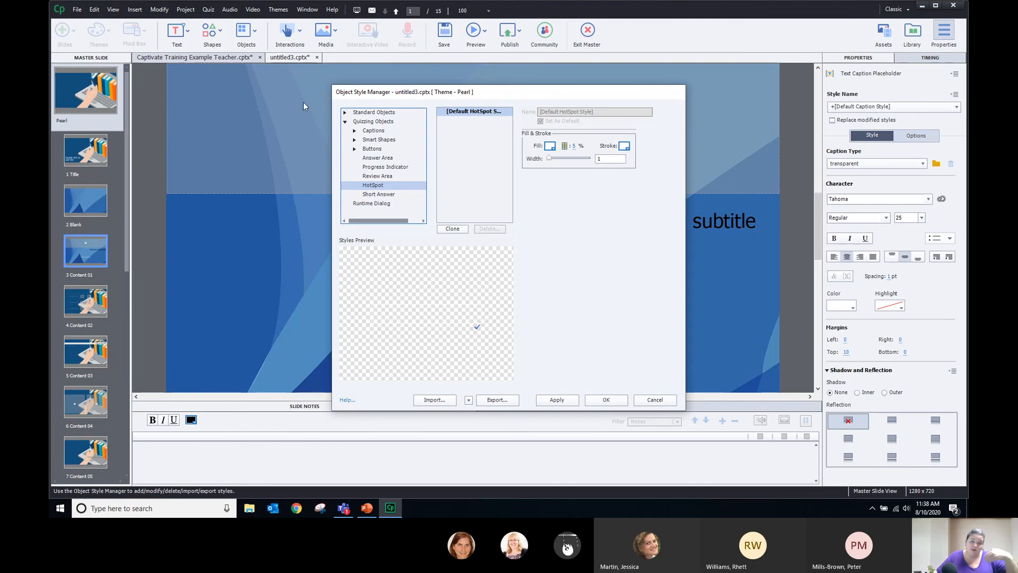
left_click(557, 400)
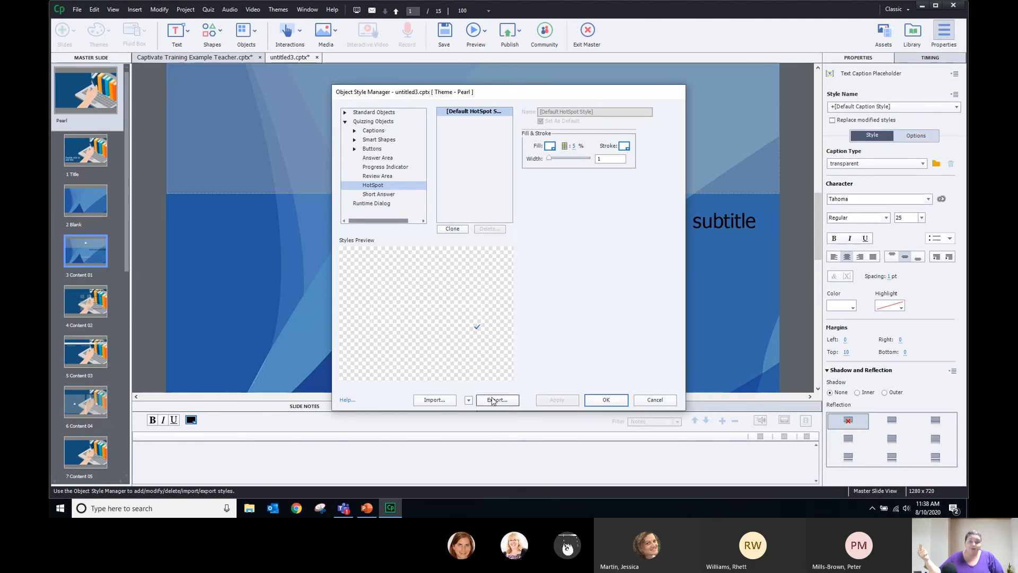
left_click(606, 400)
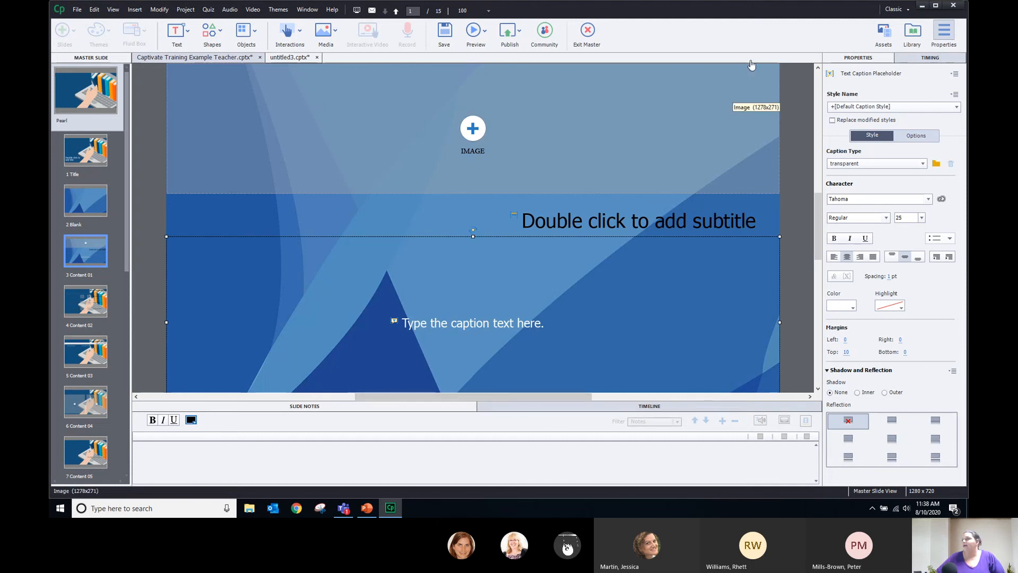
Move through the master layouts to the 7 Content 05 master
left_click(74, 153)
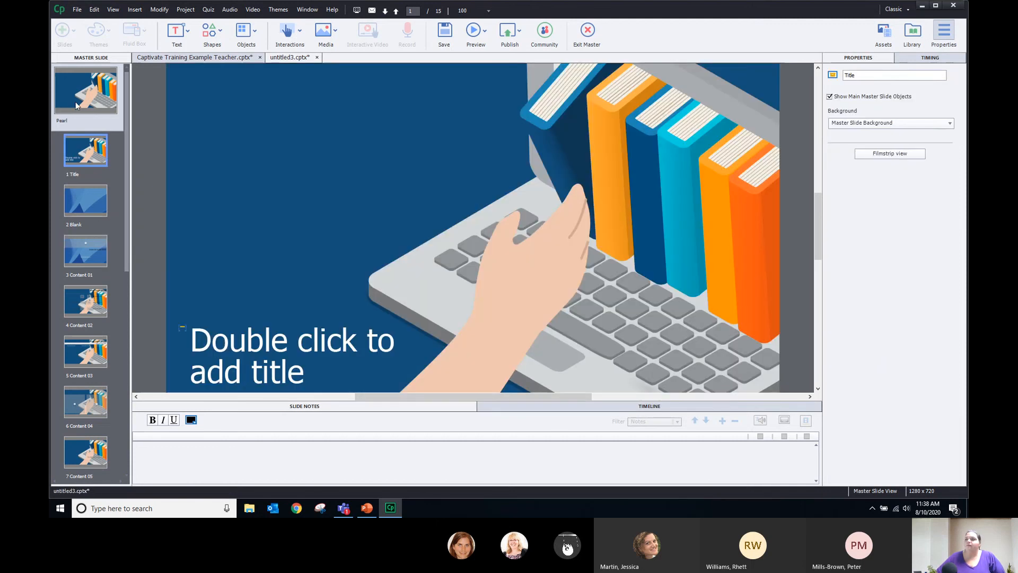
left_click(74, 414)
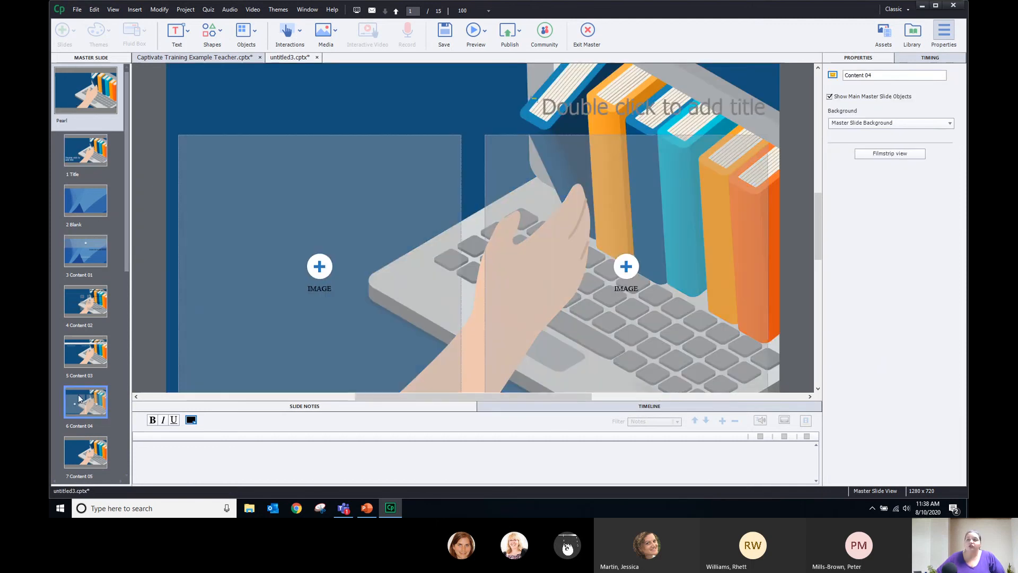
left_click(74, 456)
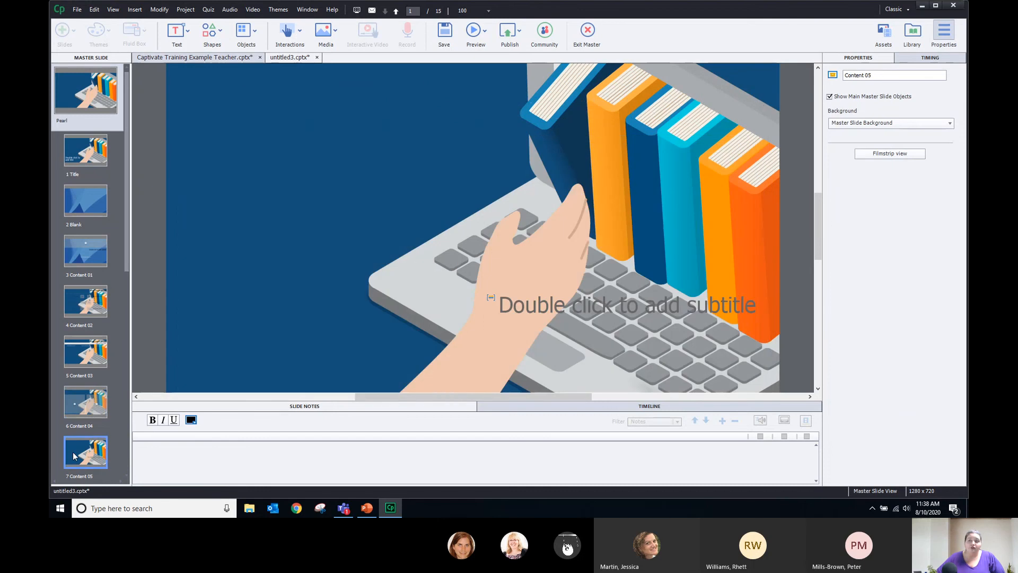
Shrink the subtitle placeholder to a two-line box at the left and colour its text white
left_click(556, 301)
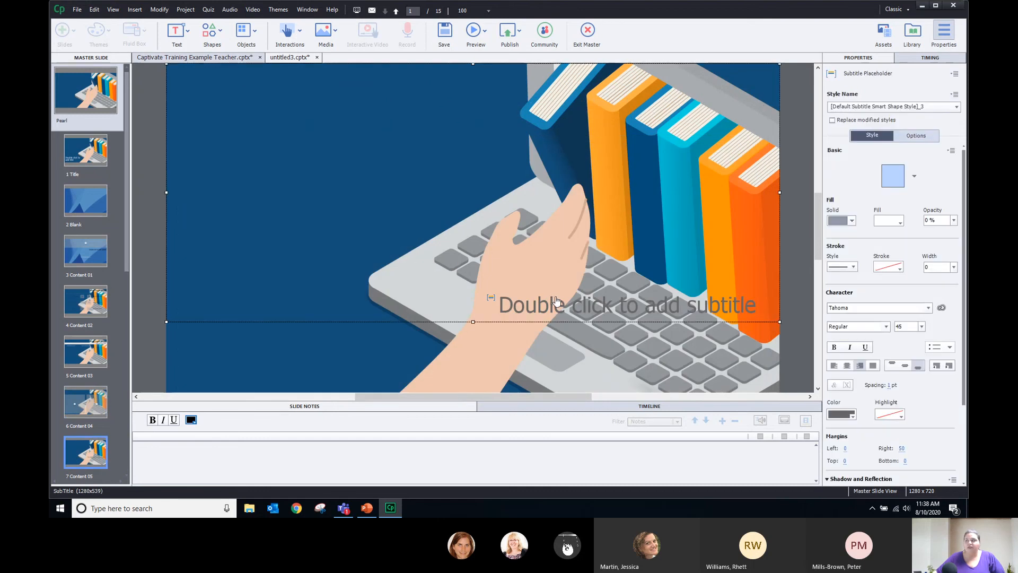
left_click(803, 127)
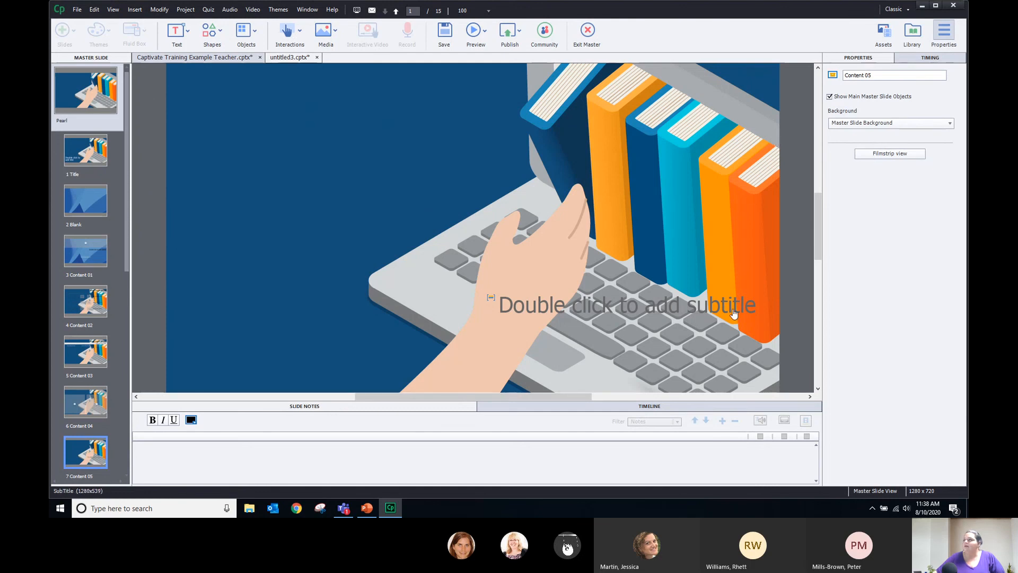
left_click(716, 257)
left_click_drag(784, 192, 339, 195)
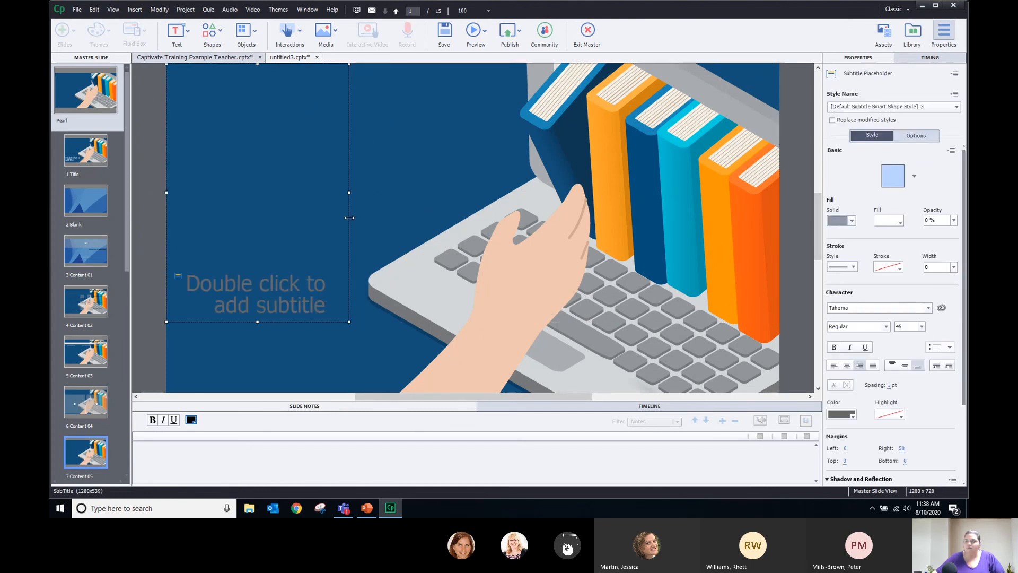
left_click(844, 416)
left_click(801, 303)
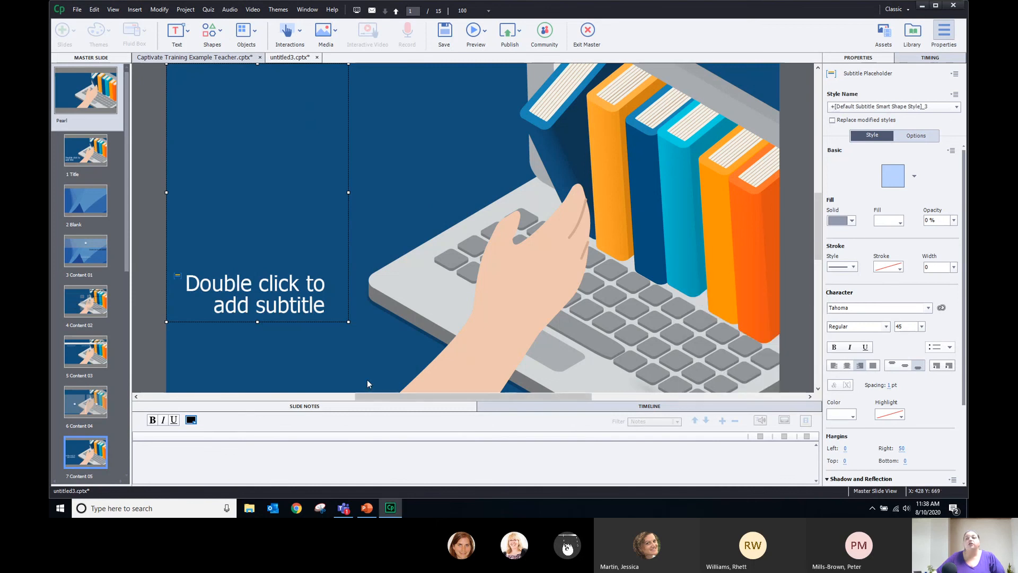